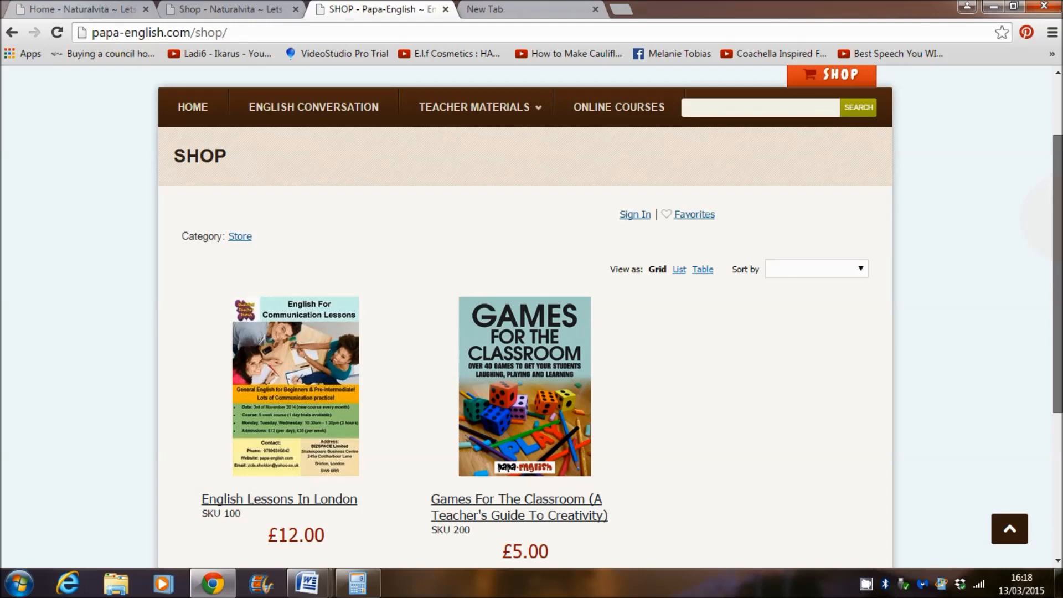
Step: Add the Games For The Classroom book to the shopping bag and go to the bag
mouse_move(1061, 224)
mouse_down()
mouse_move(1061, 283)
mouse_move(1059, 210)
mouse_up()
scroll(886, 232, down, 2)
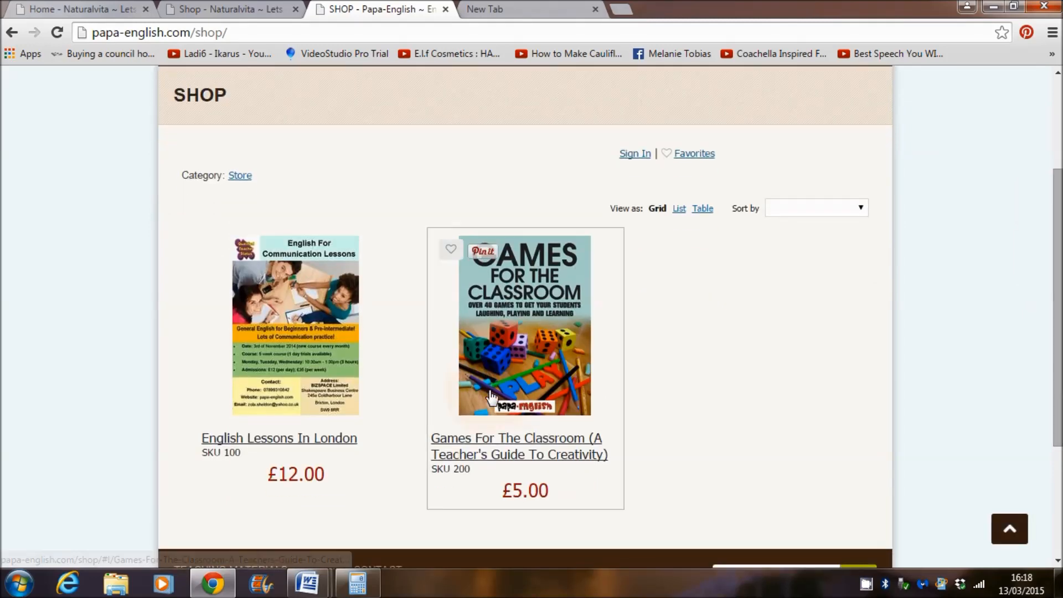
mouse_move(1060, 281)
mouse_down()
mouse_move(1061, 166)
mouse_move(1060, 281)
mouse_move(1061, 266)
mouse_up()
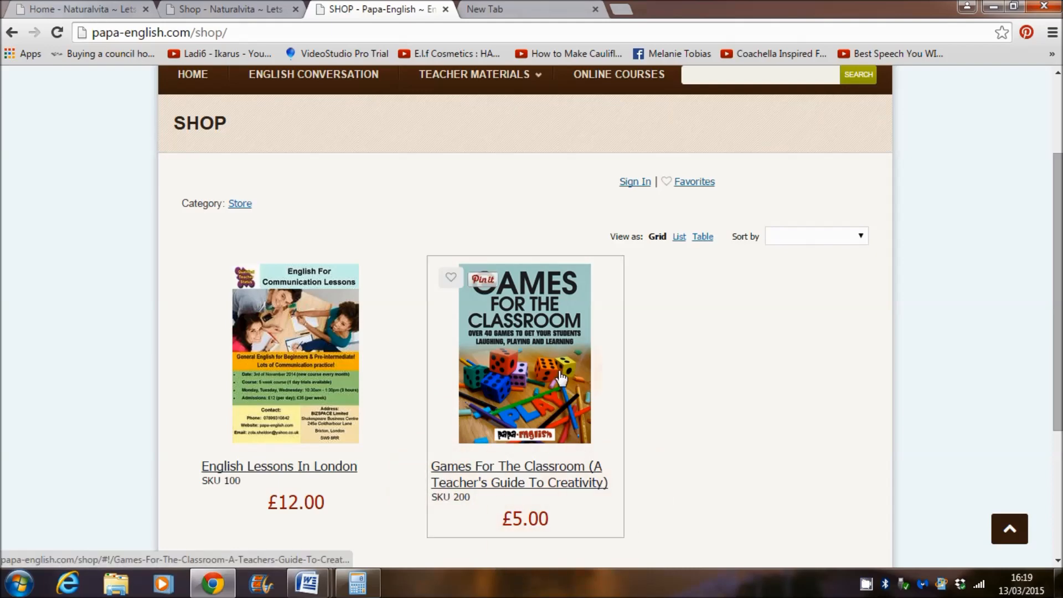
click(524, 355)
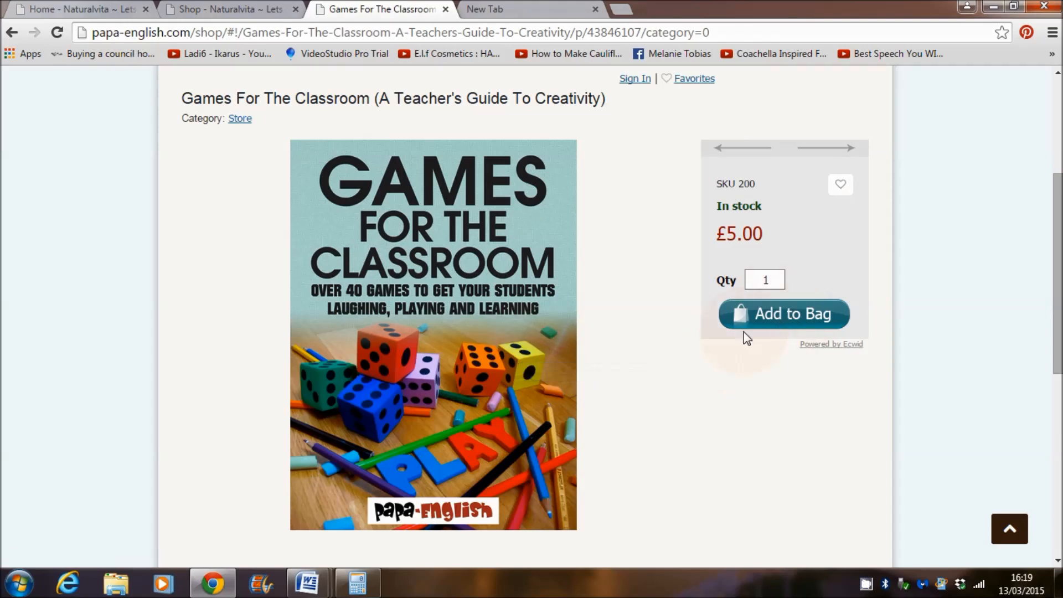
click(783, 314)
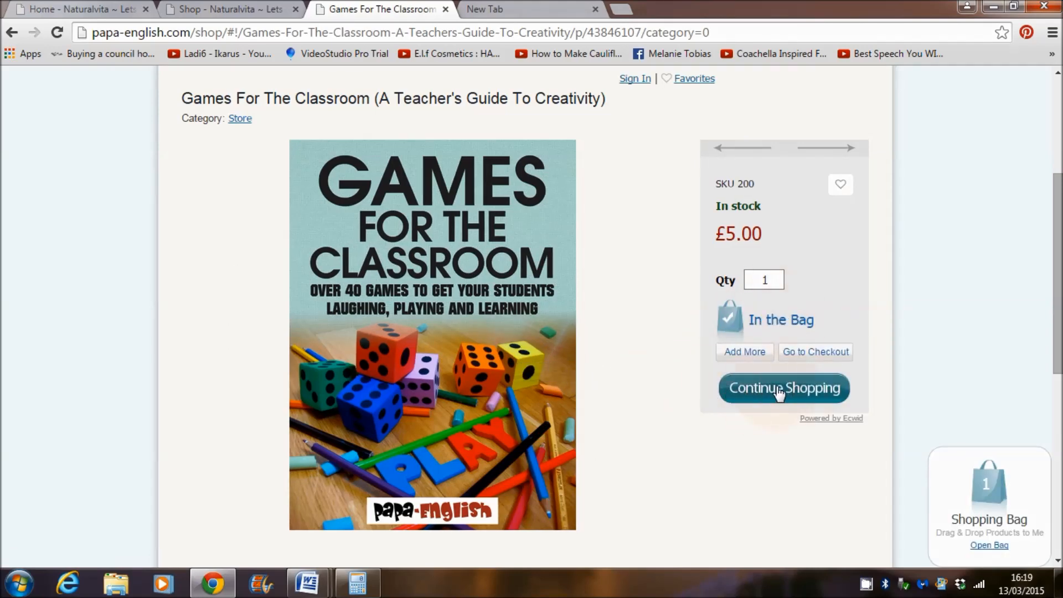
click(828, 355)
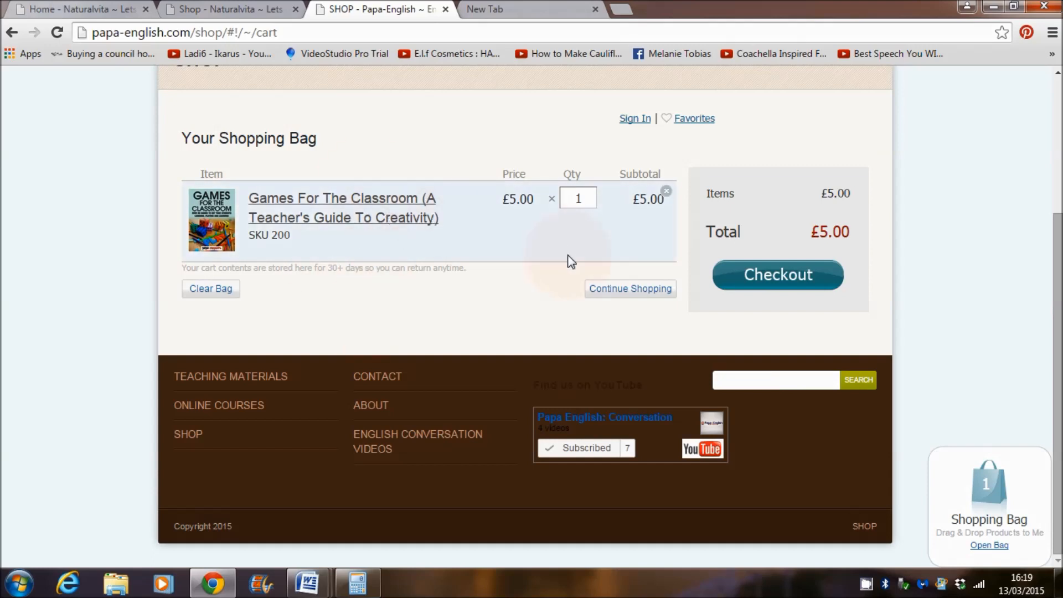
Step: Proceed to checkout, review the payment details, then return to the £5.00 cart page
click(796, 282)
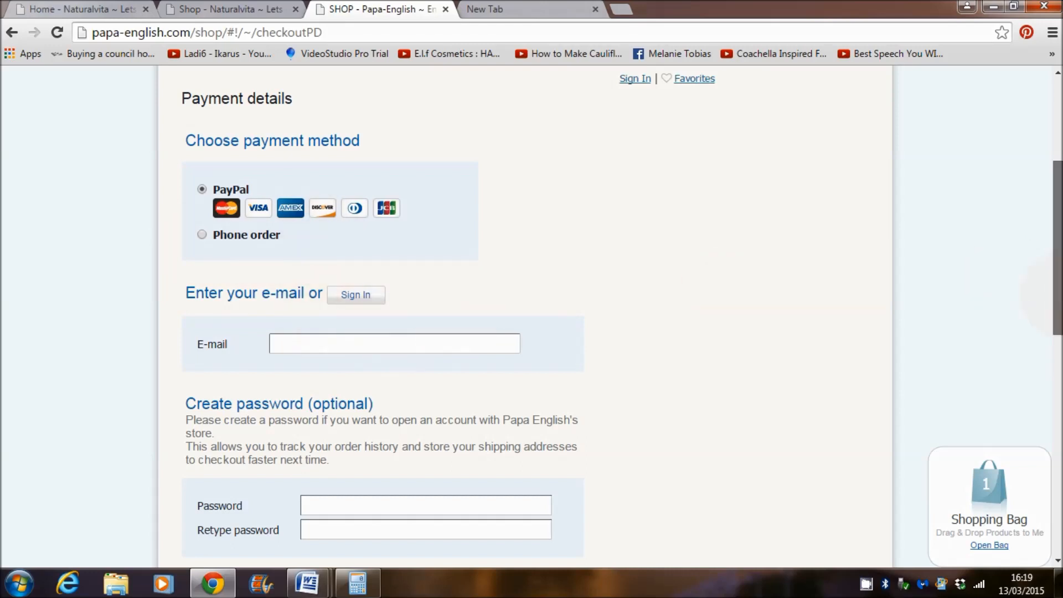
scroll(1057, 249, up, 4)
scroll(1057, 249, down, 2)
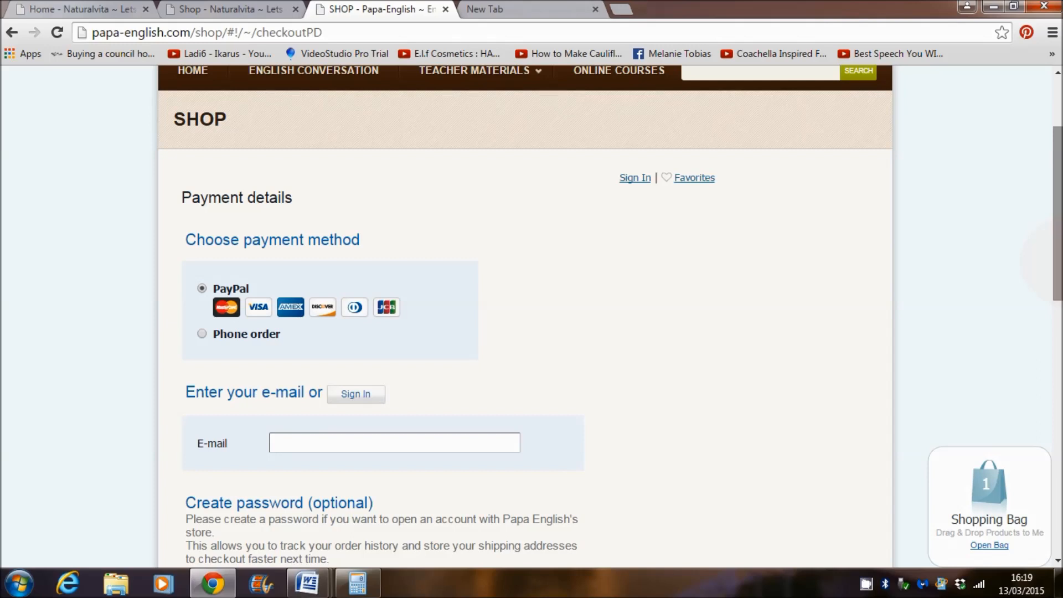
scroll(1057, 221, up, 2)
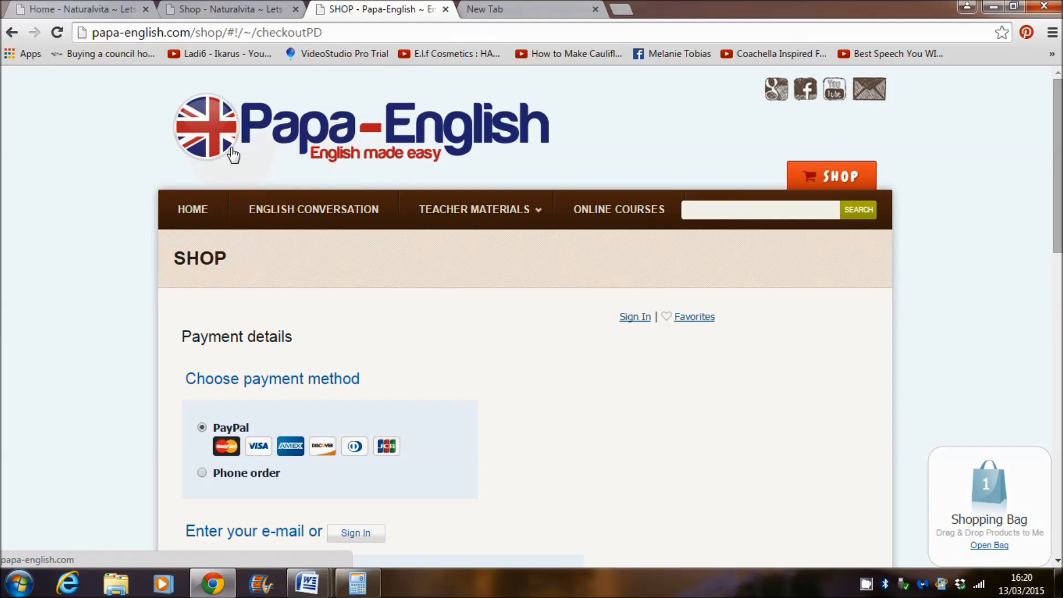
click(12, 34)
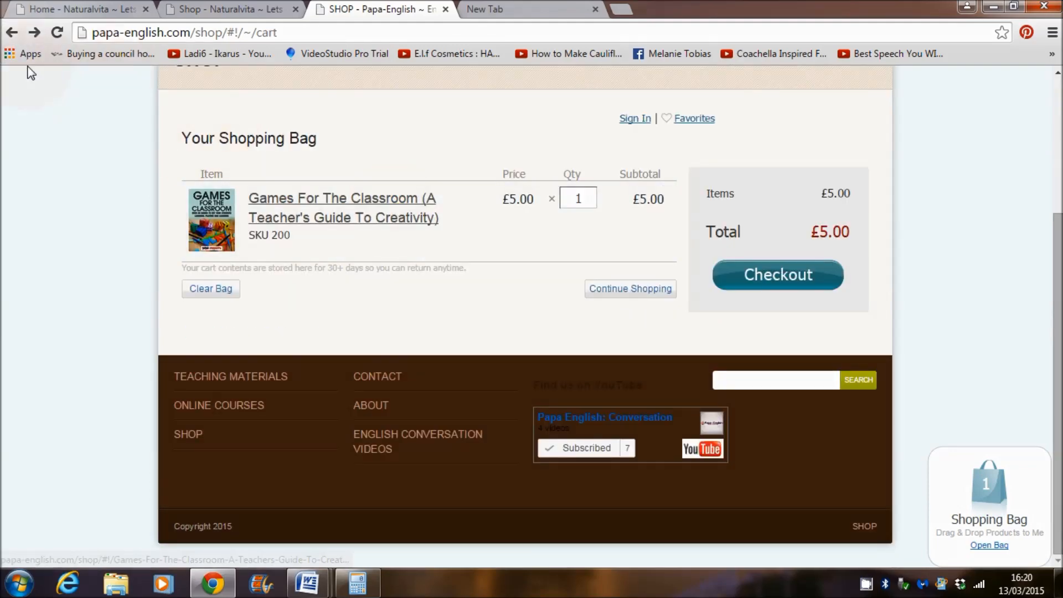
Step: Go back to the Games product page, then switch to the NaturalVita shop tab
click(11, 36)
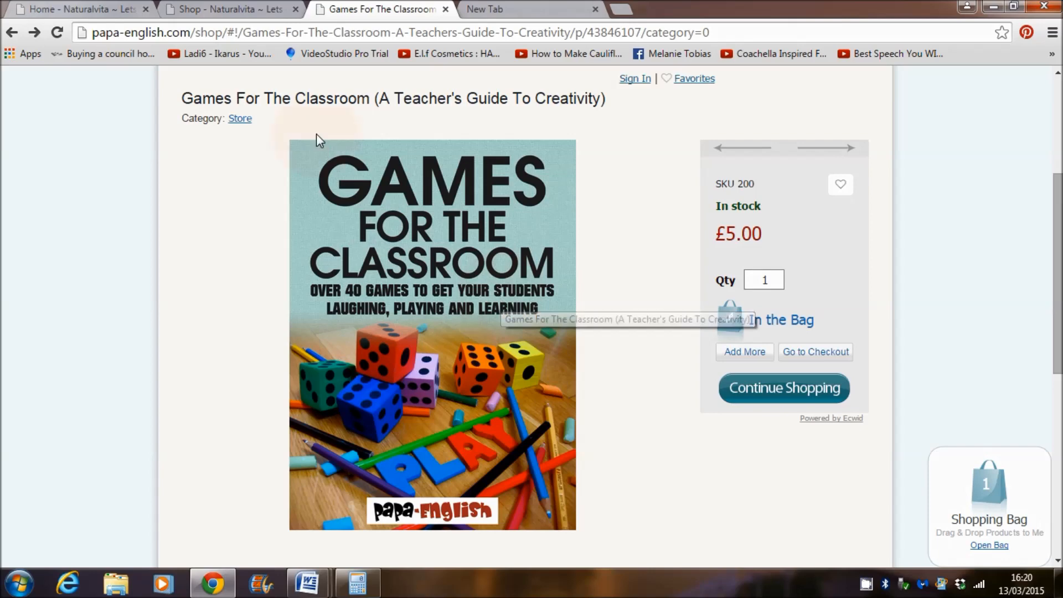
click(207, 10)
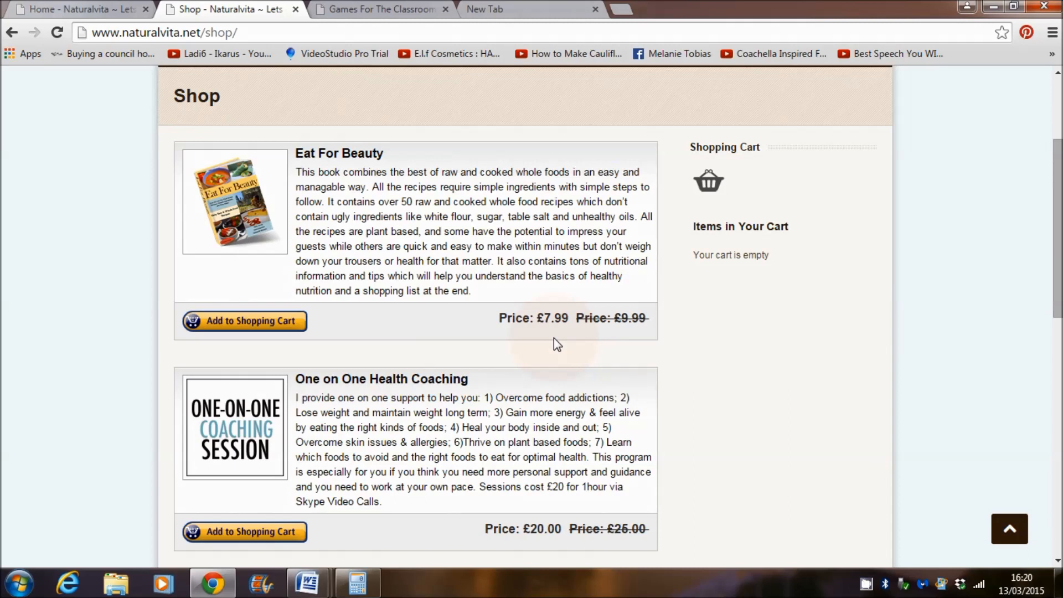
Step: View the Eat For Beauty book page, return to the shop, then switch to the Games tab
click(241, 220)
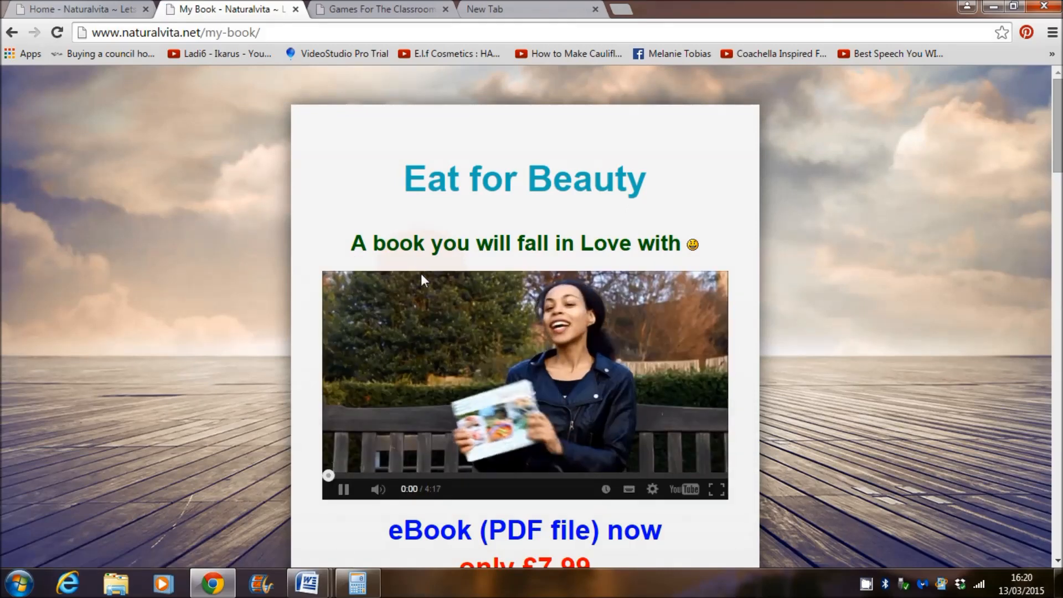
click(11, 38)
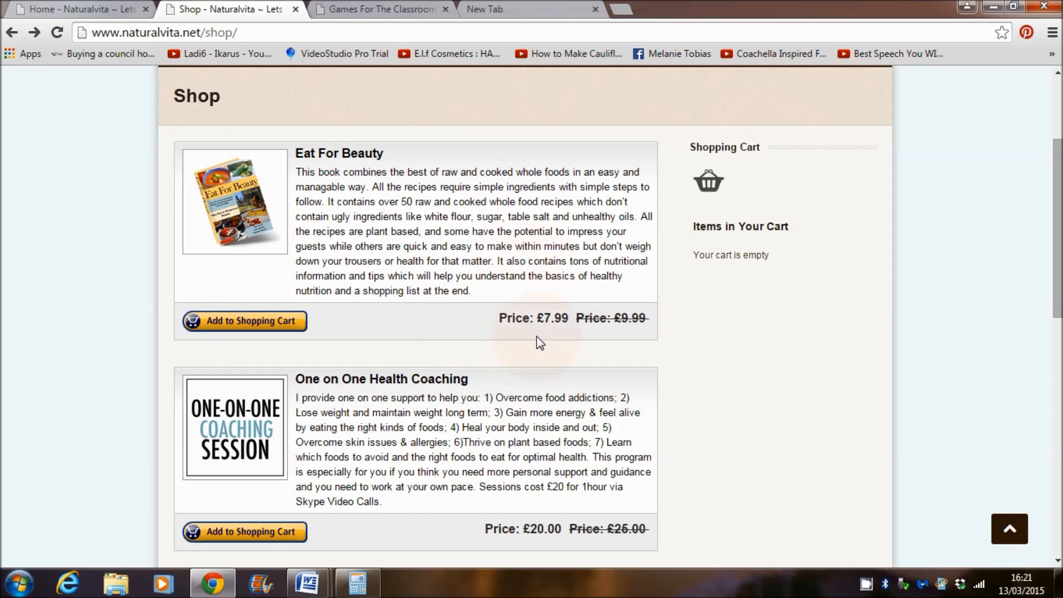
click(400, 10)
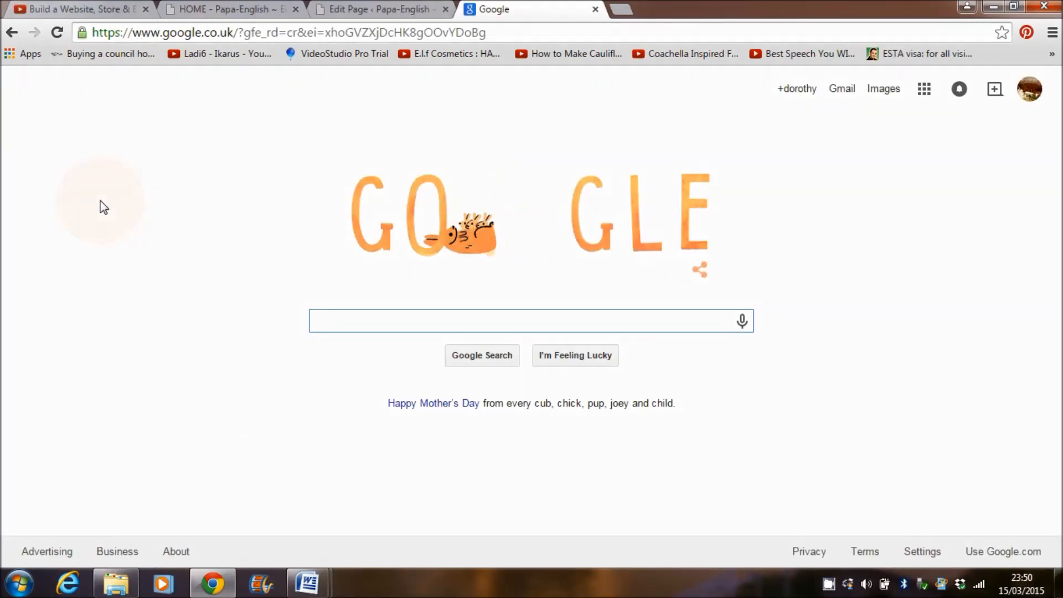
Step: Search Google for 'ecwid' and open the Ecwid homepage from the results
click(264, 34)
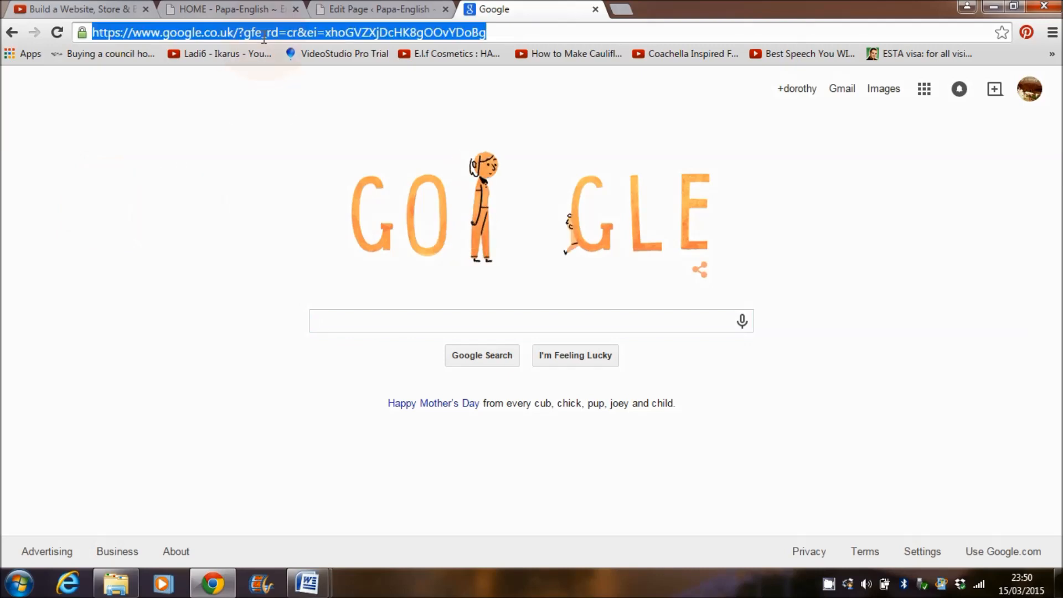
text(google.com)
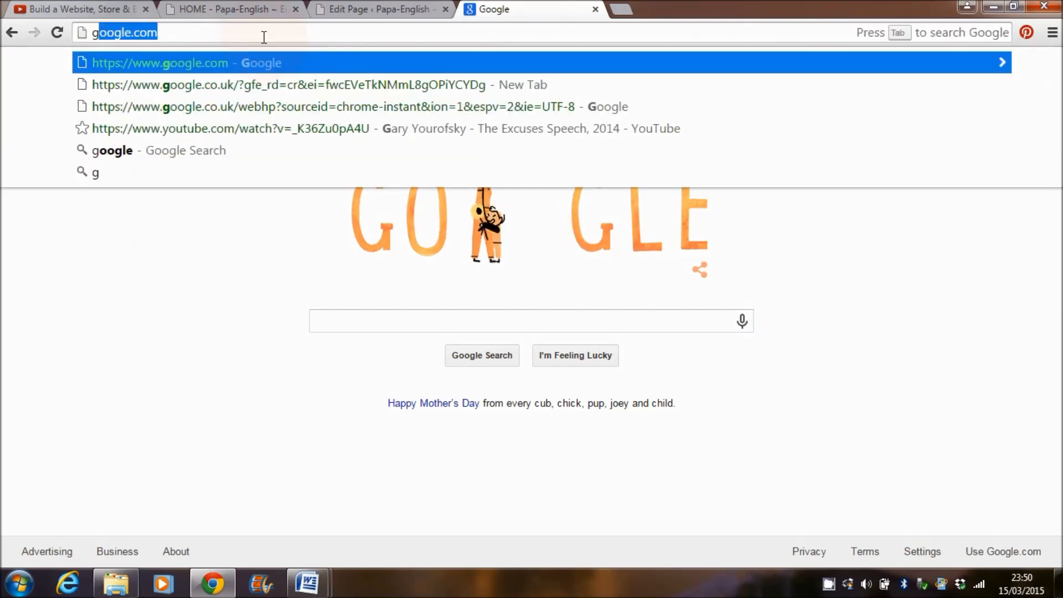
key(Return)
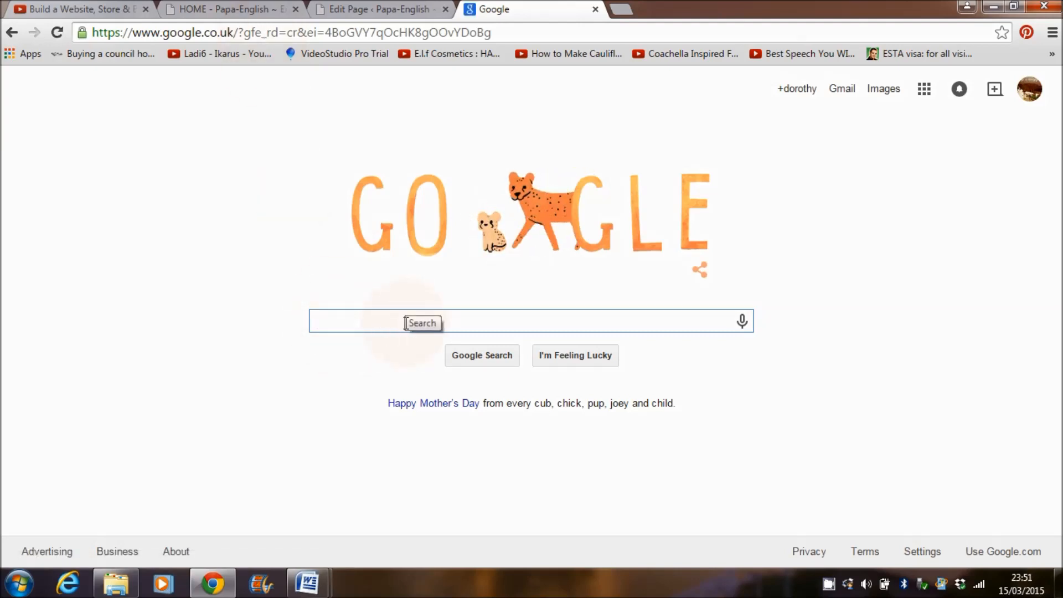
text(ecwid)
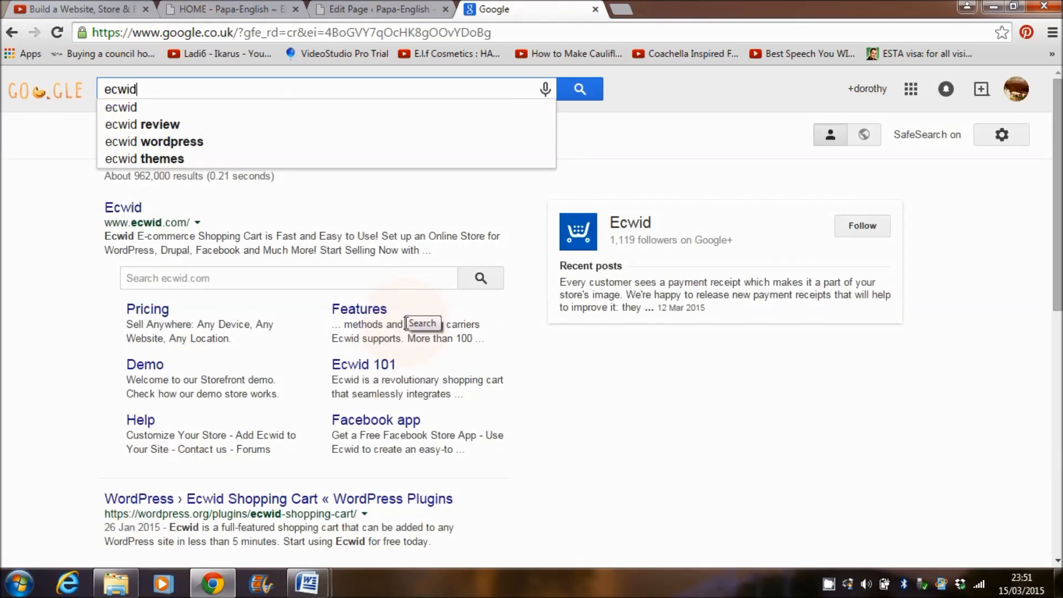
key(Return)
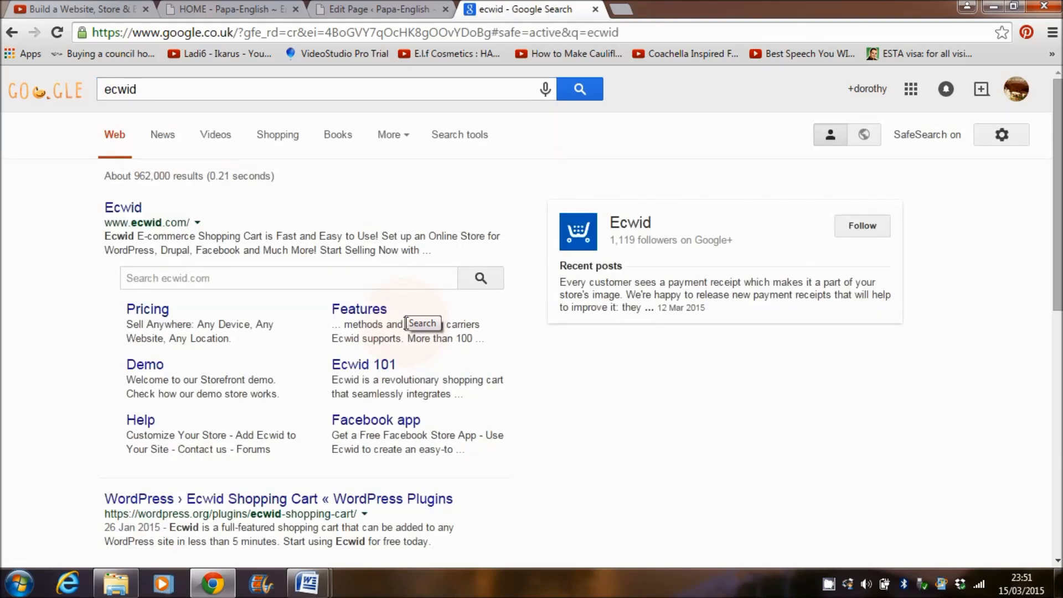
click(134, 208)
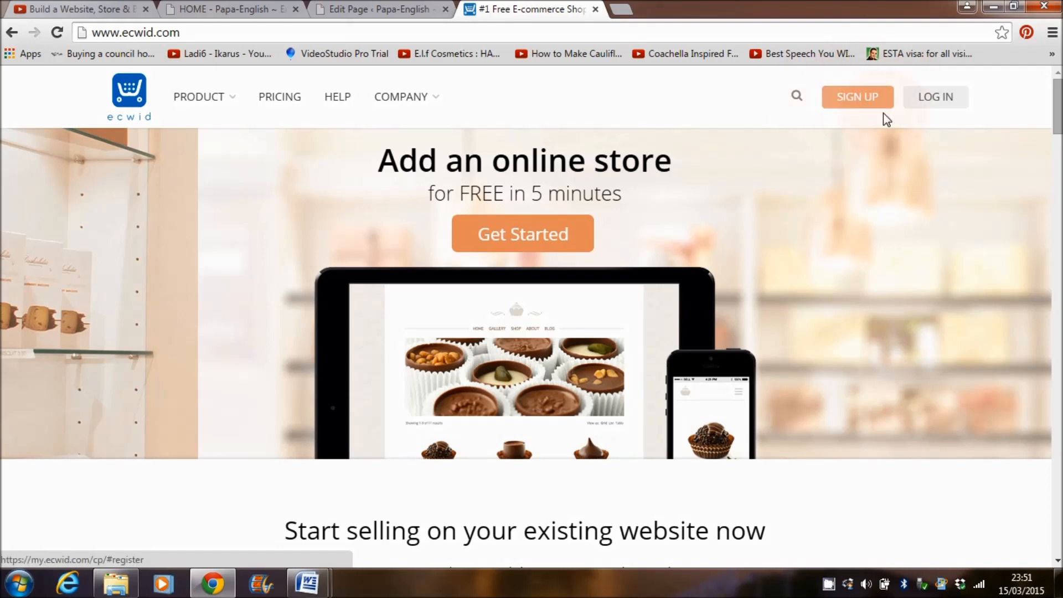
Step: Sign up for a free Ecwid account with a full name, e-mail address and password
click(858, 102)
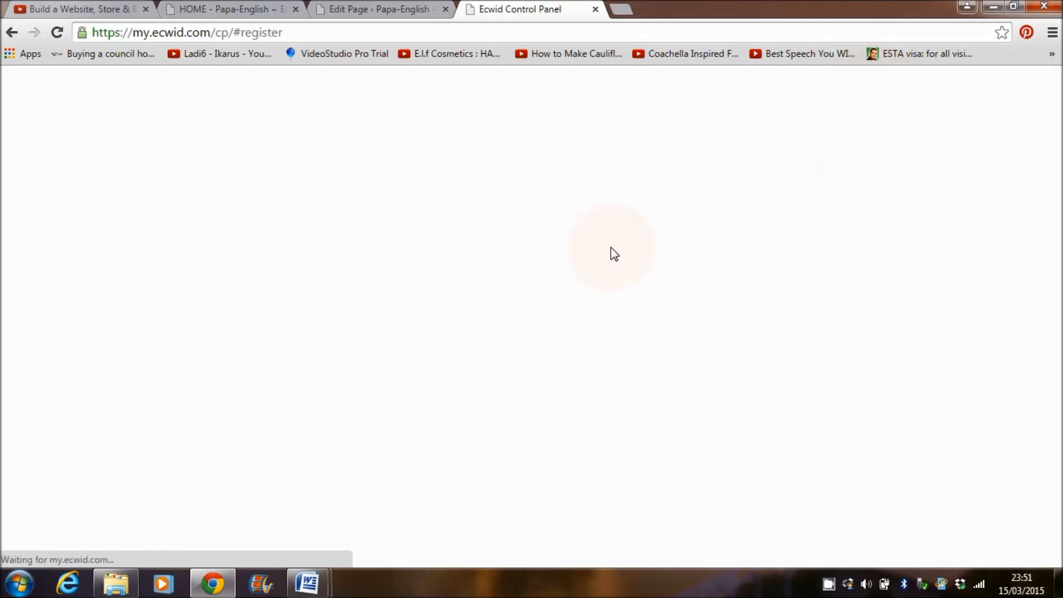
click(645, 174)
text(doro)
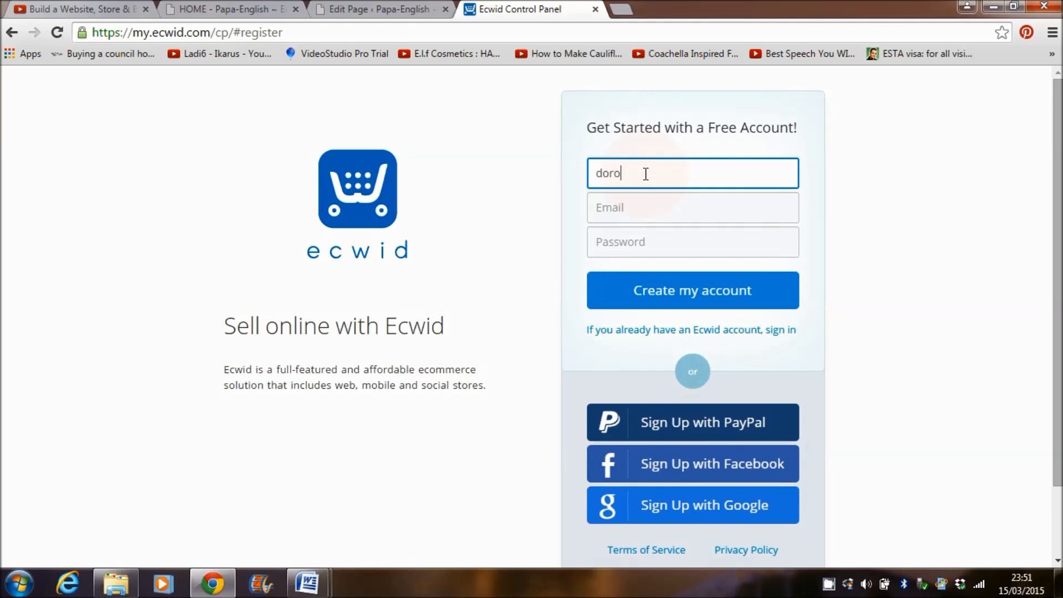
key(BackSpace)
text(test 1)
click(638, 219)
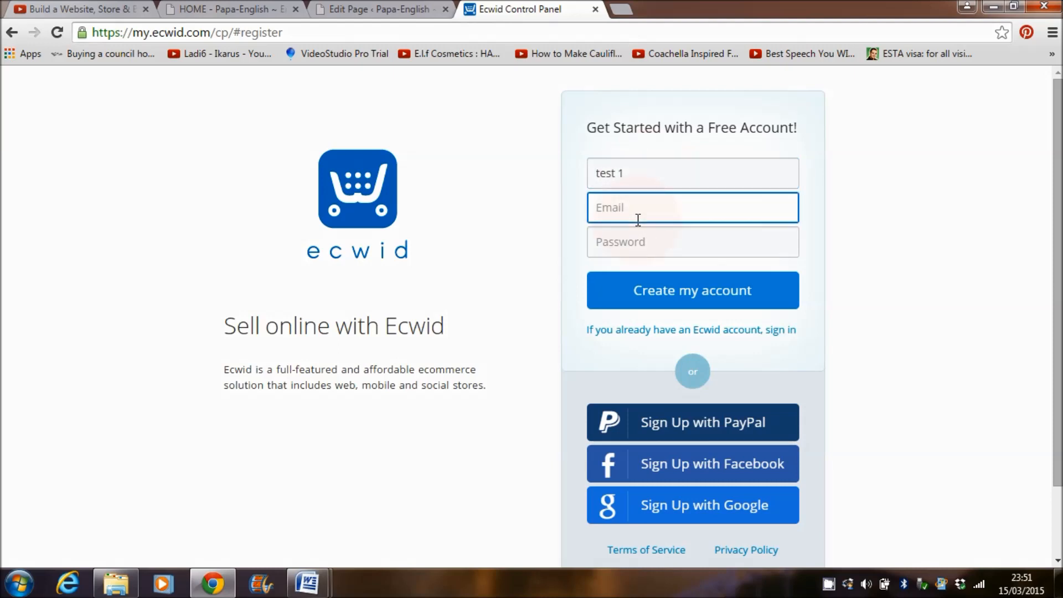
click(655, 244)
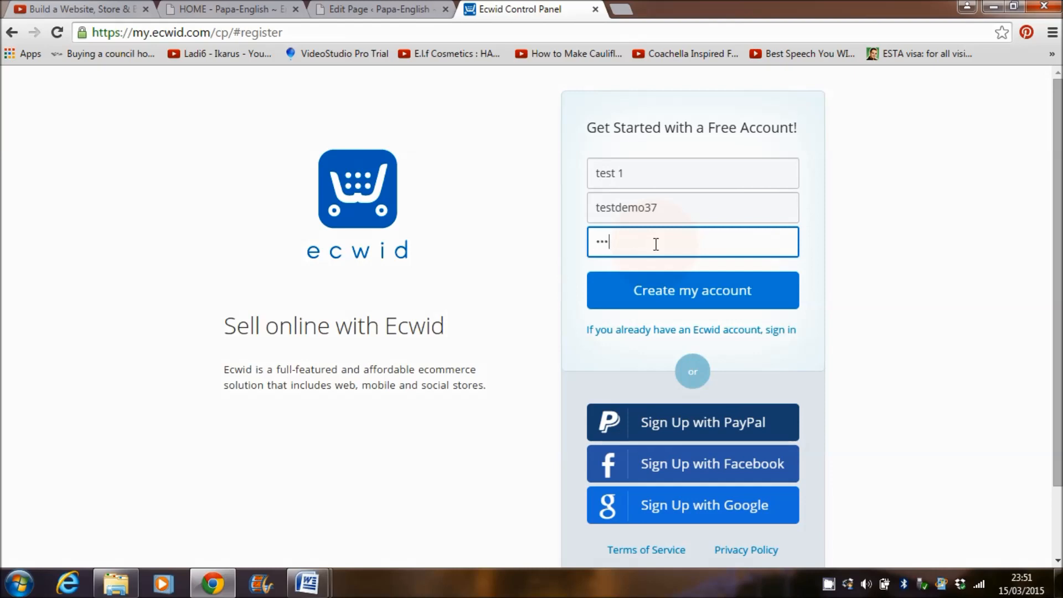
click(678, 208)
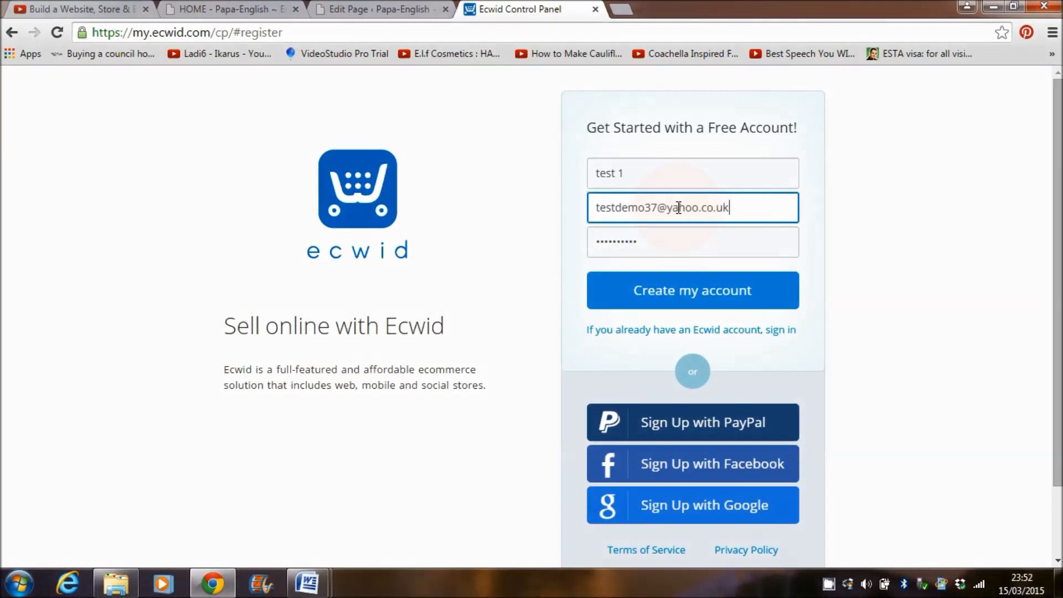
click(692, 290)
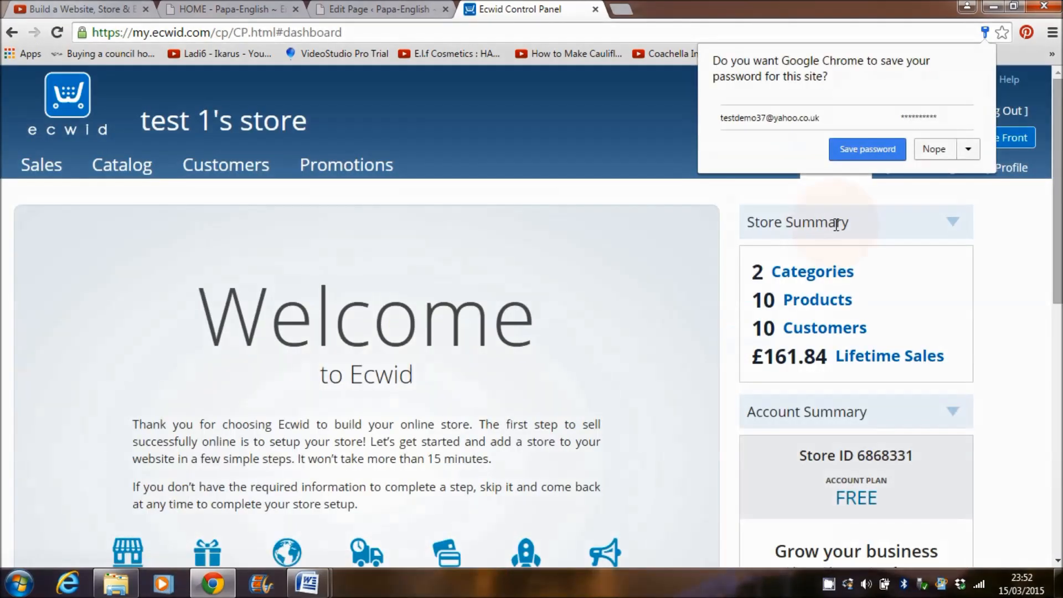
Step: Decline Chrome's password-save prompt and open the catalog's Products list of 10 sample items
click(941, 150)
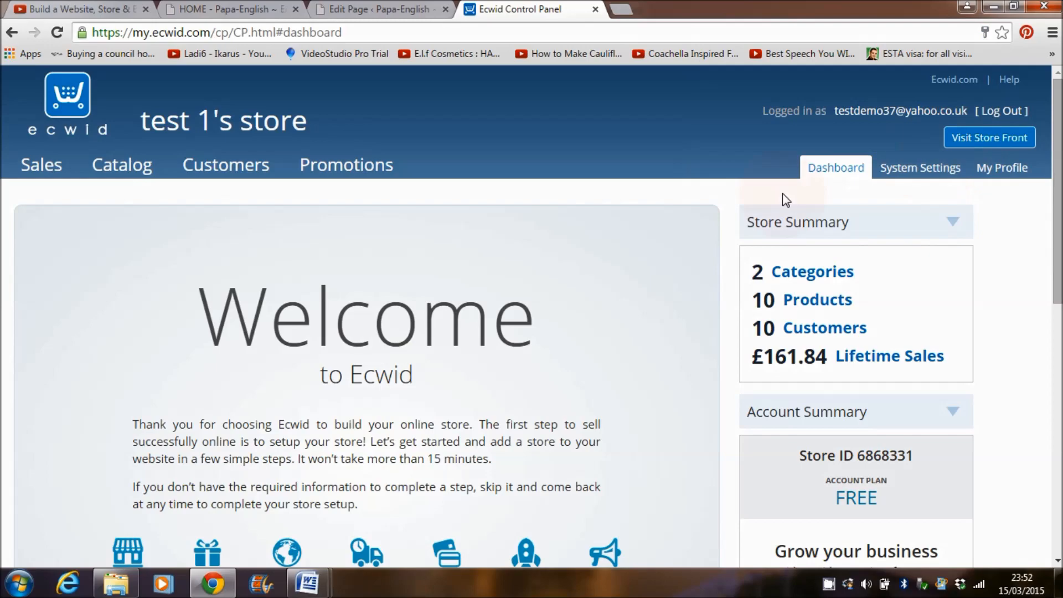
mouse_move(1061, 192)
mouse_down()
mouse_move(1057, 440)
mouse_move(1059, 185)
mouse_up()
click(118, 166)
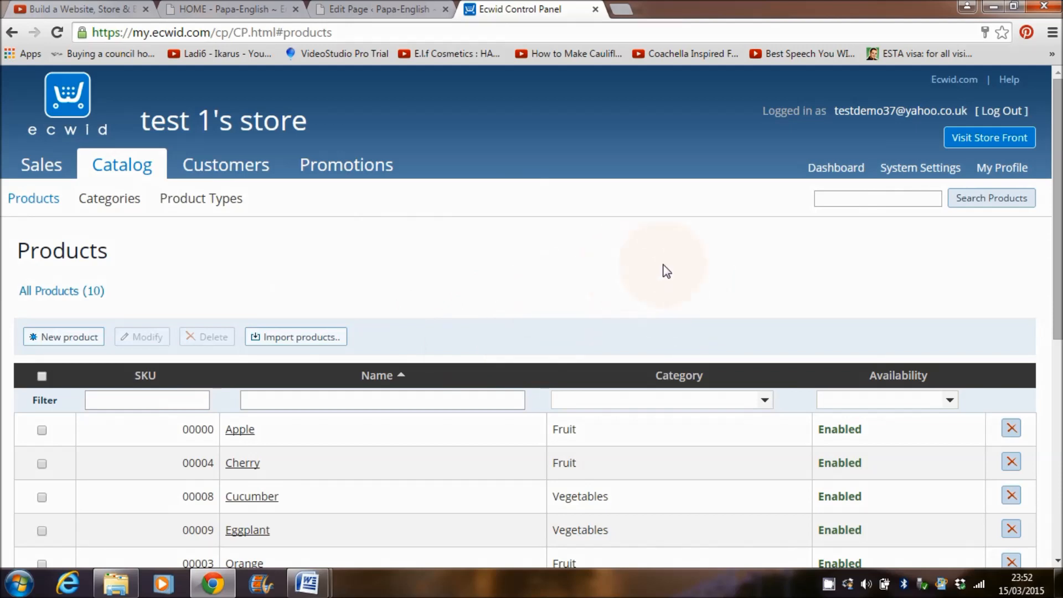
click(994, 144)
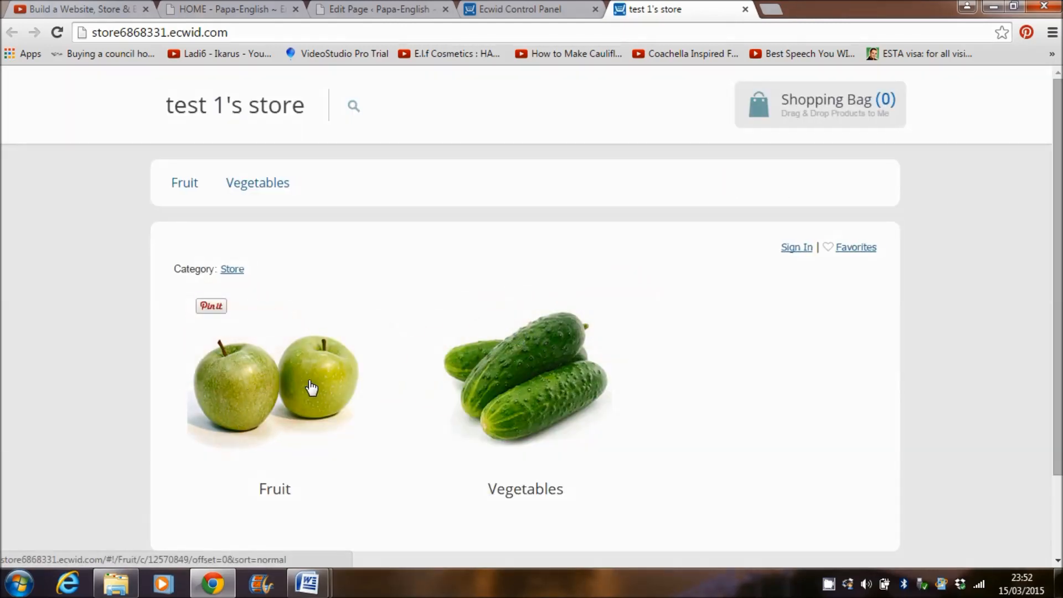
click(277, 389)
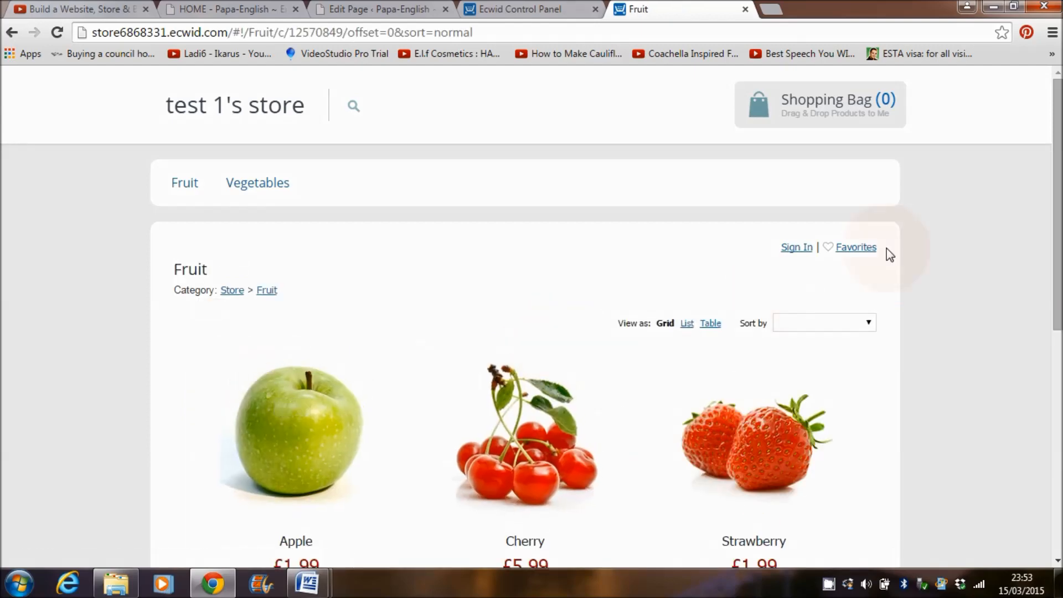
mouse_move(1056, 218)
mouse_down()
mouse_move(1056, 453)
mouse_move(1056, 197)
mouse_up()
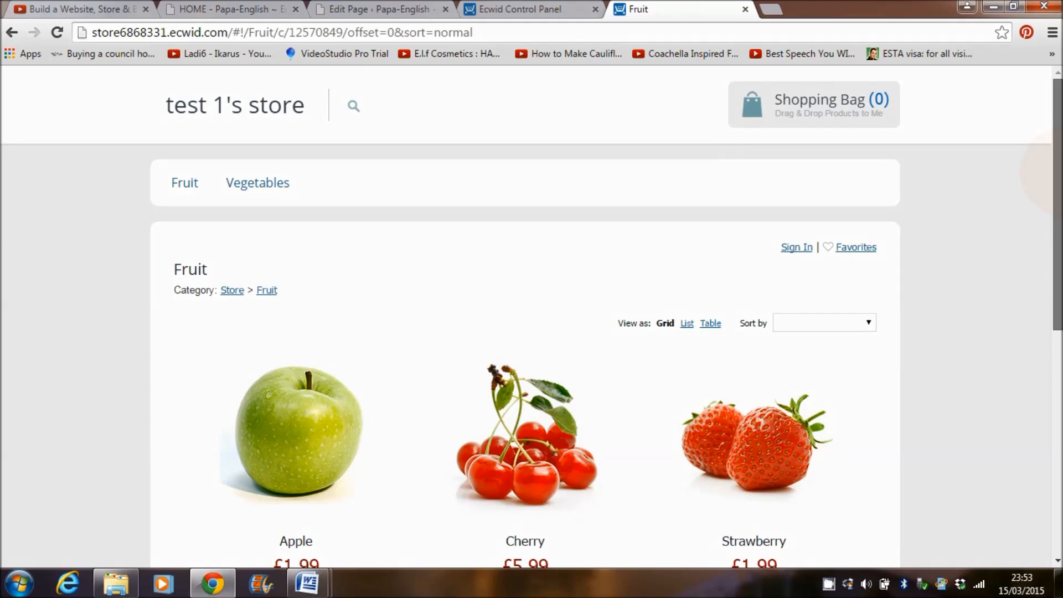
mouse_move(1059, 172)
mouse_down()
mouse_move(1058, 388)
mouse_move(1058, 186)
mouse_up()
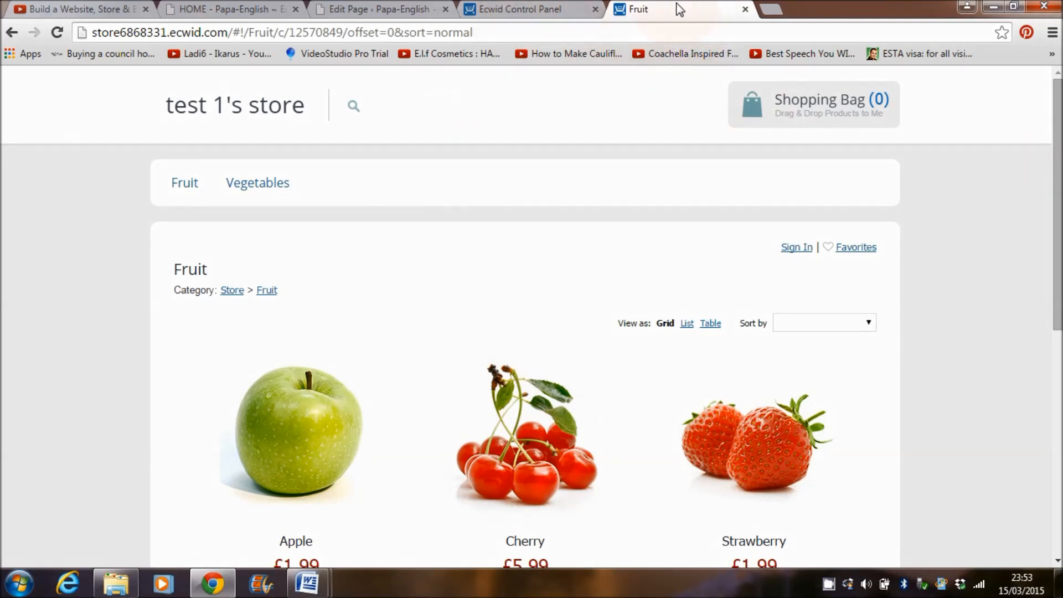
Step: In the control panel's product list, tick Apple, Cherry, Cucumber and the rows through Radish
click(520, 9)
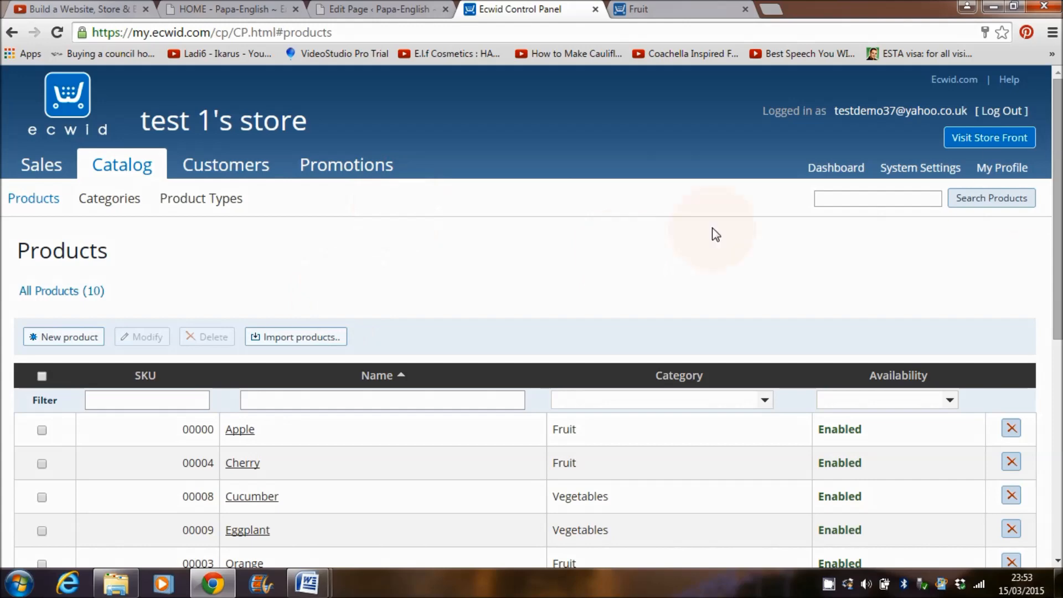
drag(1059, 171, 1059, 298)
scroll(1025, 116, up, 4)
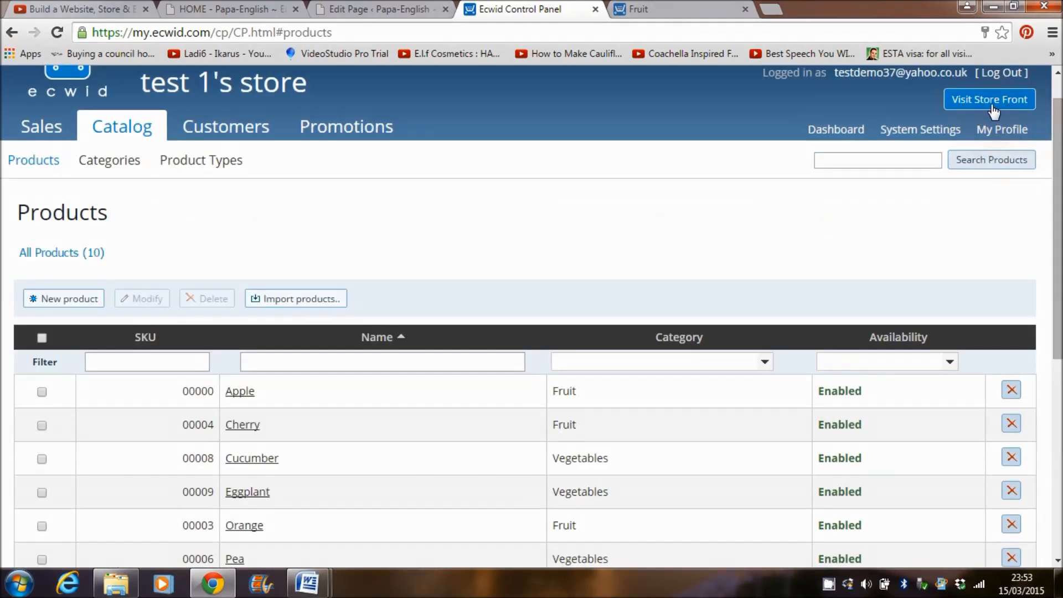
scroll(285, 261, down, 2)
click(43, 272)
click(42, 306)
click(43, 339)
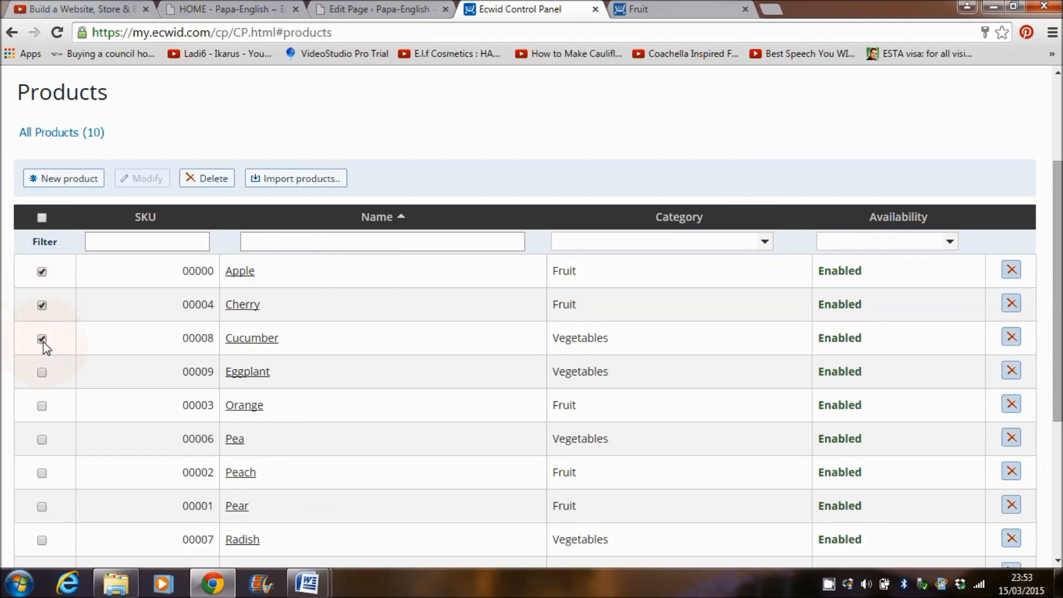
click(42, 441)
click(42, 473)
click(42, 507)
click(43, 541)
Step: Tick Strawberry too, then delete all ten selected products and confirm
drag(1058, 319, 1058, 382)
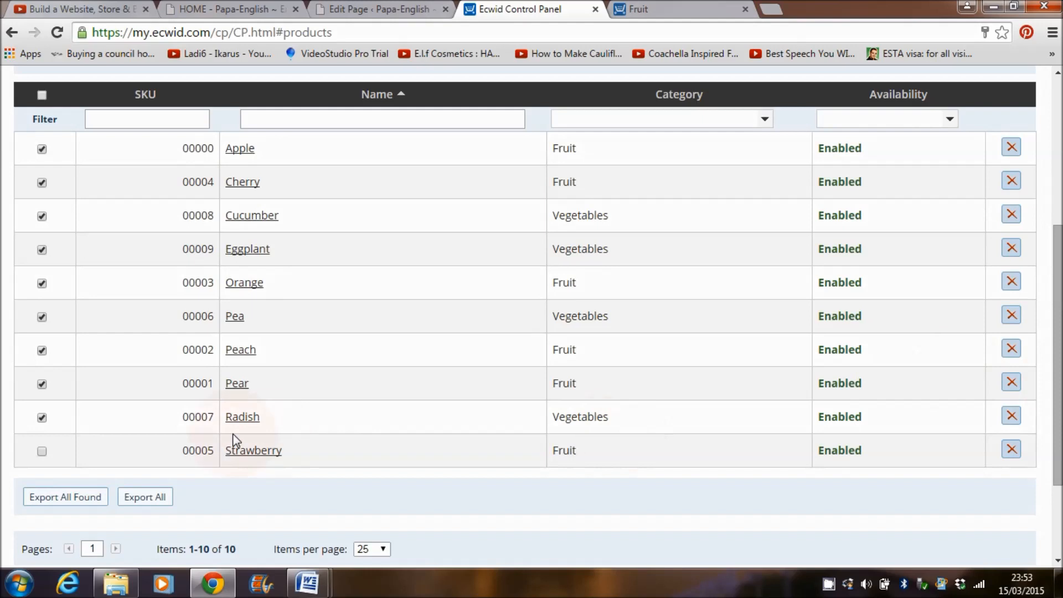
click(42, 451)
drag(1058, 360, 1058, 296)
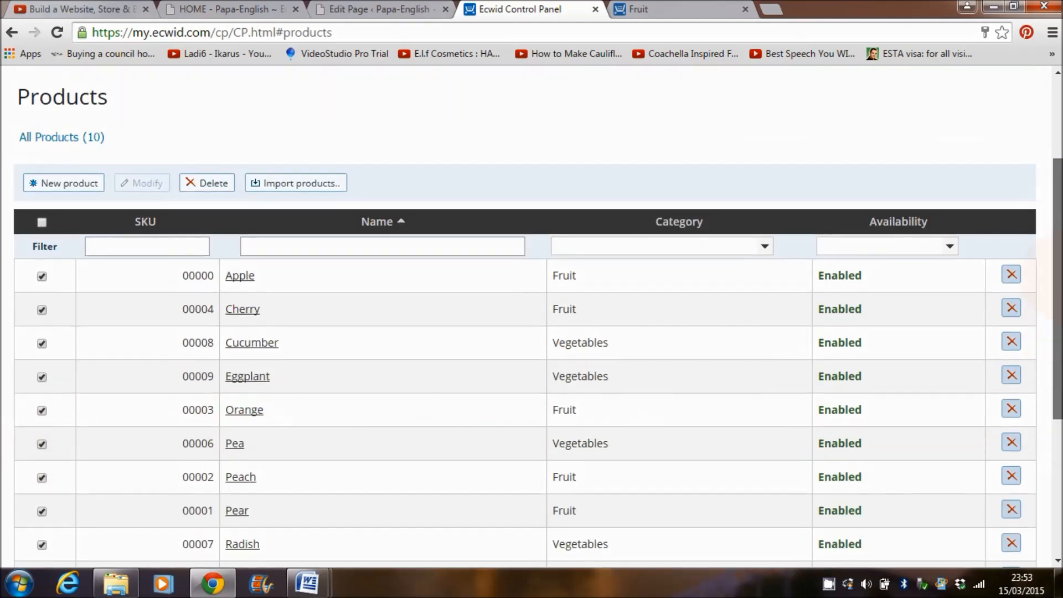
click(217, 183)
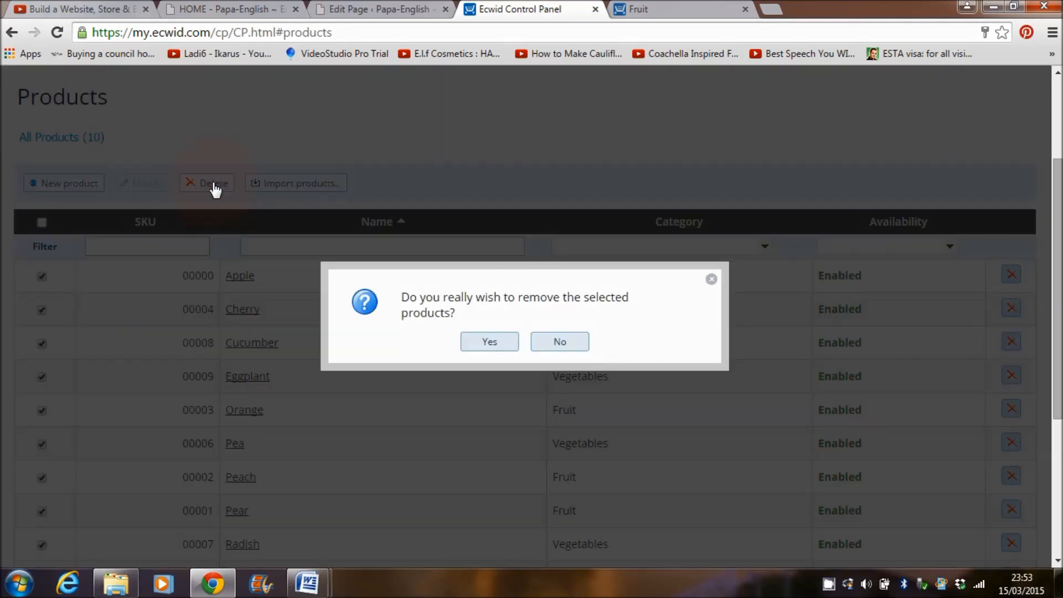
click(489, 341)
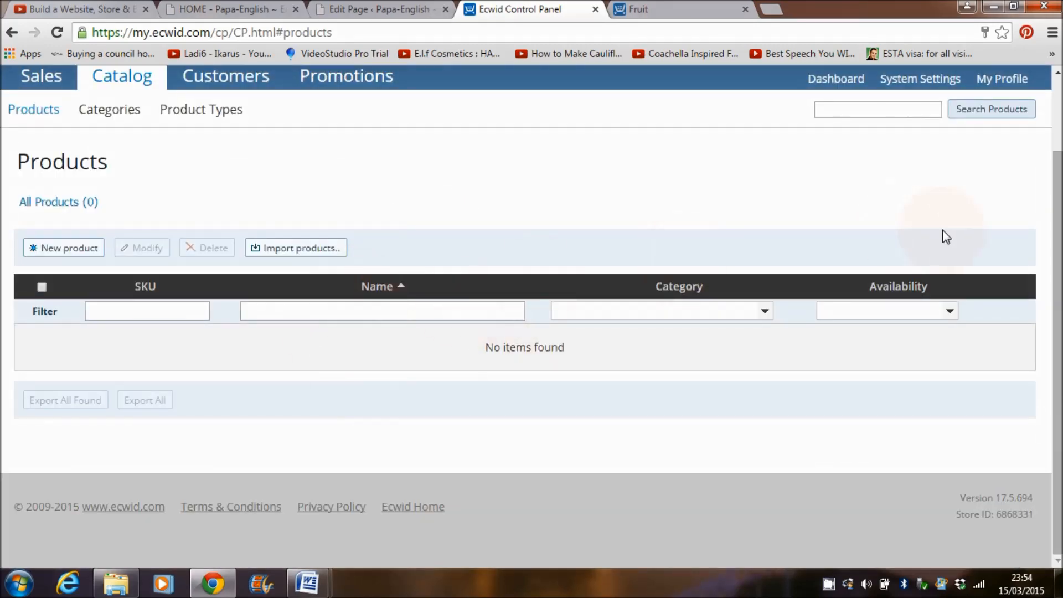
Step: Open the storefront and check that the Fruit and Vegetables categories are now empty
scroll(942, 230, up, 2)
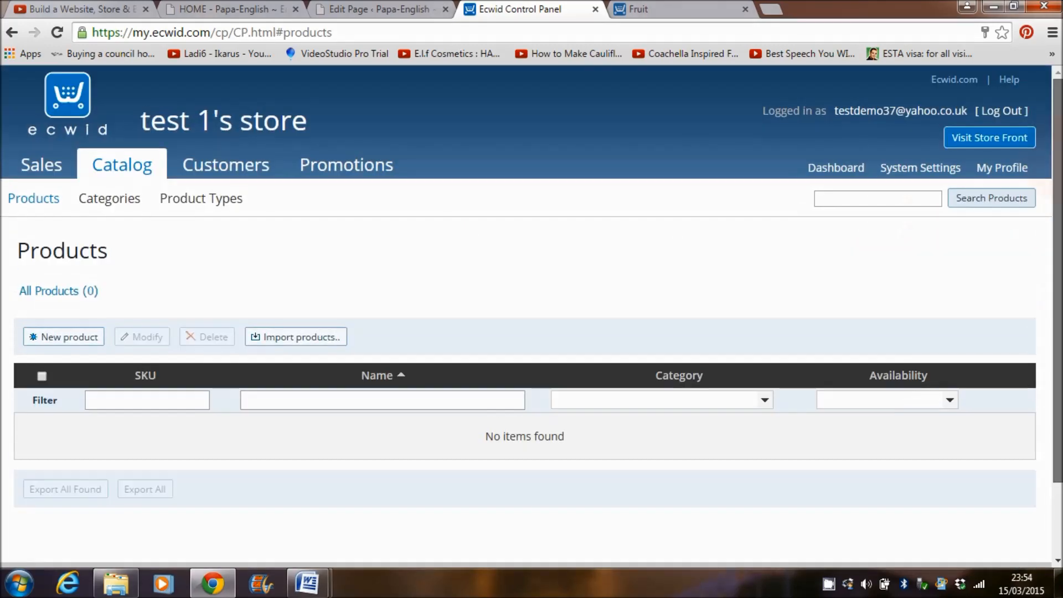
click(990, 143)
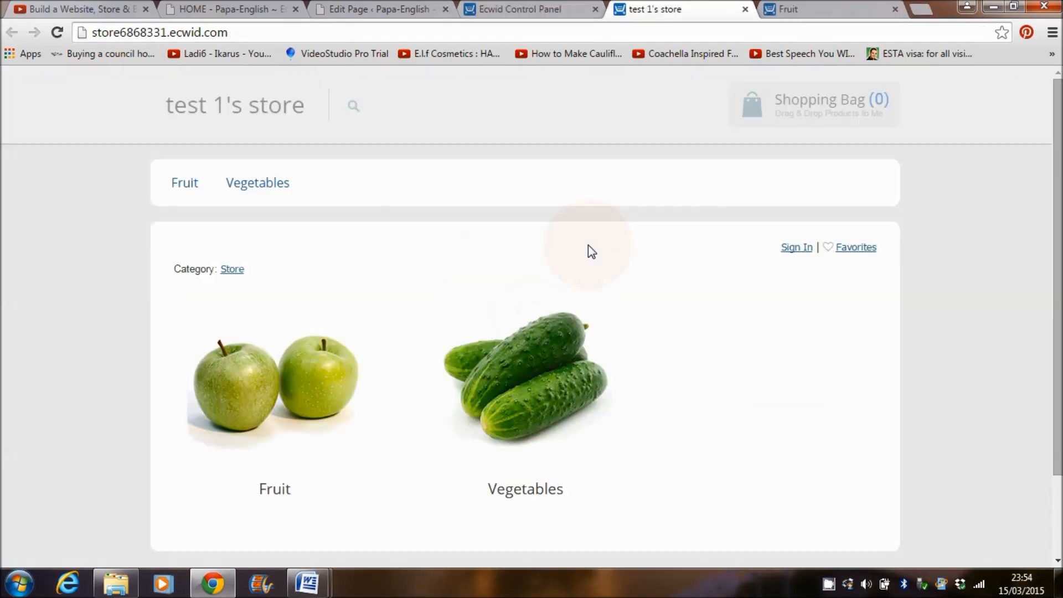
click(282, 397)
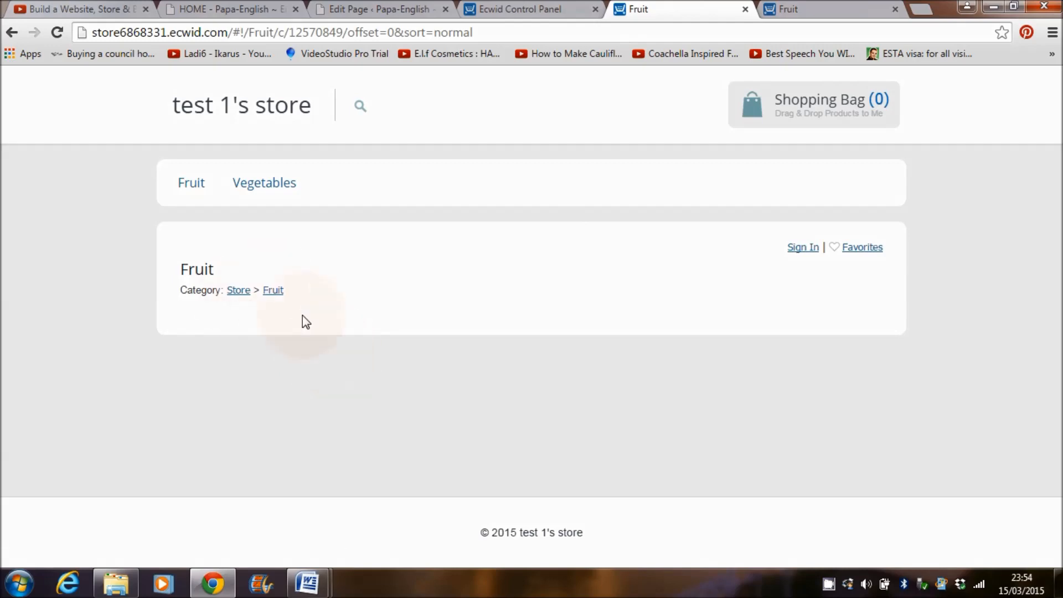
click(11, 32)
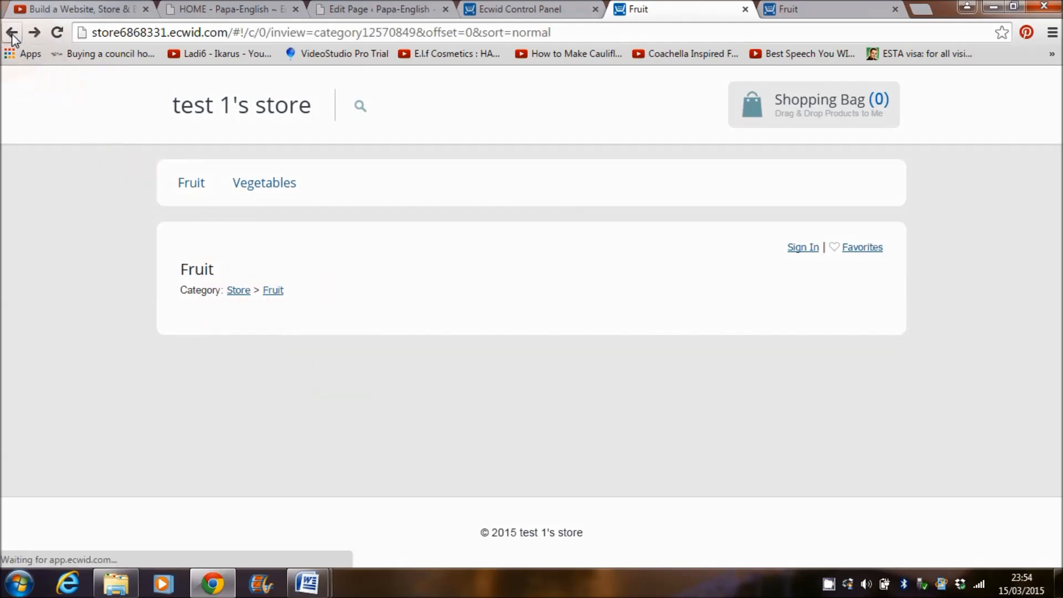
click(537, 396)
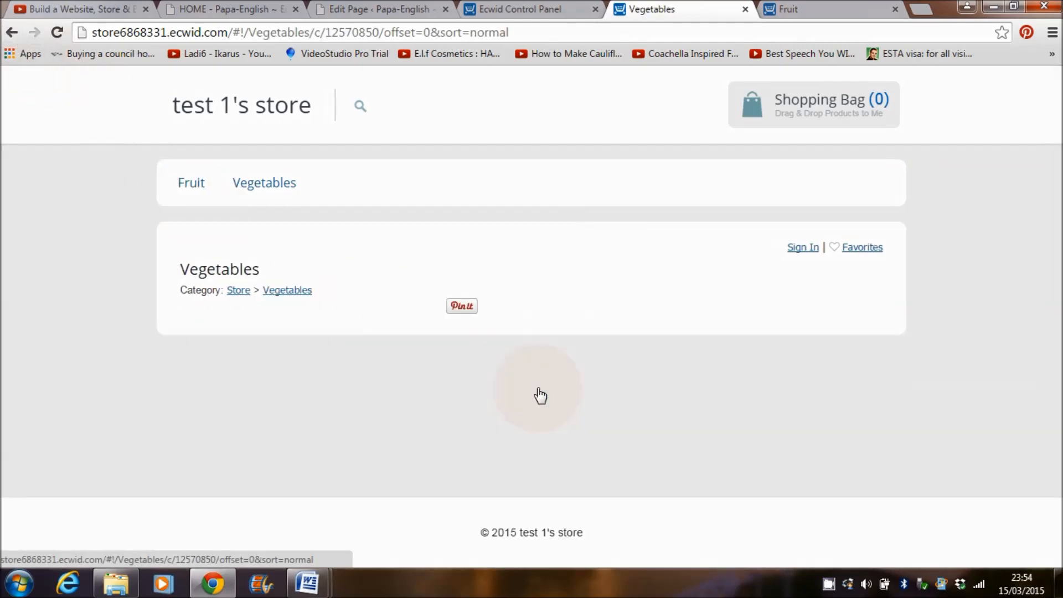
click(4, 33)
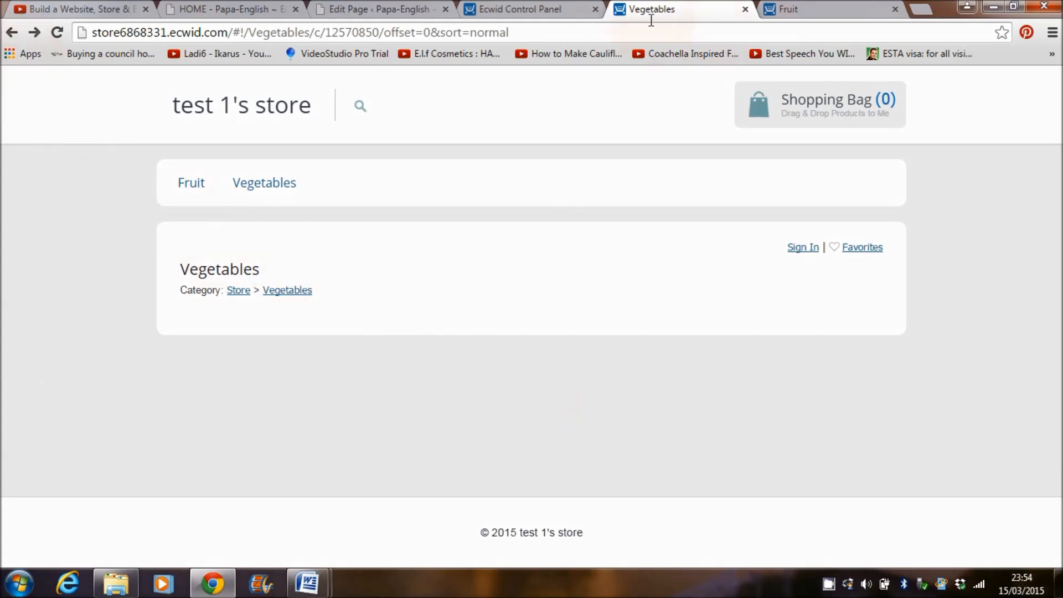
Step: Close both storefront tabs and start a blank New product form
click(525, 12)
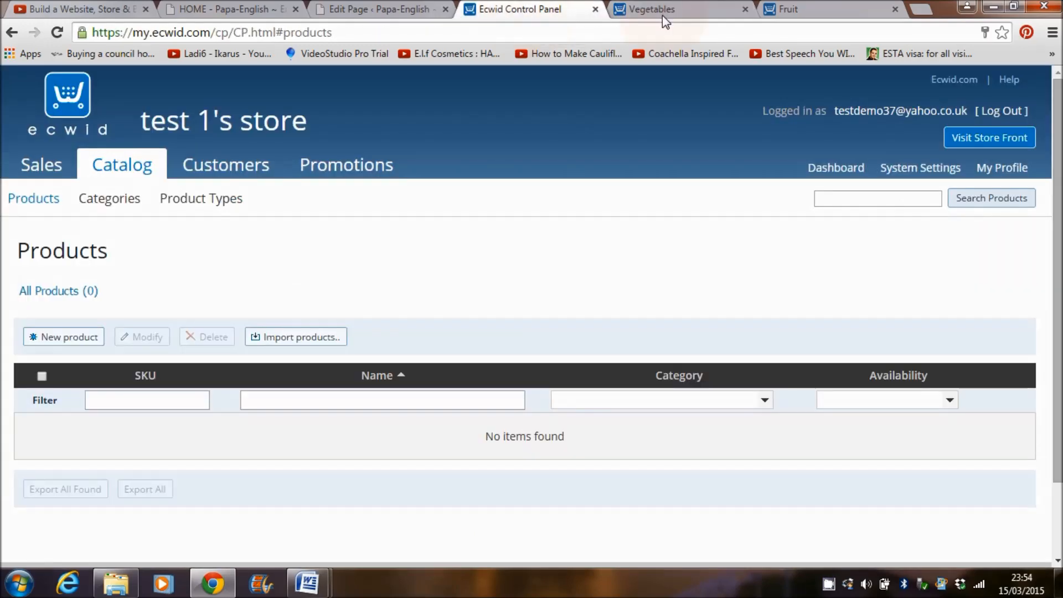
click(745, 10)
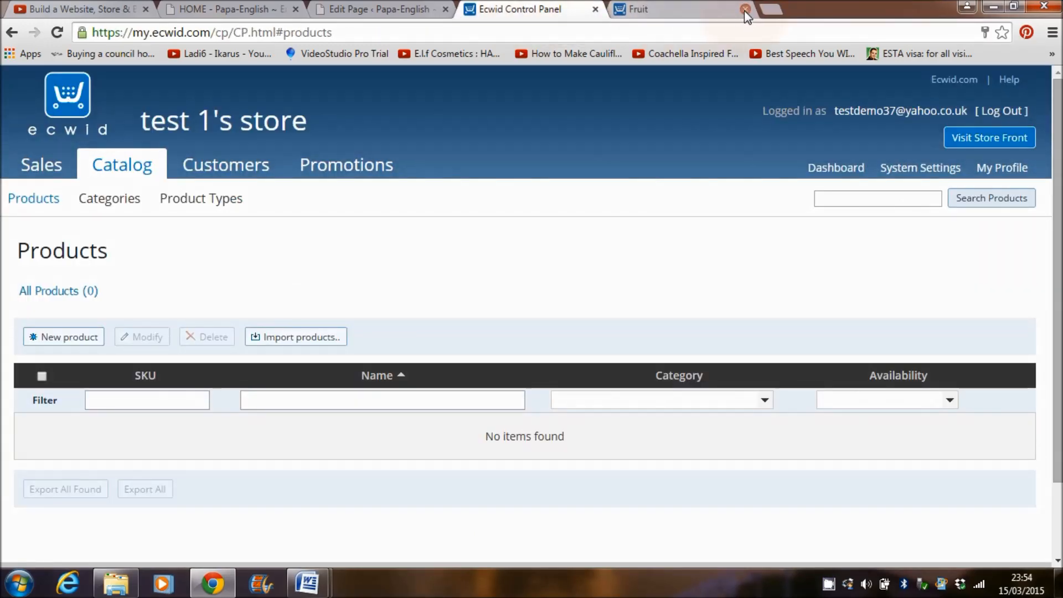
click(745, 10)
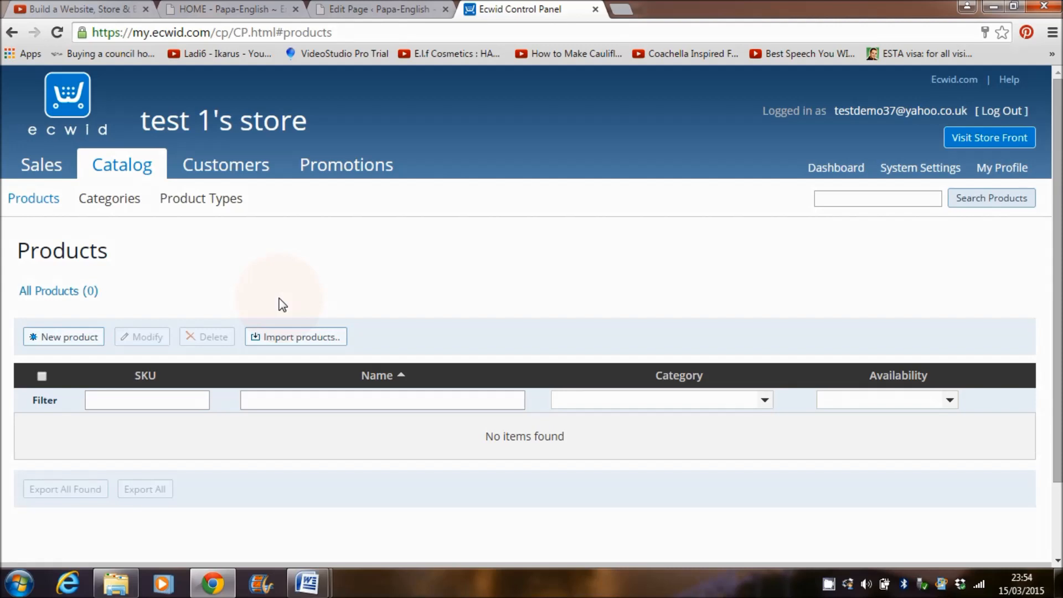
scroll(1057, 244, down, 1)
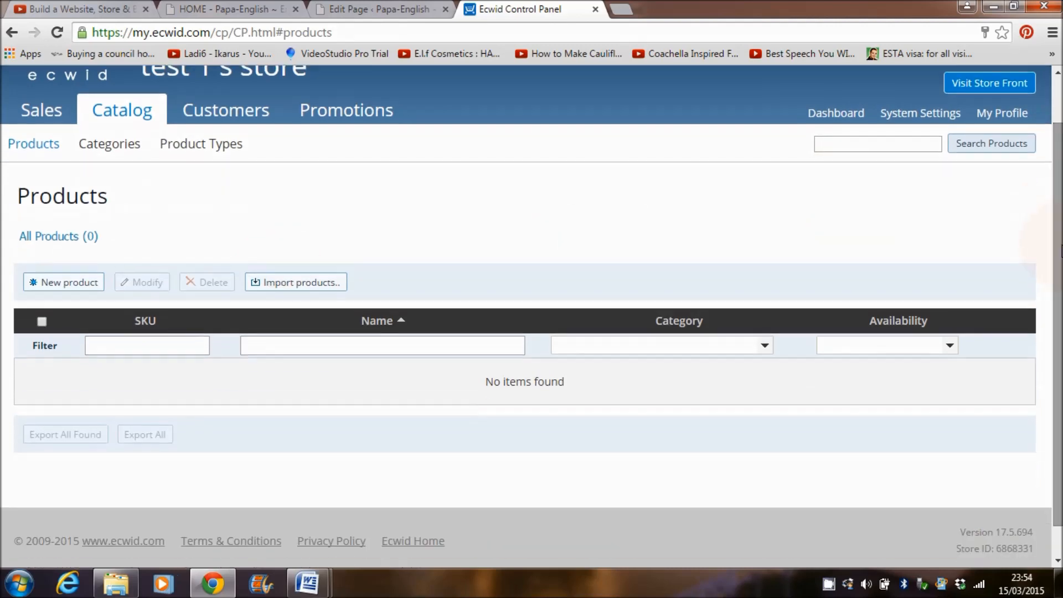
click(74, 285)
Step: Name the product 'Games for the classroom' and replace the ##### SKU with 1
click(245, 372)
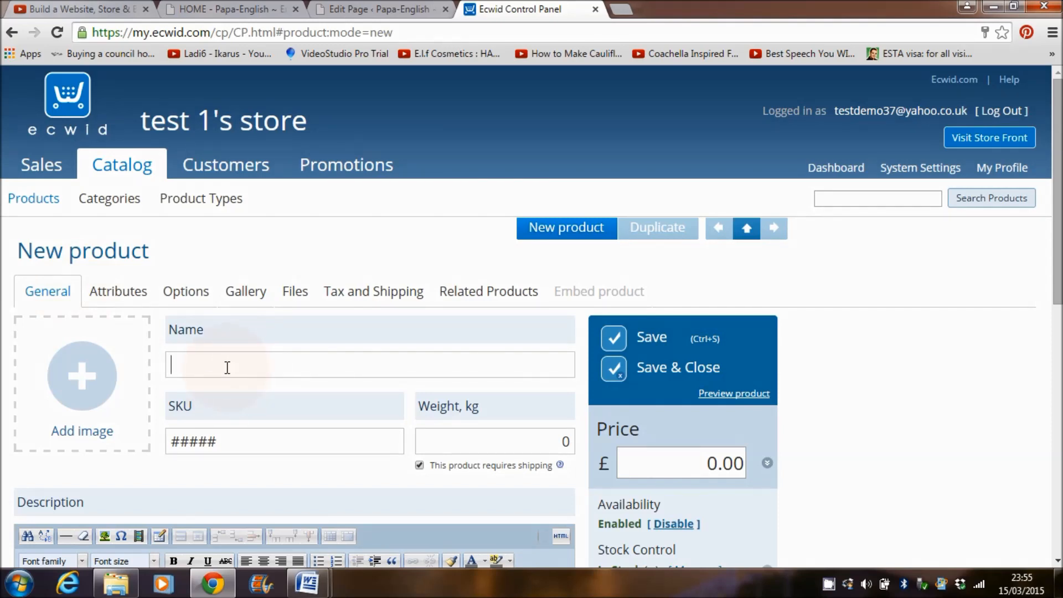
text(Games for the cla)
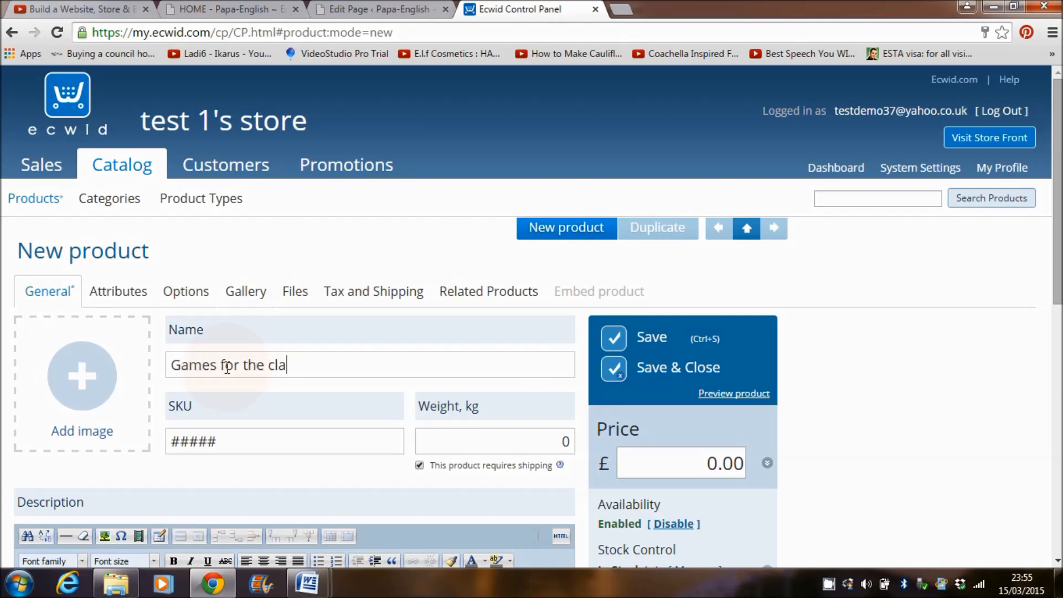
text(ssroom)
click(243, 439)
drag(242, 439, 152, 446)
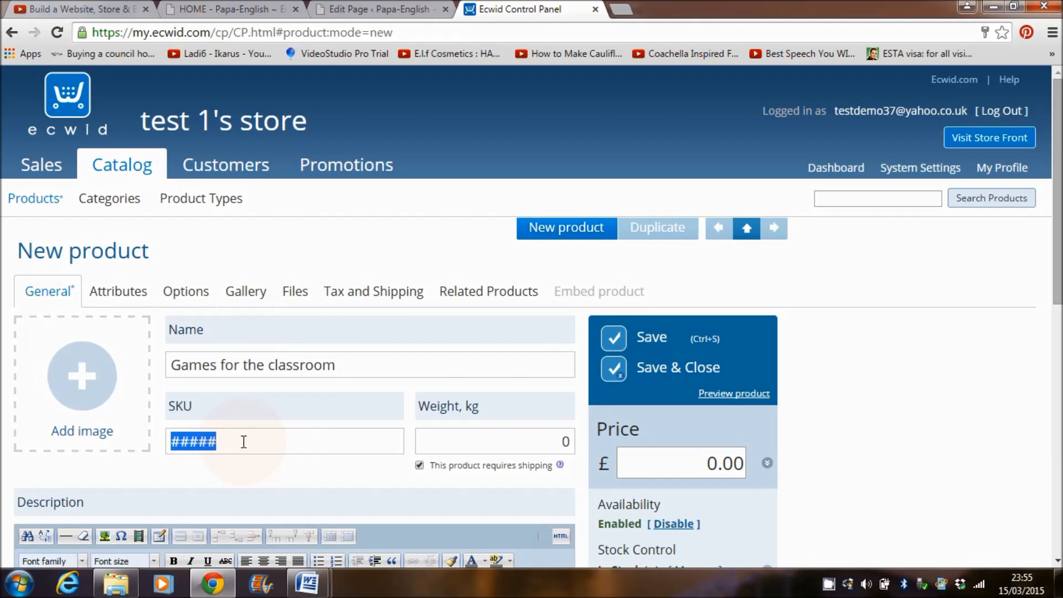
text(1)
Step: Clear the default weight of 0 so the weight field is left blank
click(426, 441)
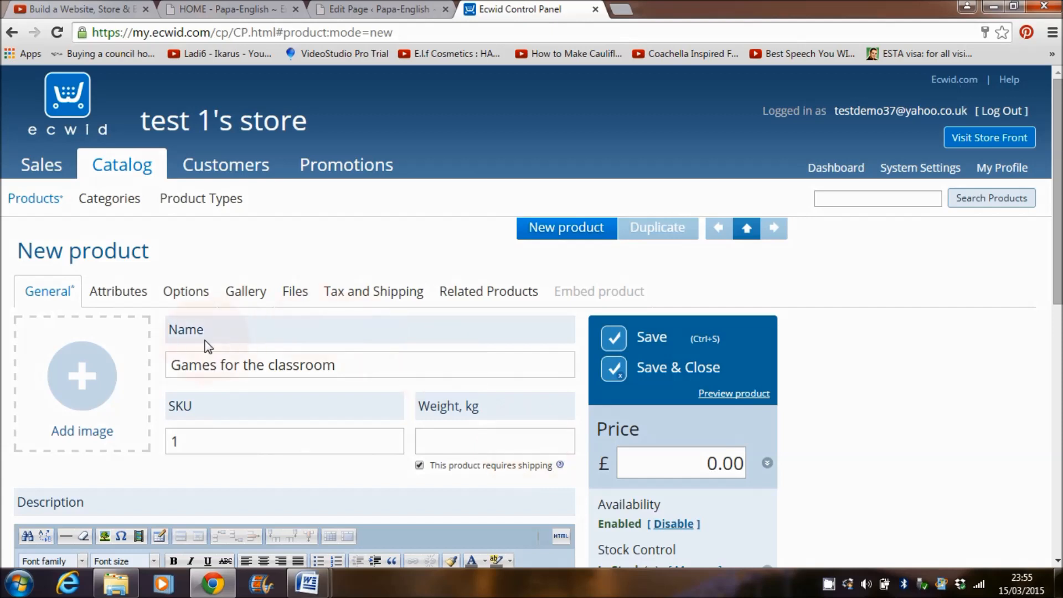
click(385, 371)
click(487, 436)
scroll(1054, 293, down, 3)
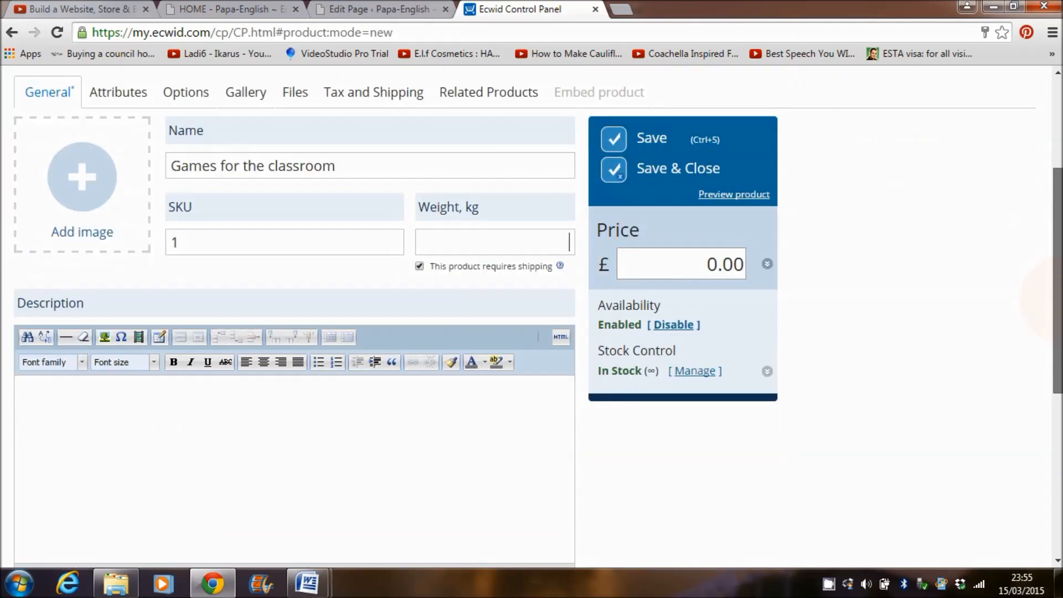
drag(1060, 289, 1060, 282)
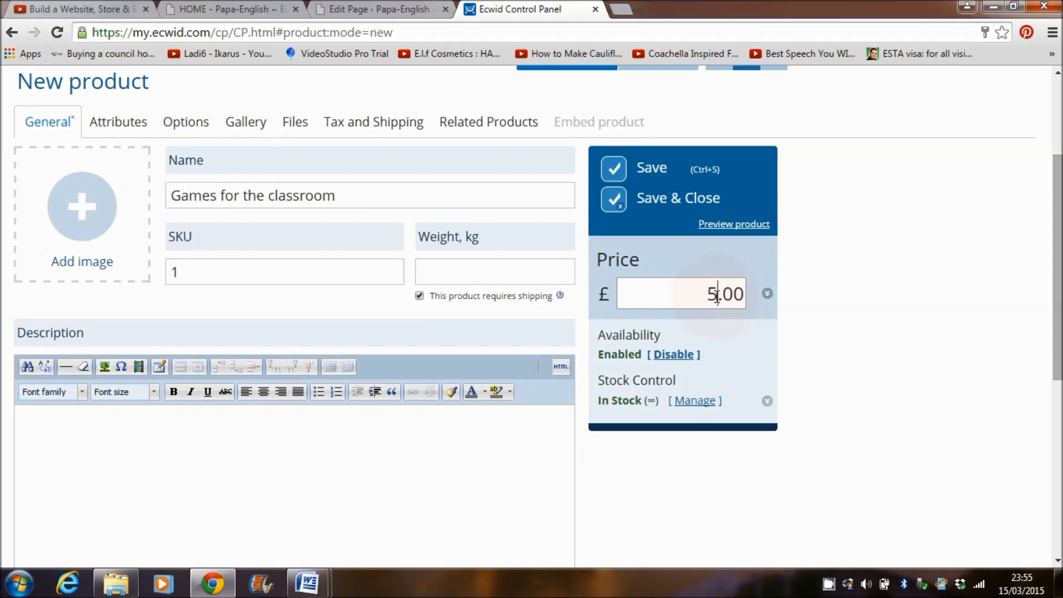
scroll(154, 313, down, 2)
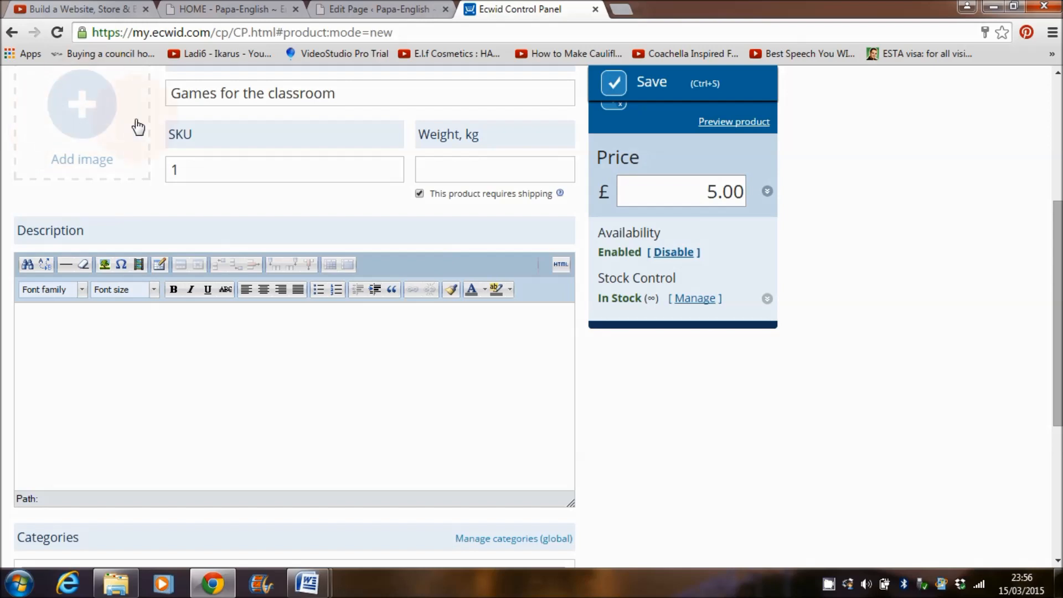
scroll(1057, 310, up, 2)
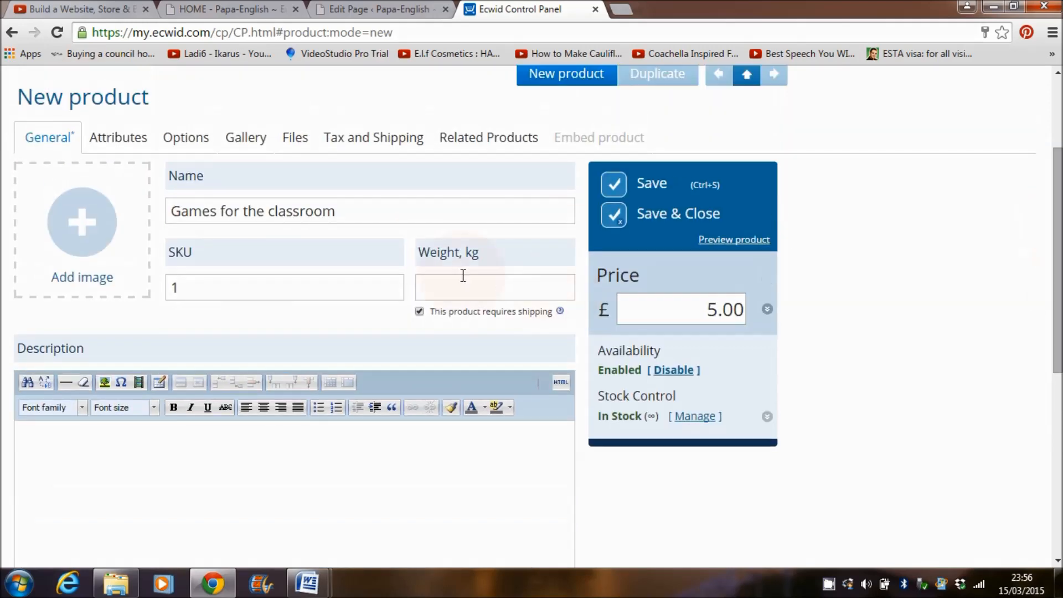
Step: Set the Games for the Classroom cover image from the Toshiba HDD drive as the product picture
click(83, 226)
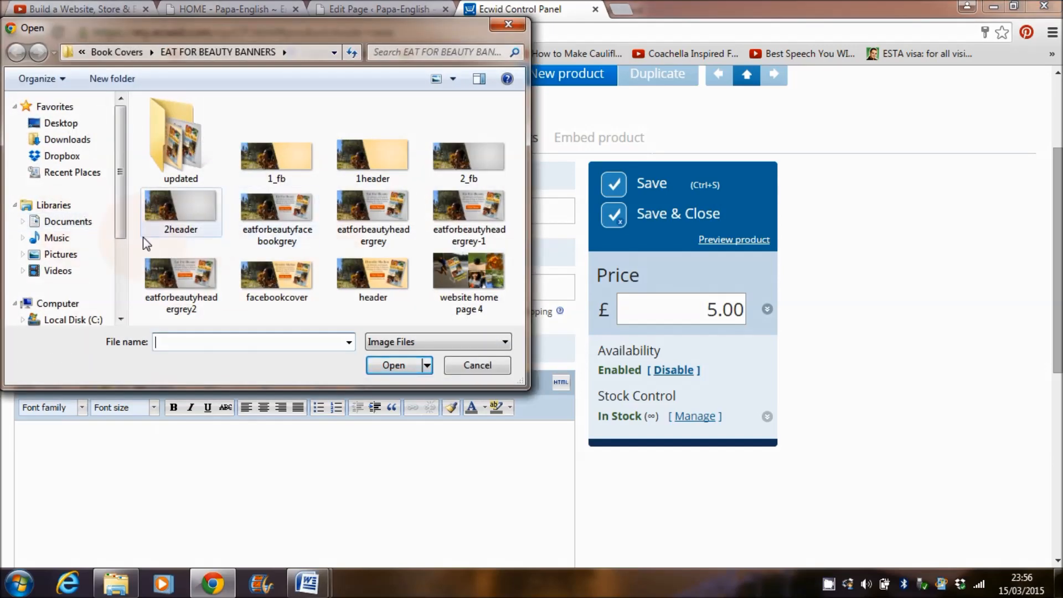
scroll(67, 232, down, 3)
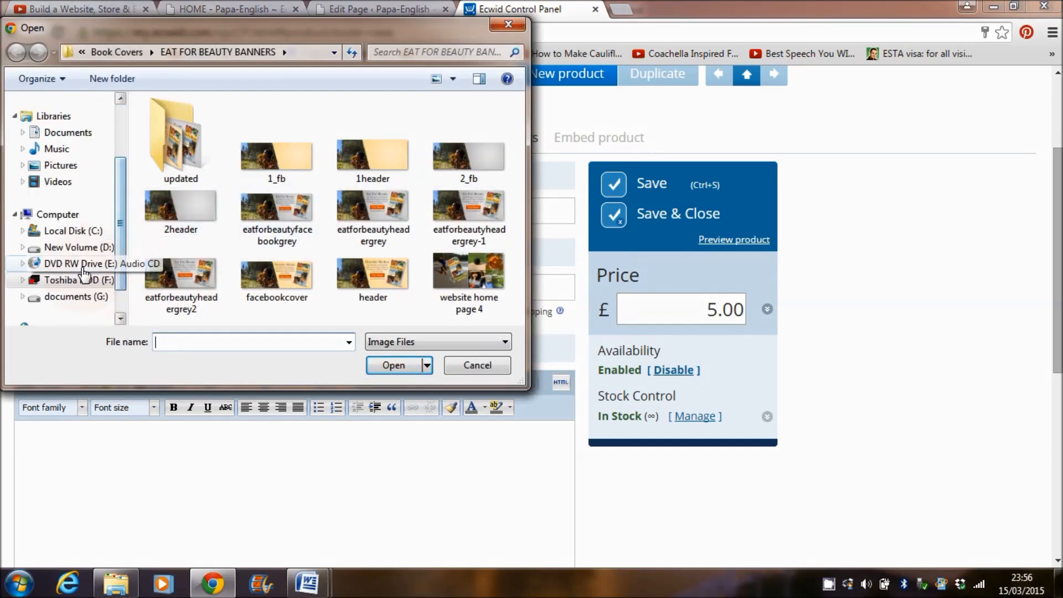
click(77, 279)
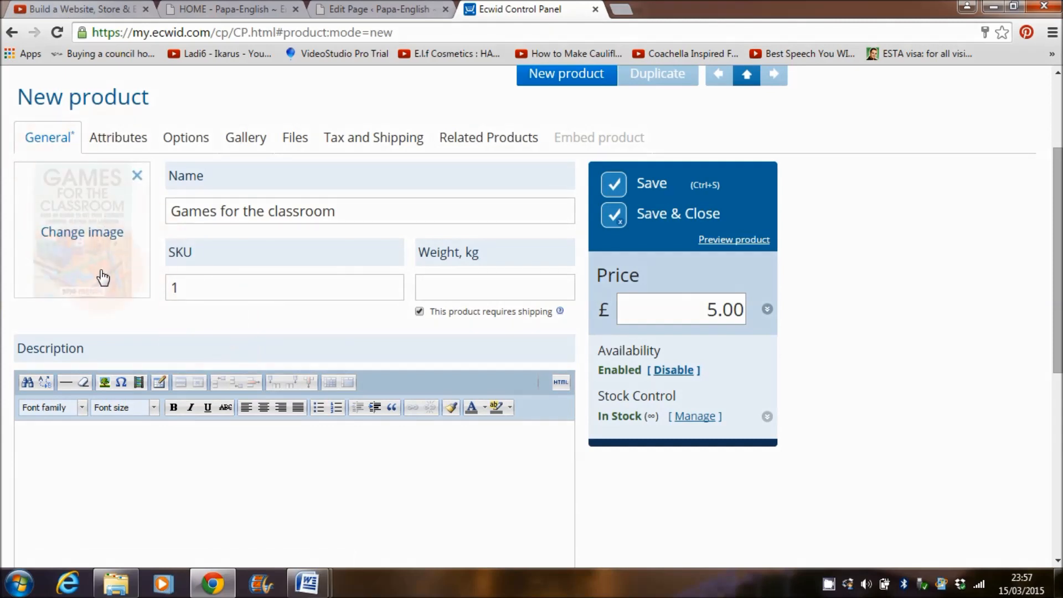
mouse_move(91, 264)
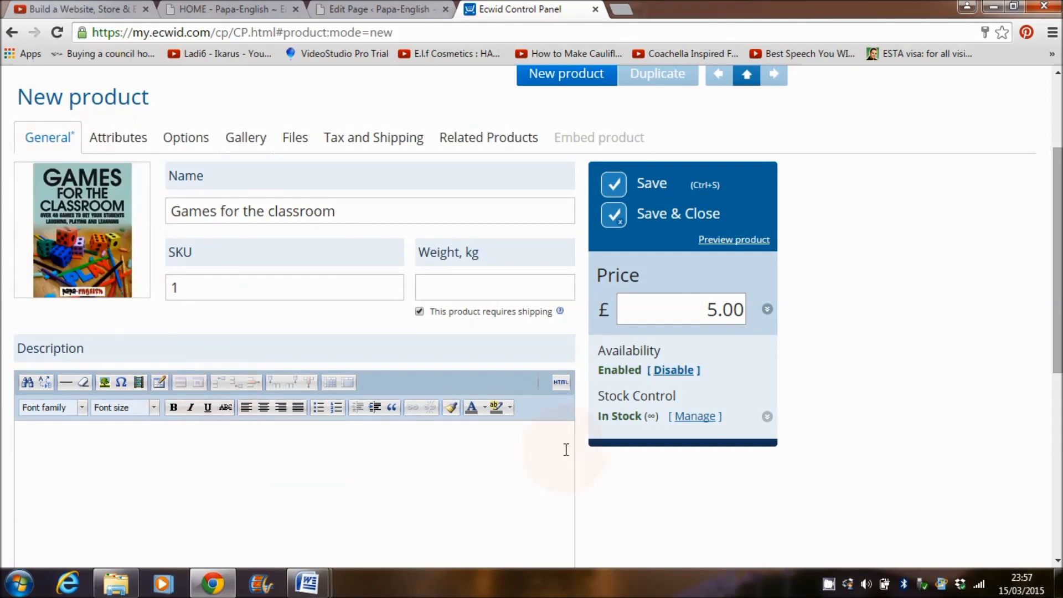
scroll(1049, 244, down, 2)
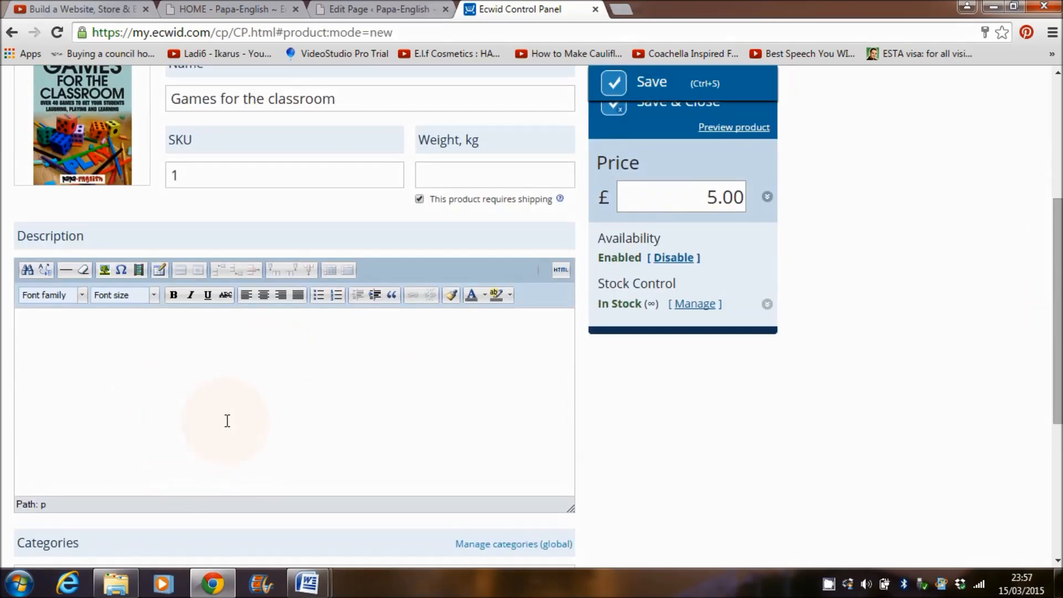
mouse_move(317, 581)
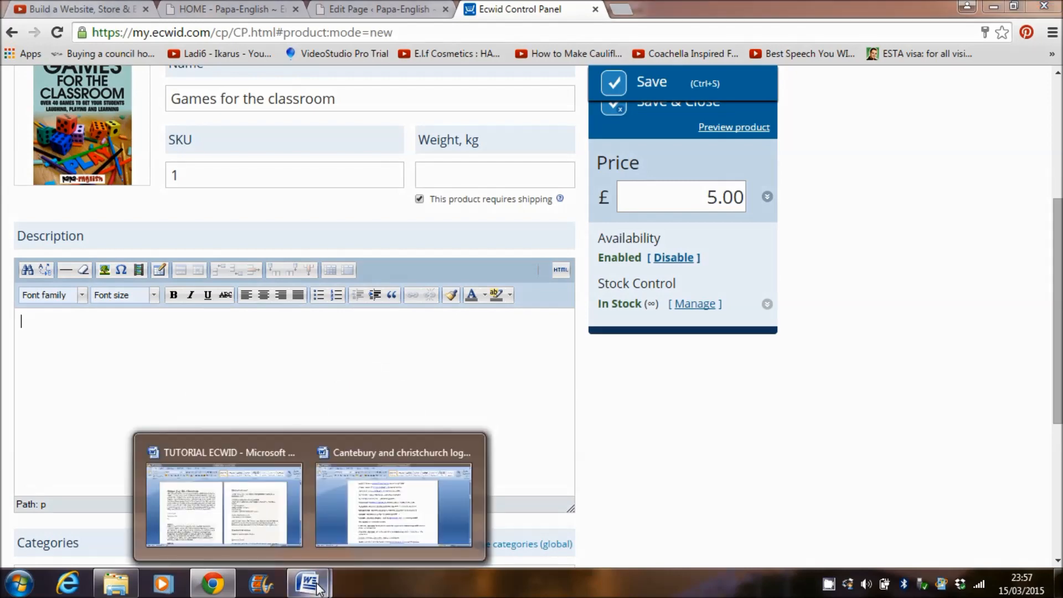
Step: Copy the Games For The Classroom heading and paragraph from the Word tutorial, then return to Ecwid
click(224, 504)
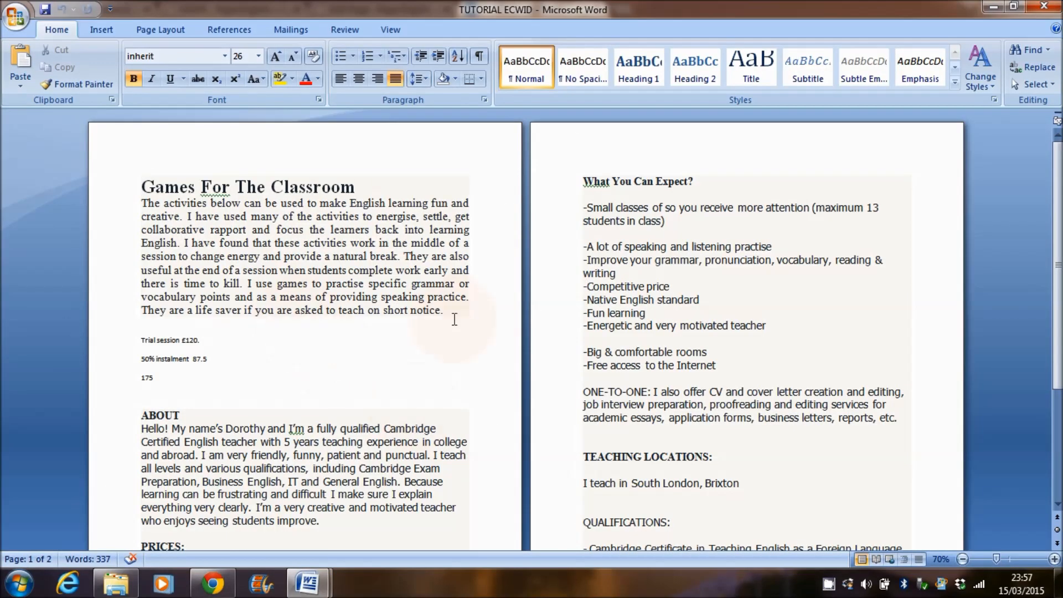
drag(468, 311, 344, 221)
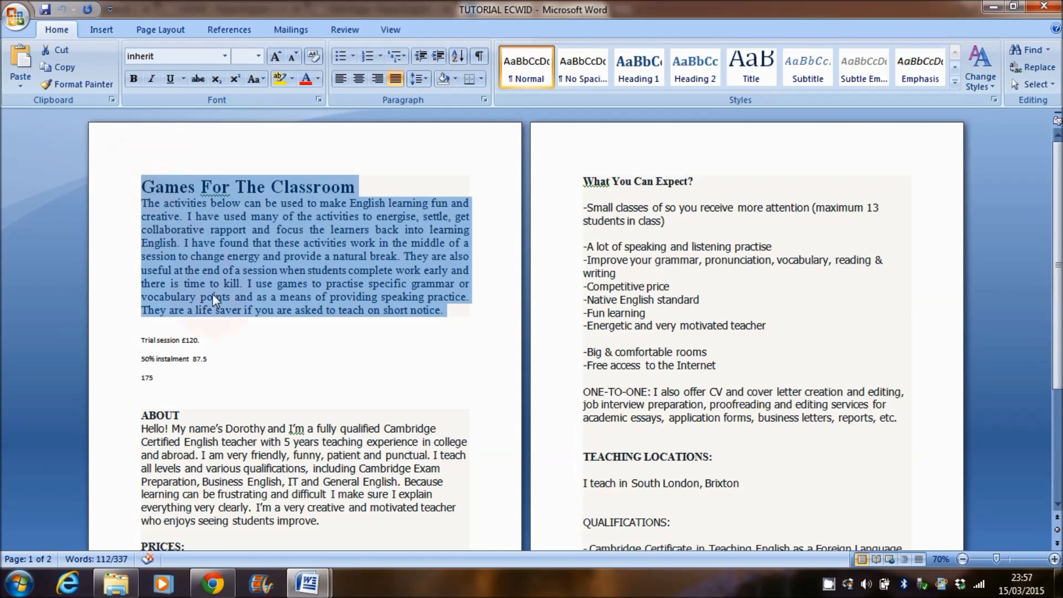
click(212, 583)
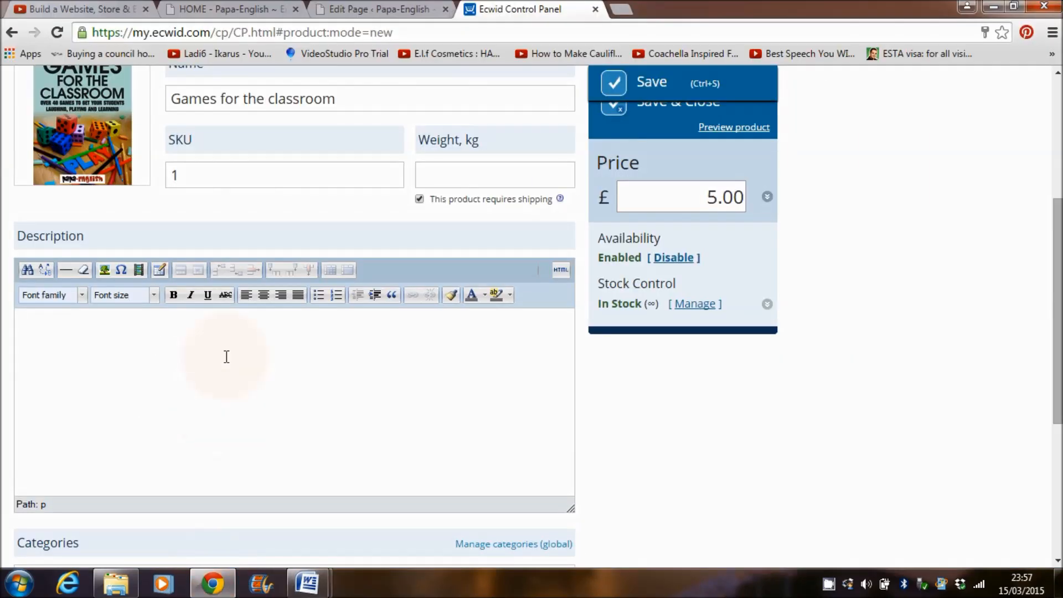
Step: Paste the Games For The Classroom heading and introductory paragraph into the product description and review it
text(Games For The Classroom The activities below can be used to make English learning fun and creative. I have used many of the activities to energise, settle, get collaborative rapport and focus the learners back into learning English. I have found that these activities work in the middle of a session to change energy and provide a natural break. They are also useful at the end of a session when students complete work early and there is time to kill. I use games to practise specific grammar or vocabulary points and as a means of providing speaking practice. They are a life saver if you are asked to teach on short notice.)
drag(568, 362, 568, 347)
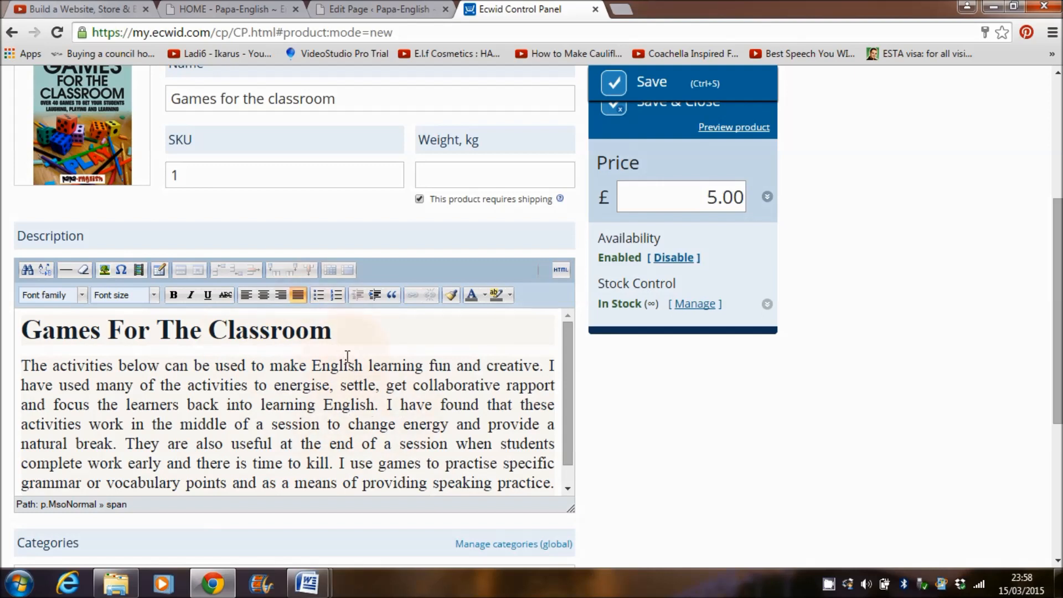
drag(566, 377, 567, 427)
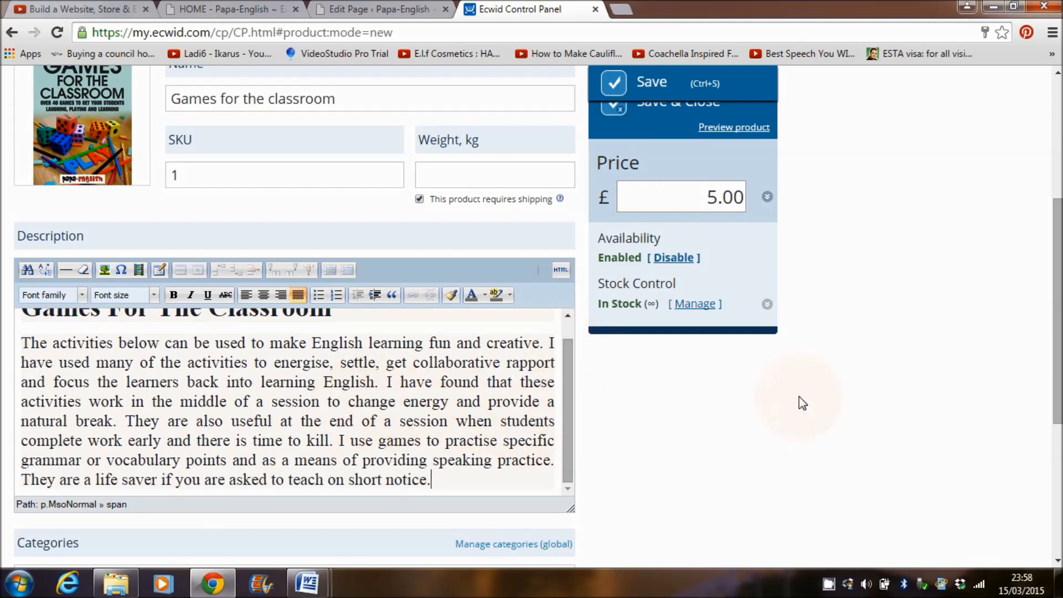
drag(1058, 327, 1058, 420)
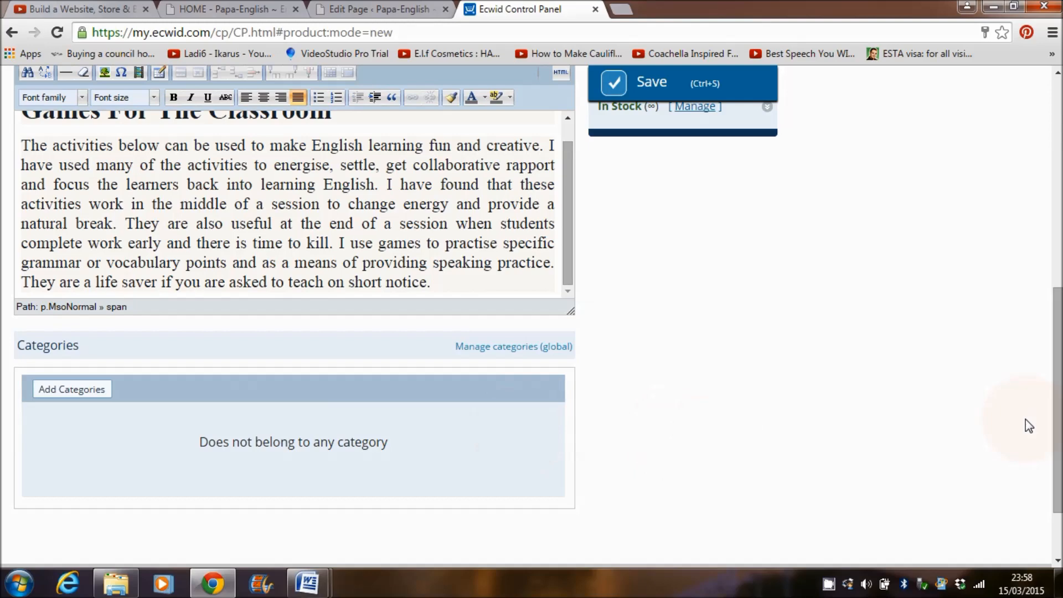
drag(1046, 427, 1046, 251)
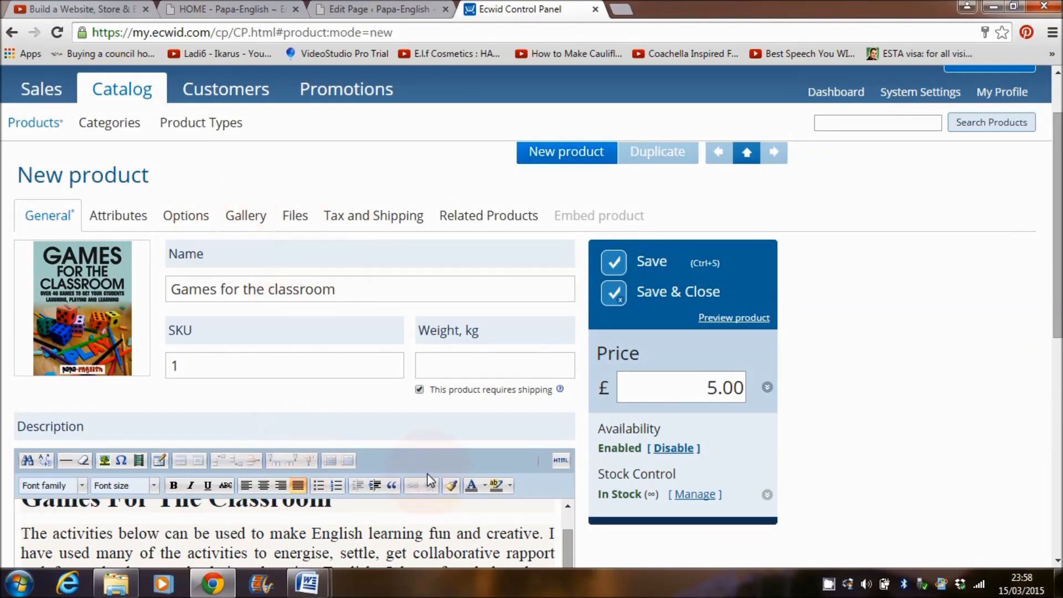
drag(1057, 255, 1057, 316)
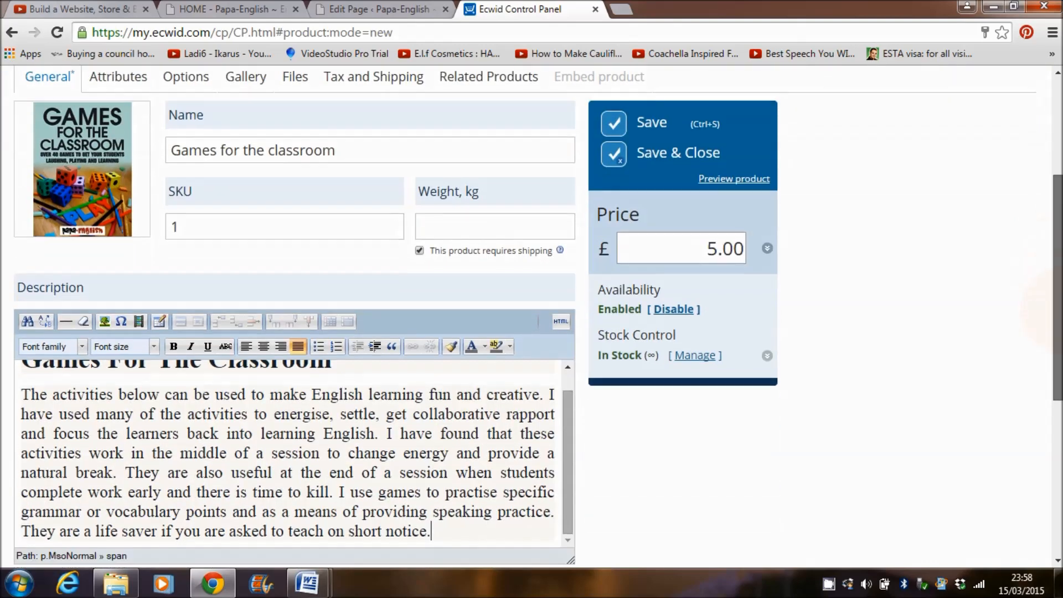
scroll(640, 268, up, 2)
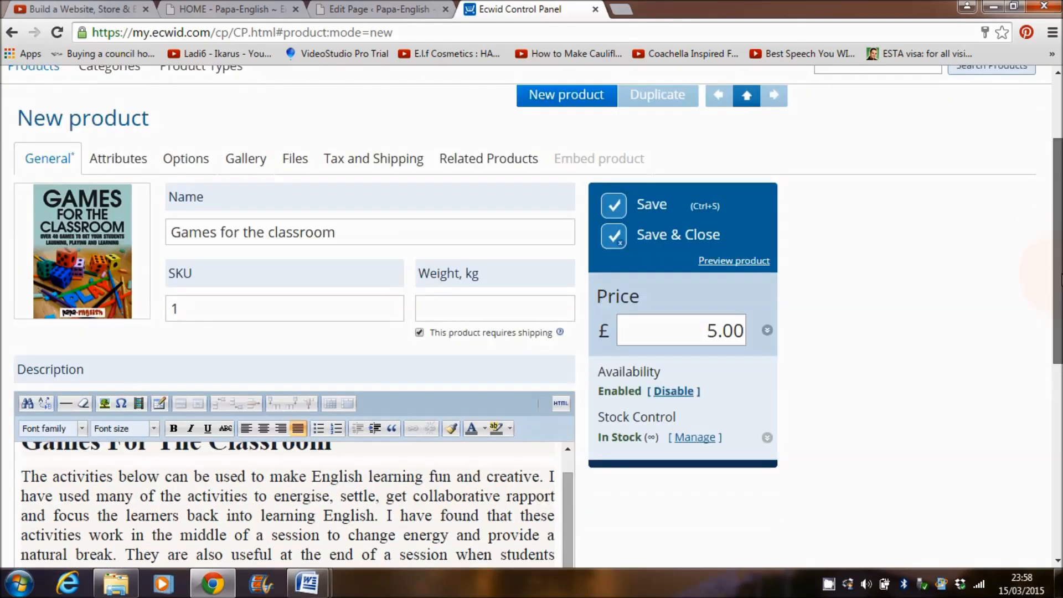
Step: Look through the Gallery and Files tabs, ending on the empty downloadable Files section
click(233, 166)
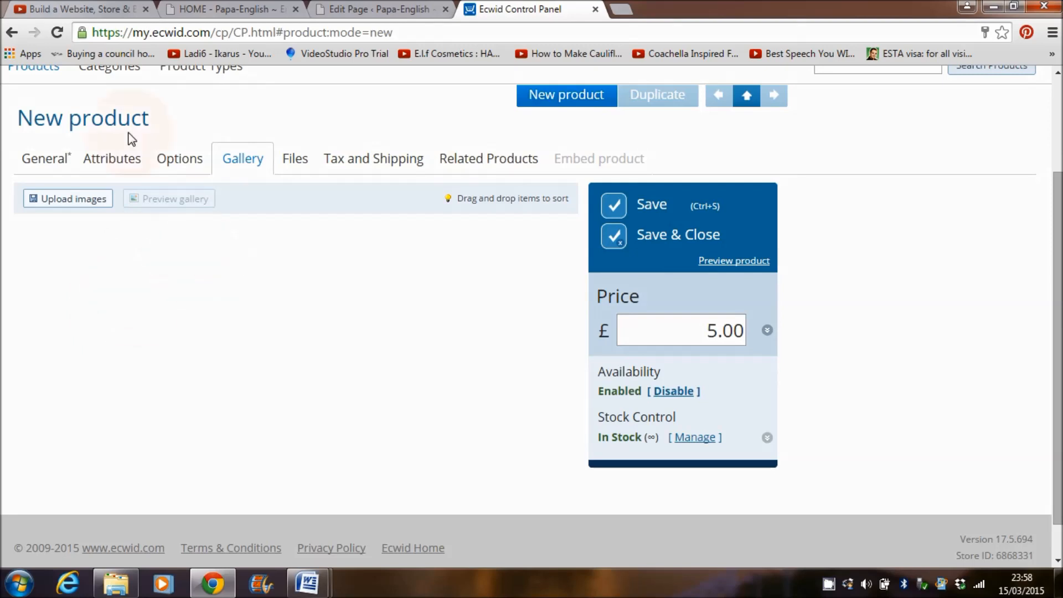
click(47, 161)
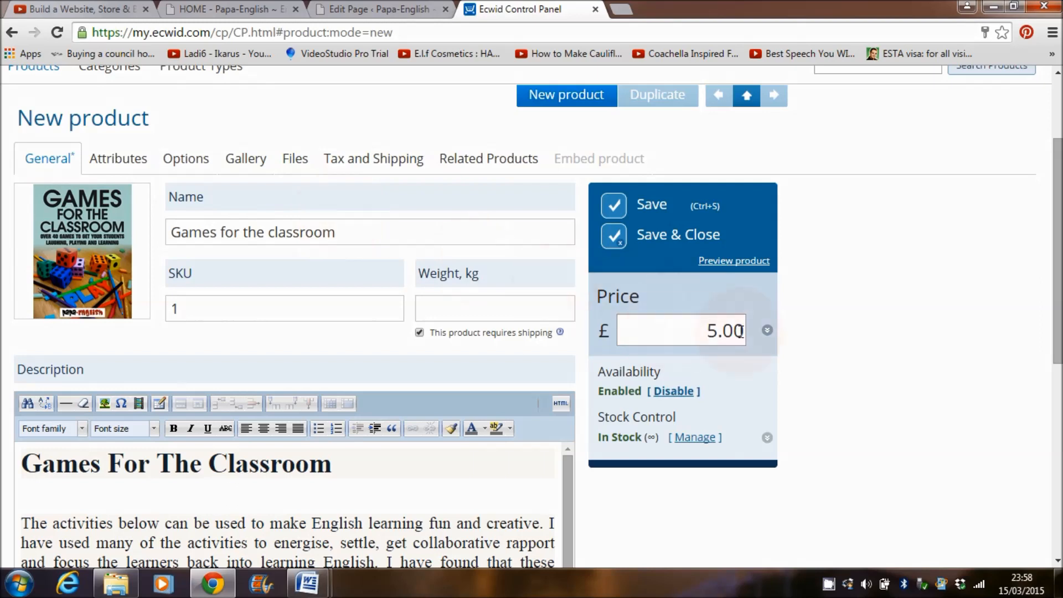
click(295, 159)
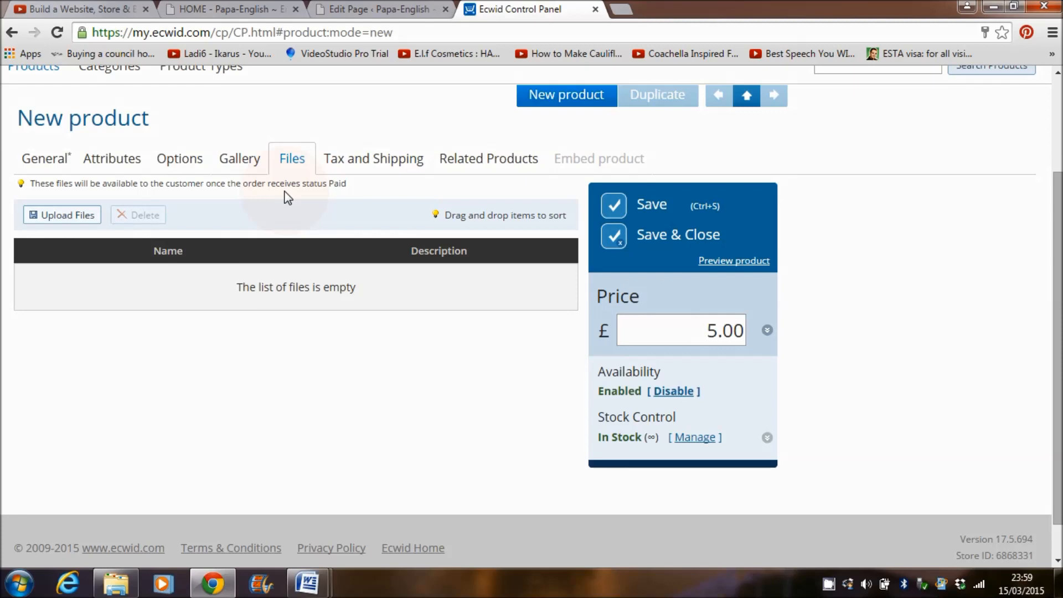
click(47, 160)
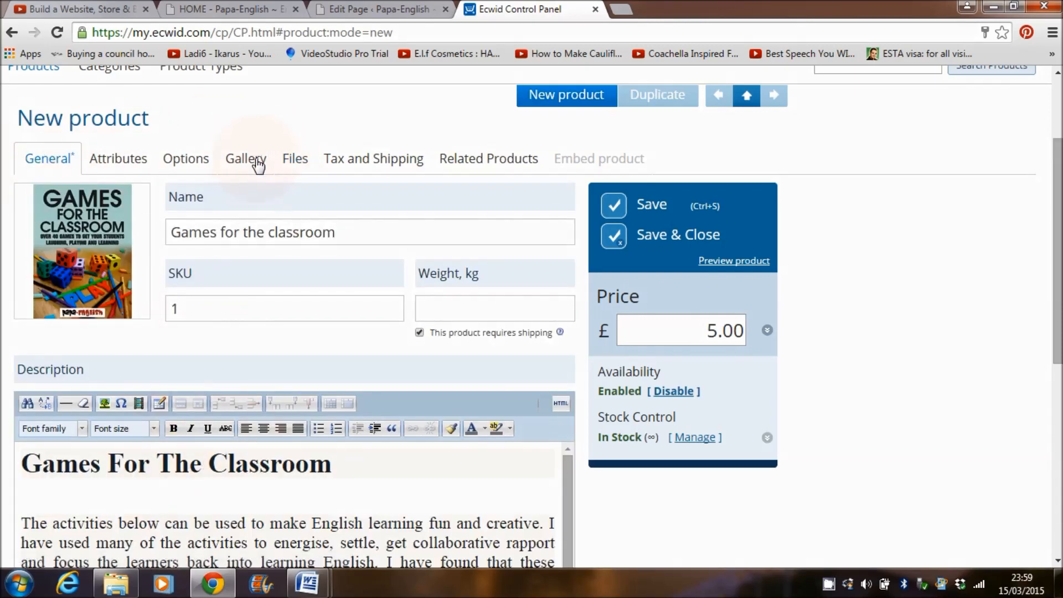
click(296, 166)
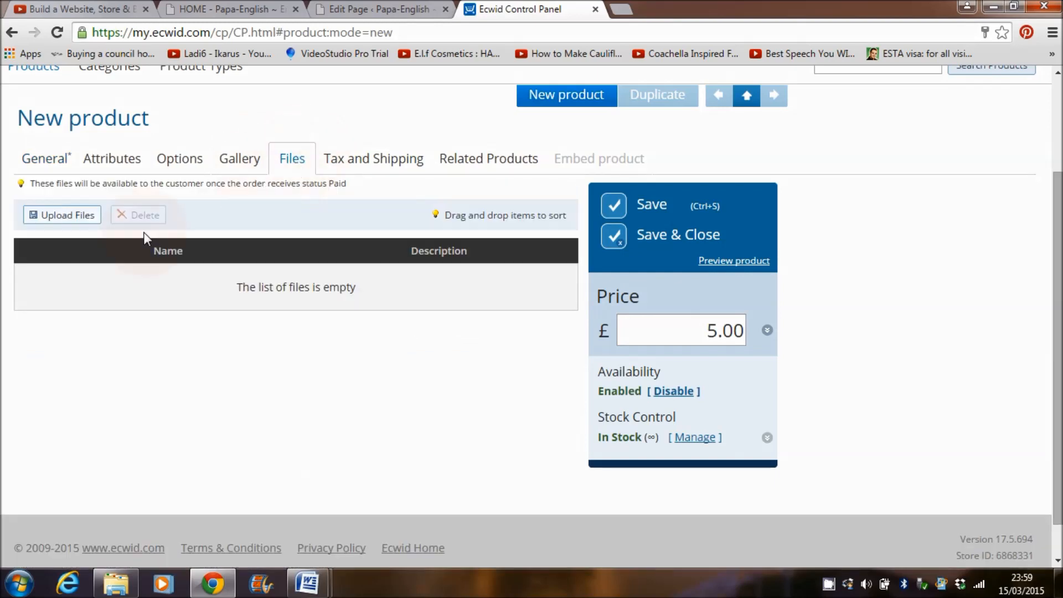
Step: Upload games for the classroom.pdf as the product's downloadable file
click(63, 217)
click(491, 275)
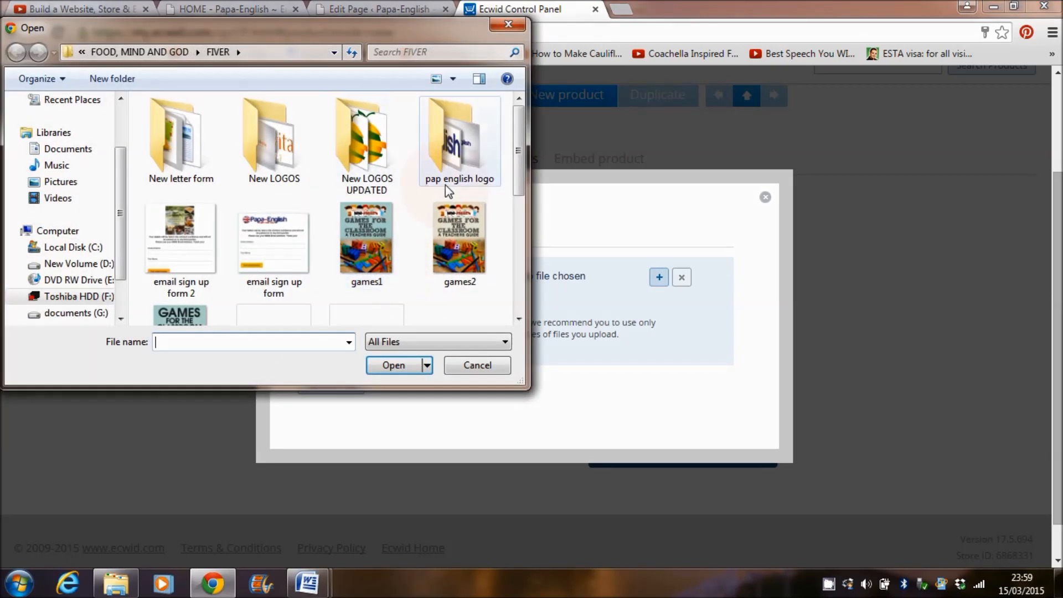
click(343, 386)
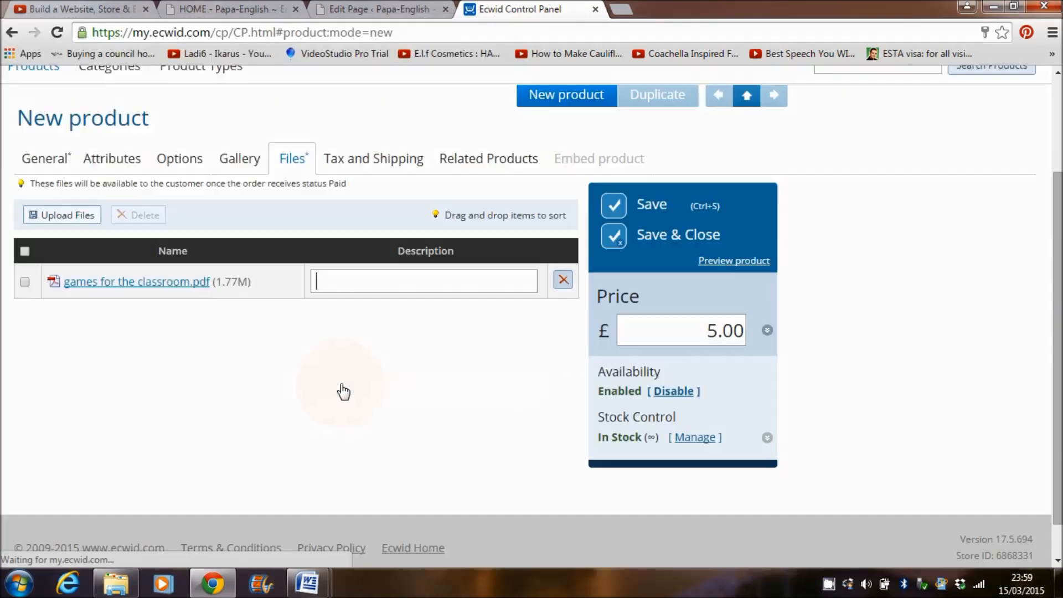
Step: Describe the file as 'Games for the classroom' and save the product
click(394, 287)
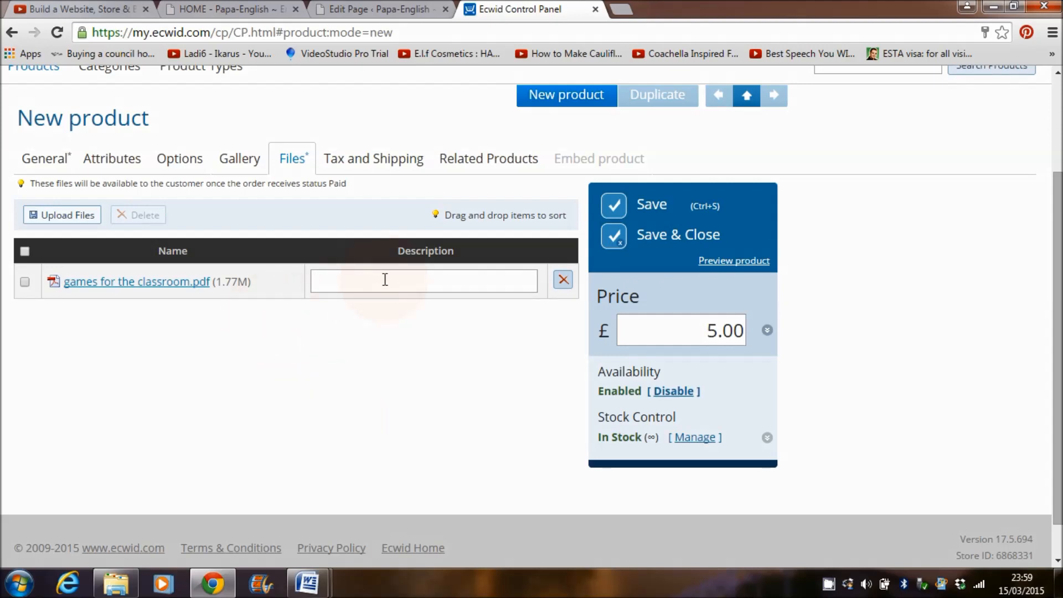
text(Games )
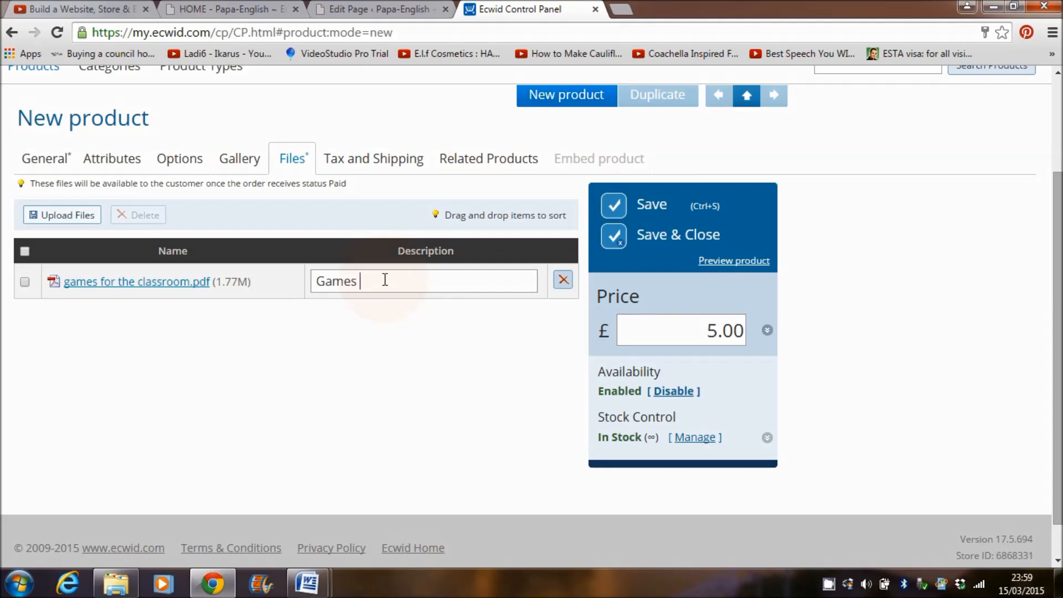
text(for the classroom)
click(651, 208)
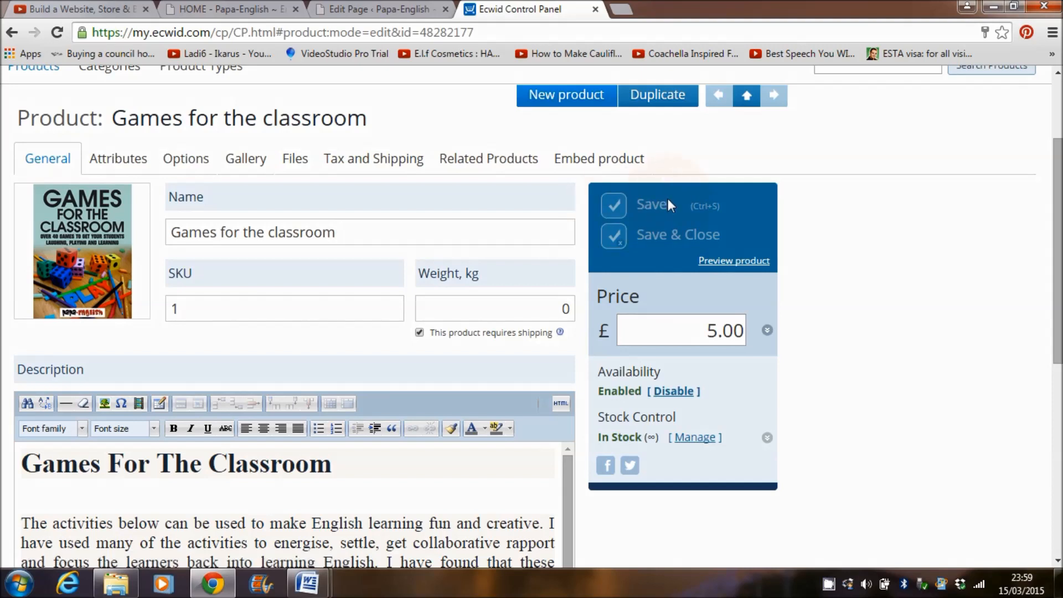
Step: Review the product's Tax and shipping, Gallery, Options and Attributes sections
click(366, 162)
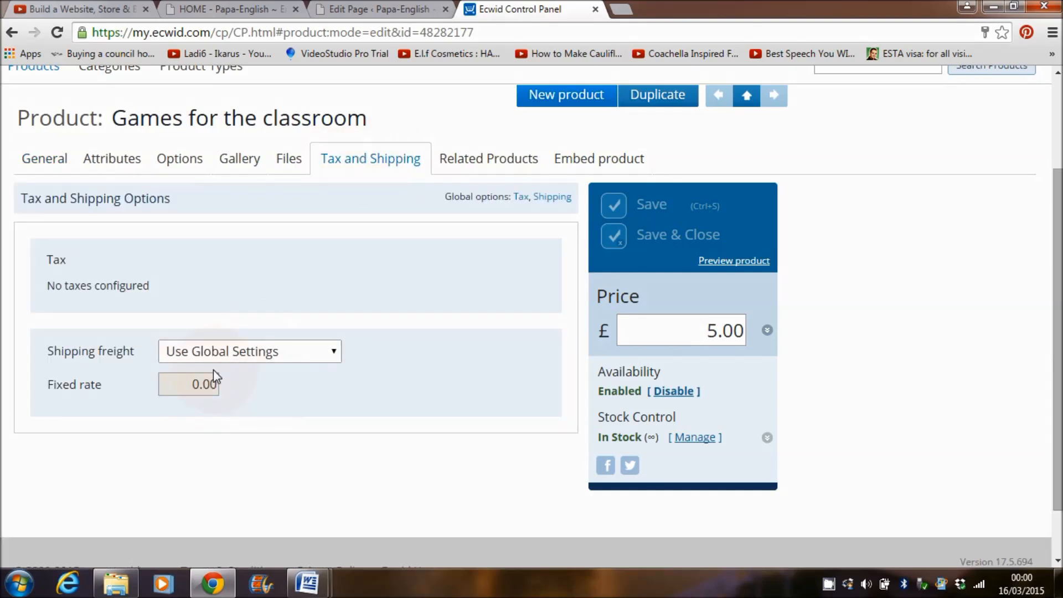
click(239, 166)
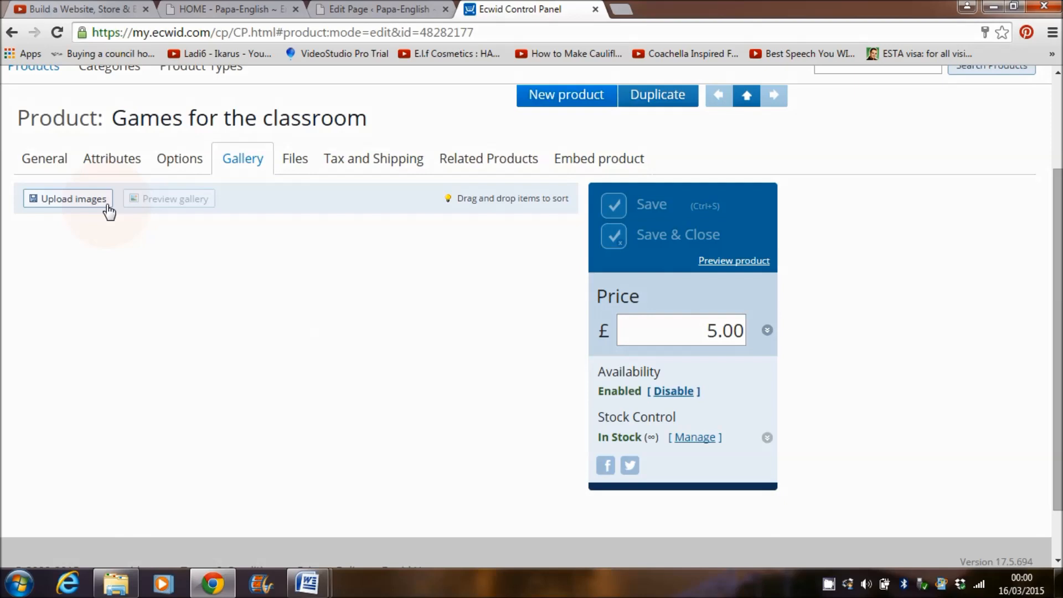
click(255, 159)
click(180, 159)
click(108, 162)
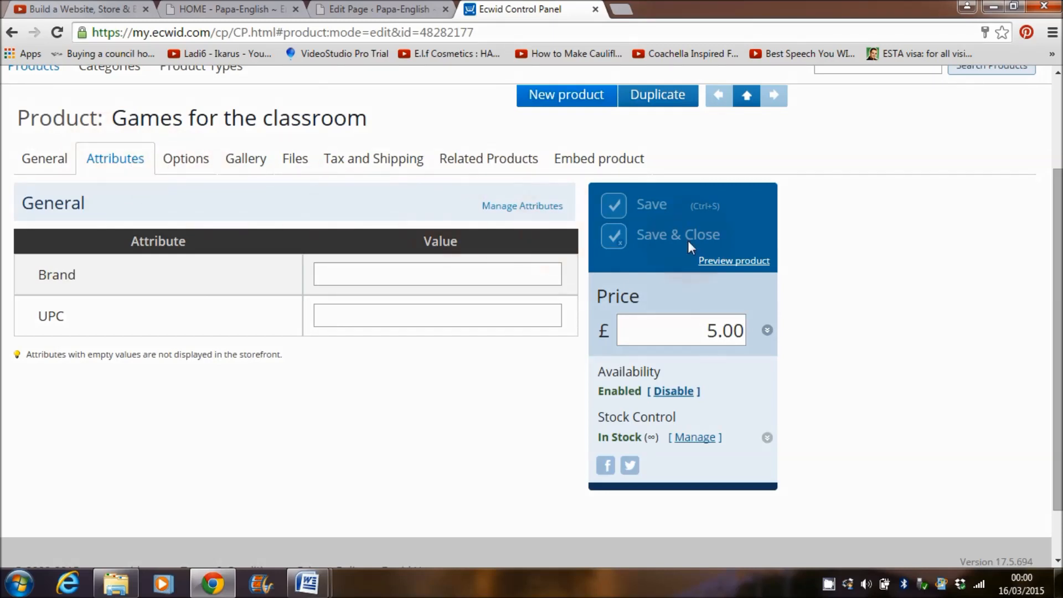
drag(1058, 275, 1058, 183)
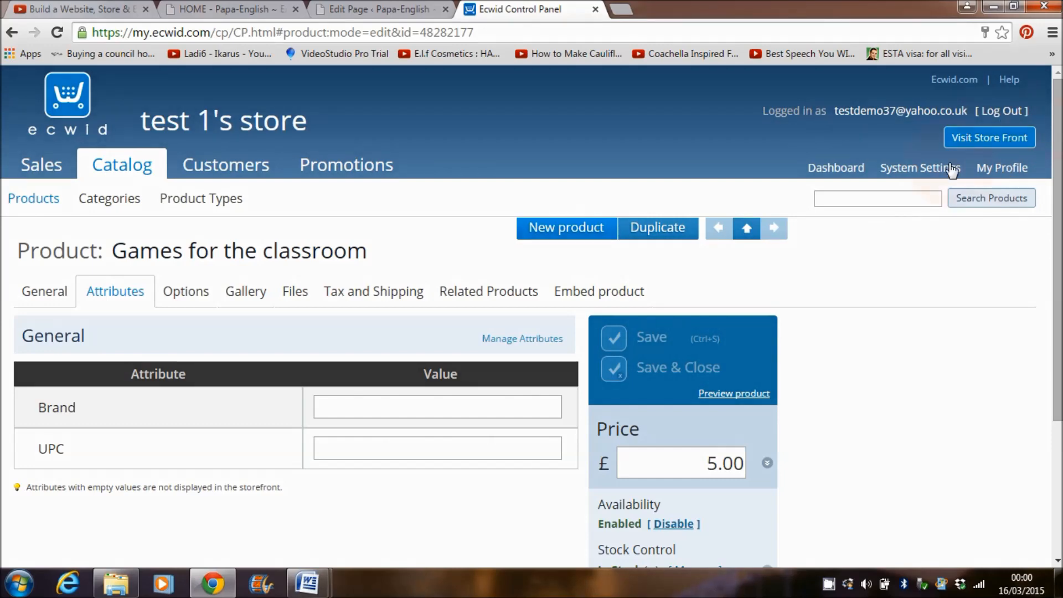
Step: Open the live storefront and the Games for the classroom product page
click(1023, 145)
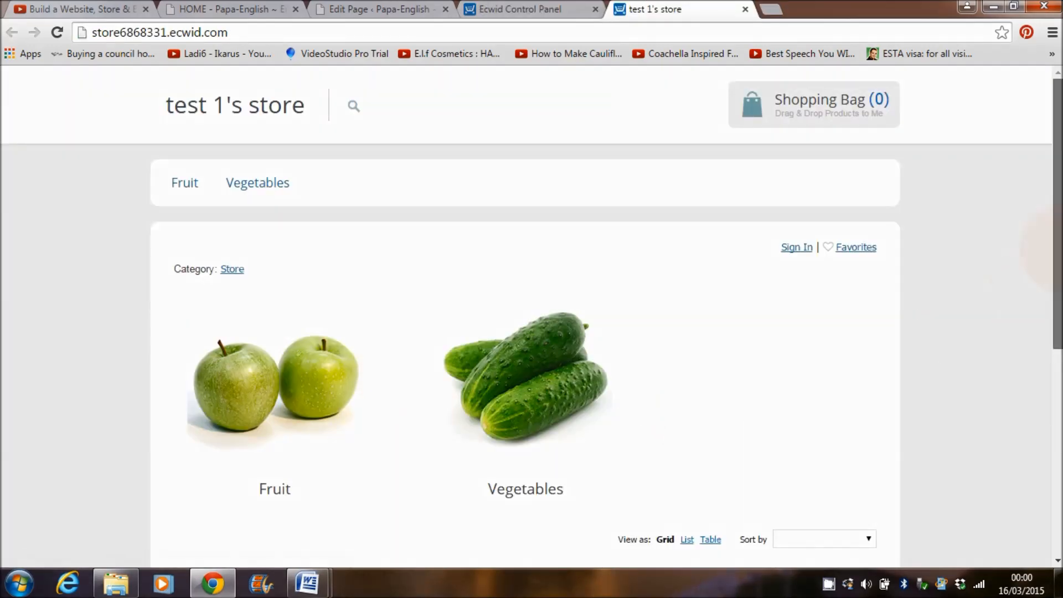
scroll(373, 384, down, 6)
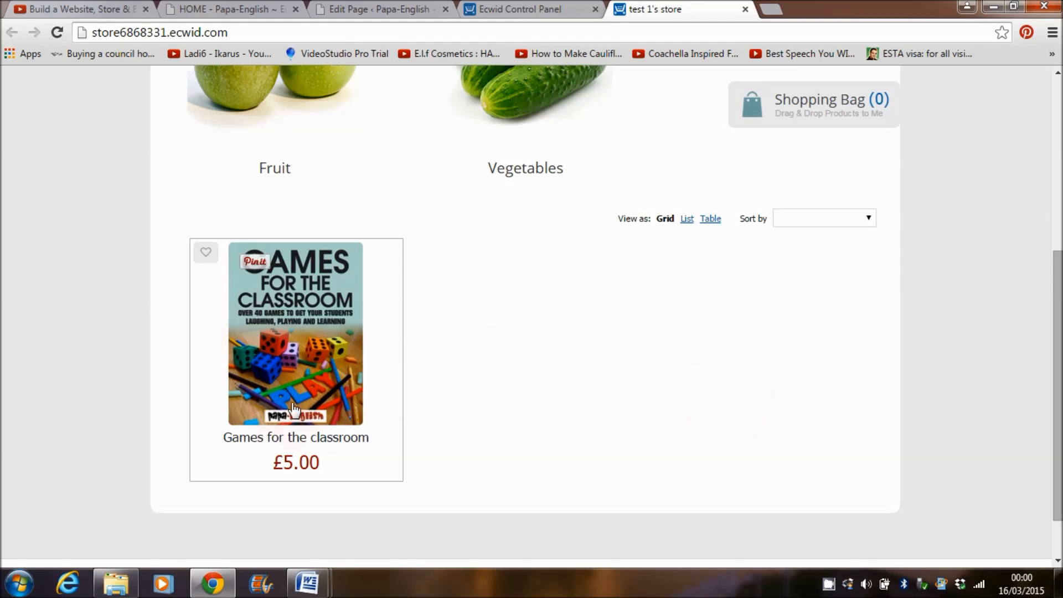
click(283, 371)
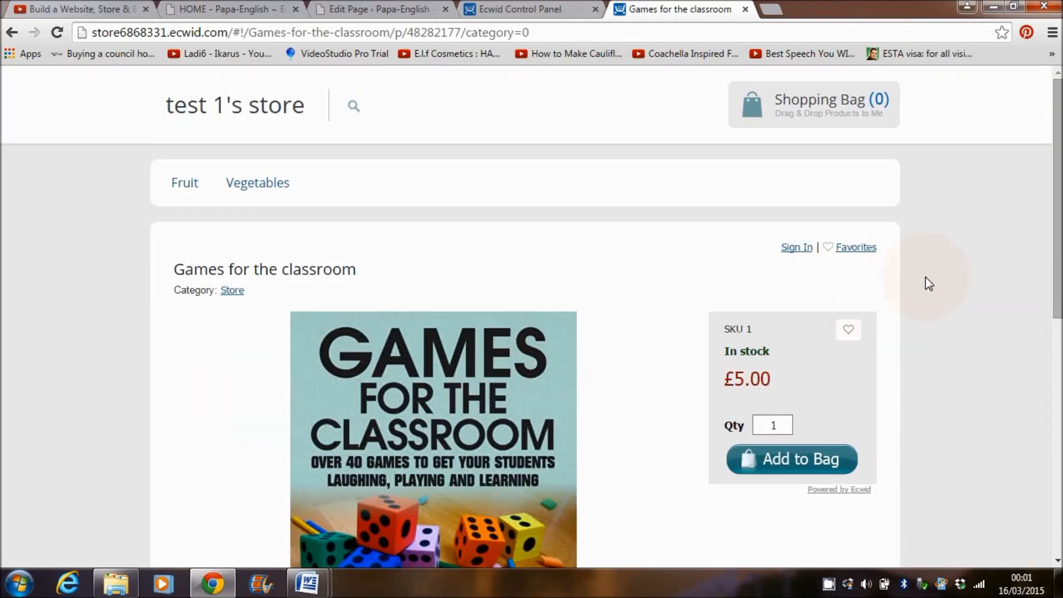
scroll(746, 231, down, 4)
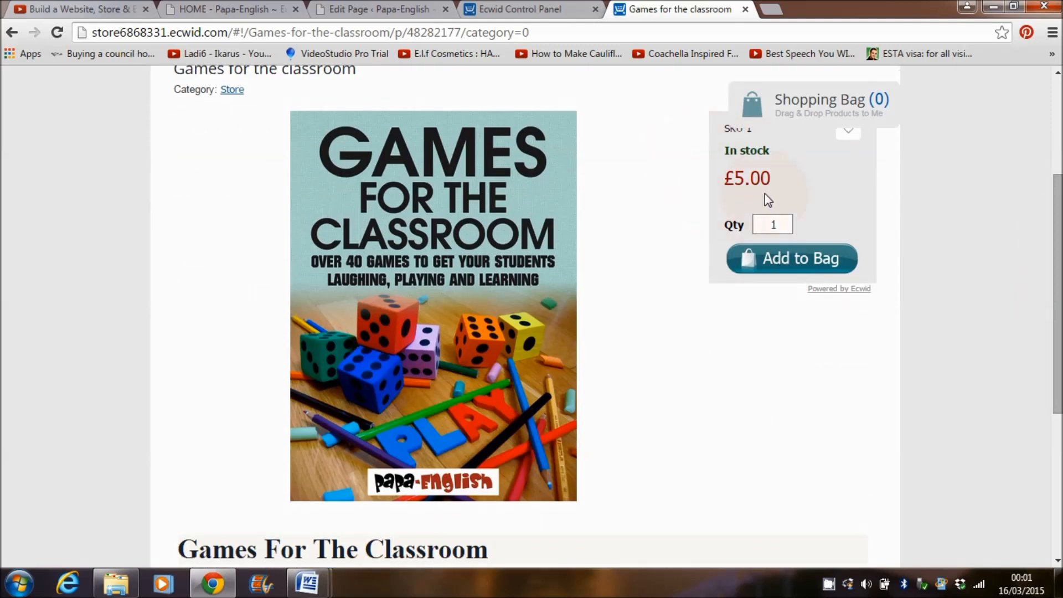
drag(1058, 293, 1057, 429)
scroll(524, 316, up, 8)
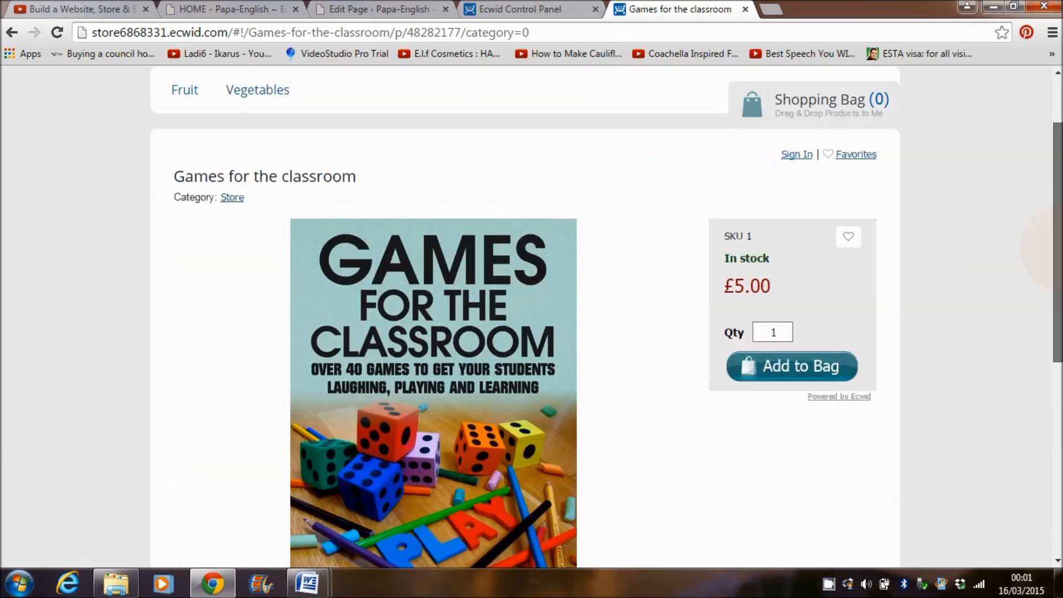
mouse_move(1059, 248)
mouse_down()
mouse_move(1060, 205)
mouse_move(1060, 260)
mouse_up()
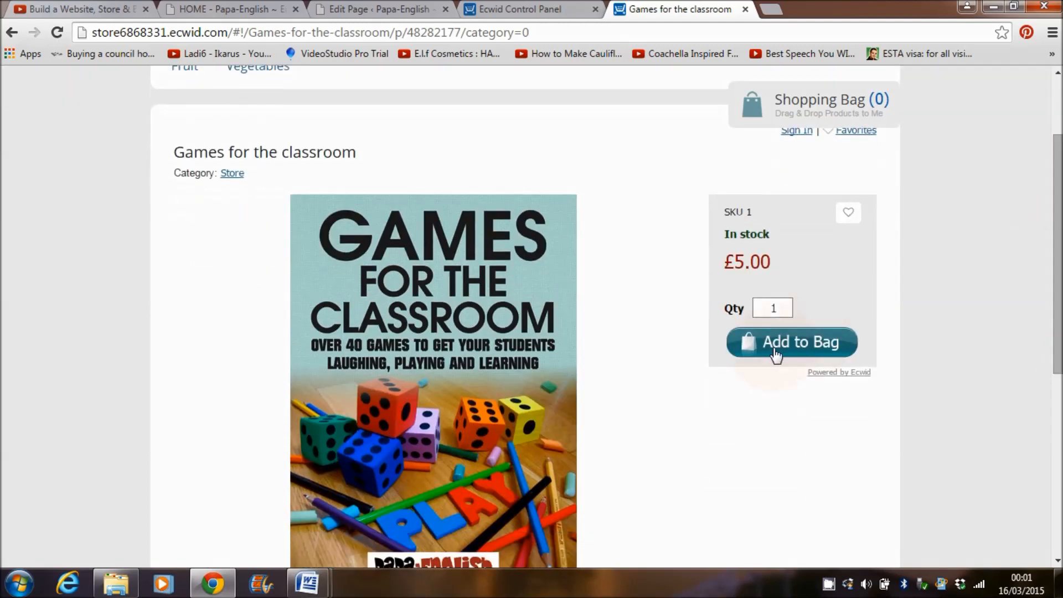
Step: Add one Games for the classroom to the bag and return to the category grid
click(778, 349)
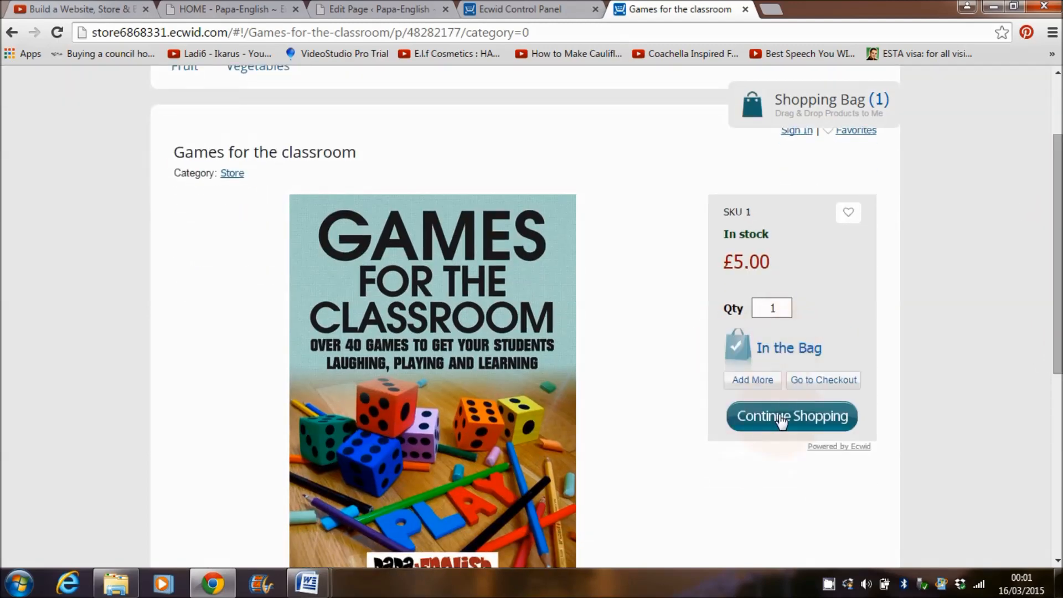
click(1057, 277)
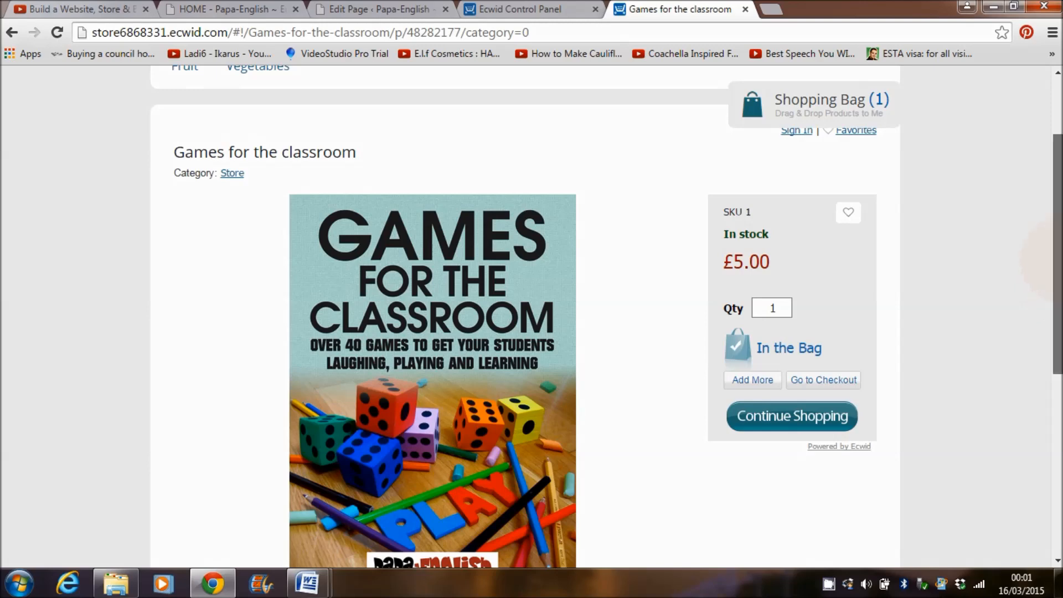
drag(1057, 277, 1057, 221)
click(12, 32)
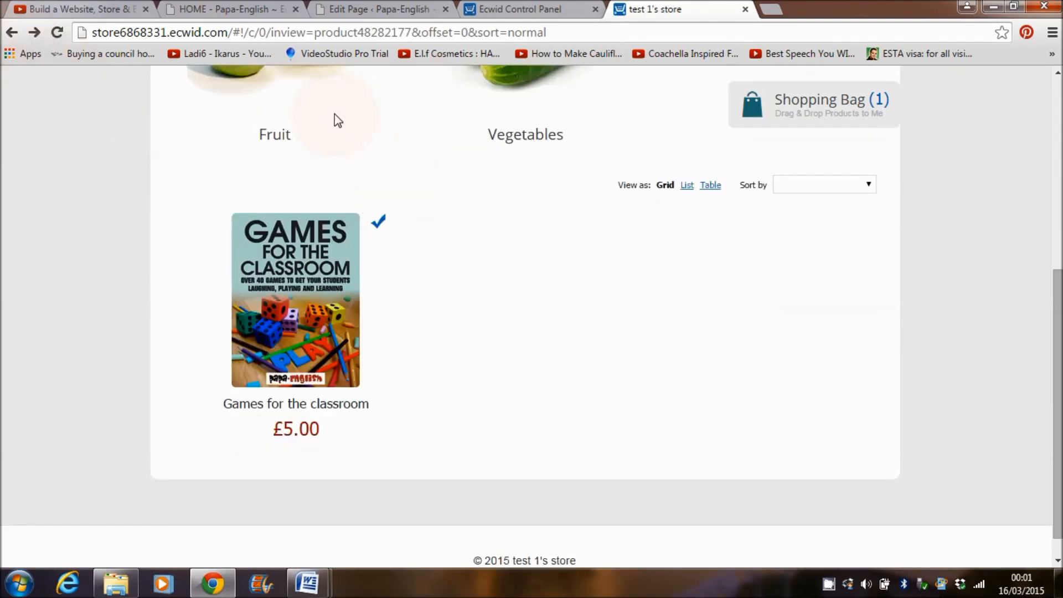
drag(1057, 332, 1057, 141)
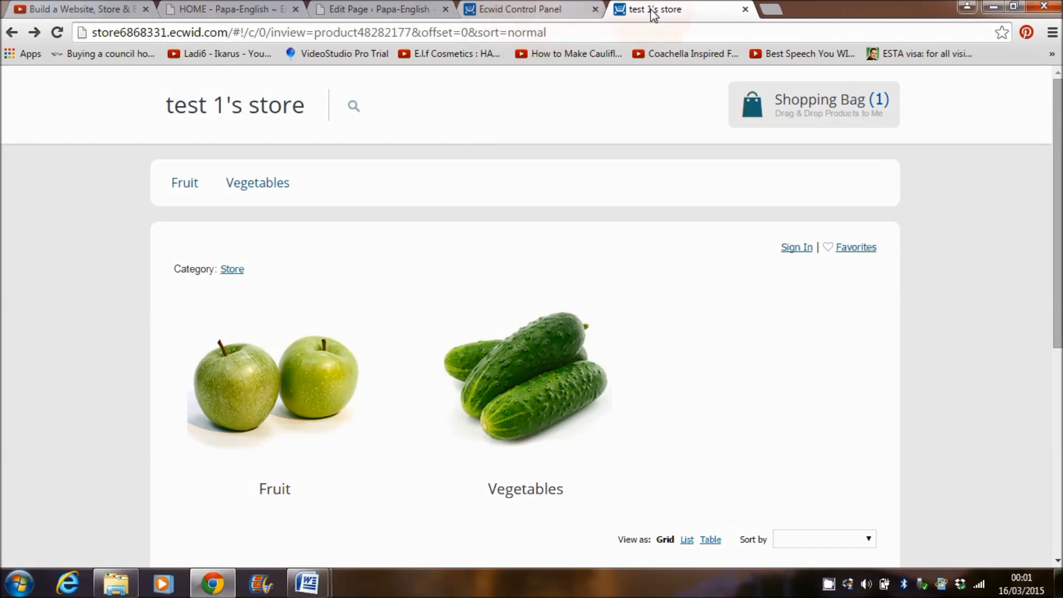
Step: Delete the Fruit and Vegetables categories in the control panel's Catalog
click(553, 10)
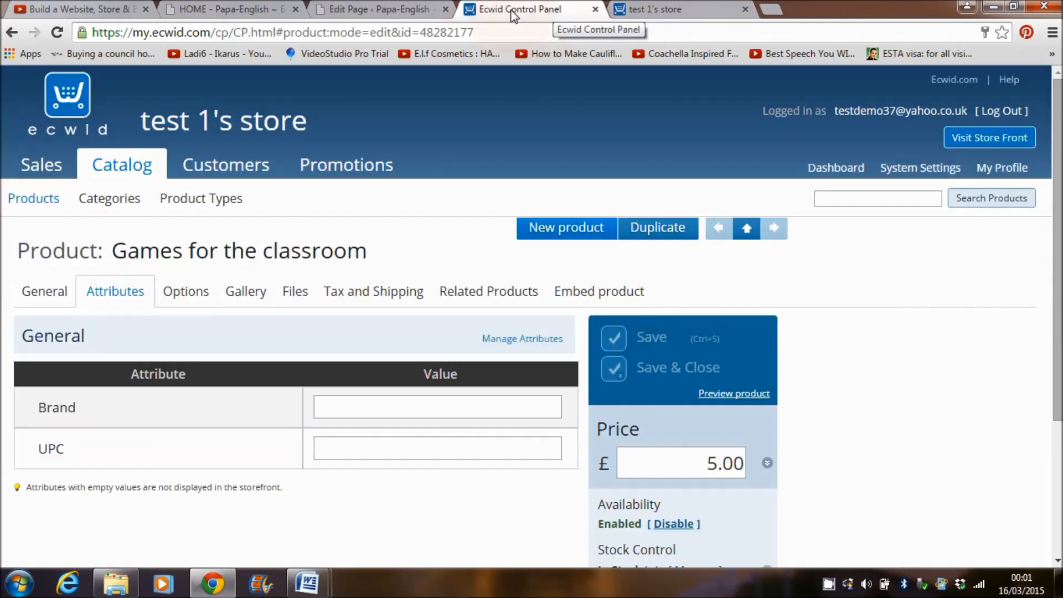
click(113, 205)
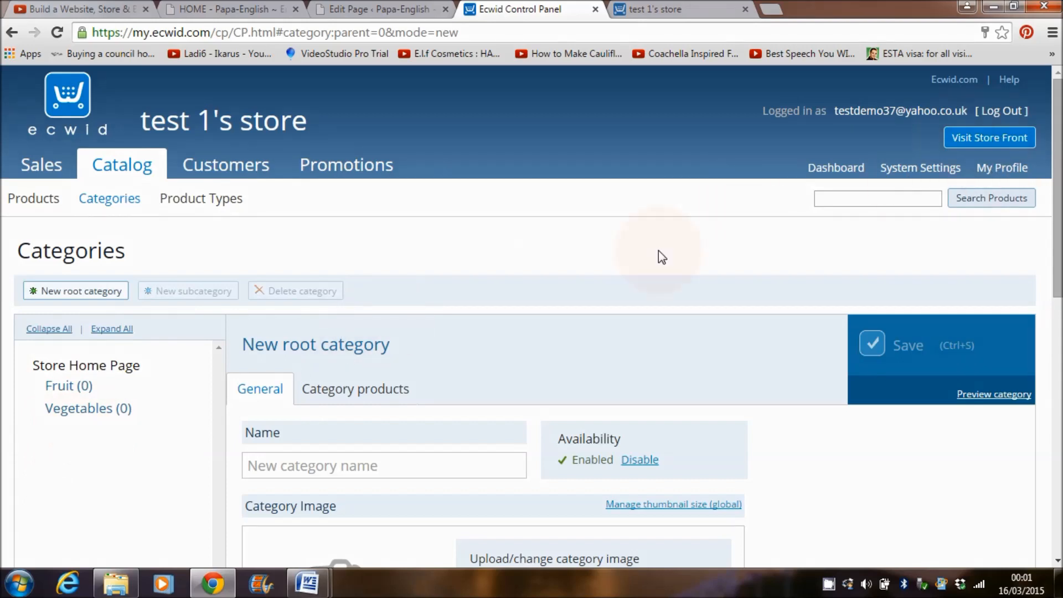
click(83, 386)
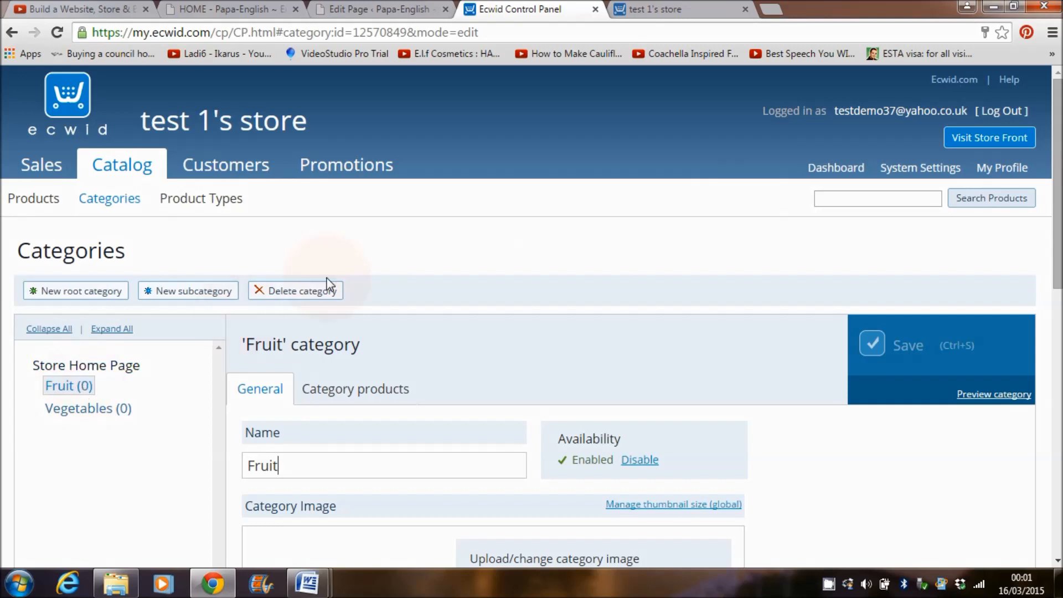
click(302, 292)
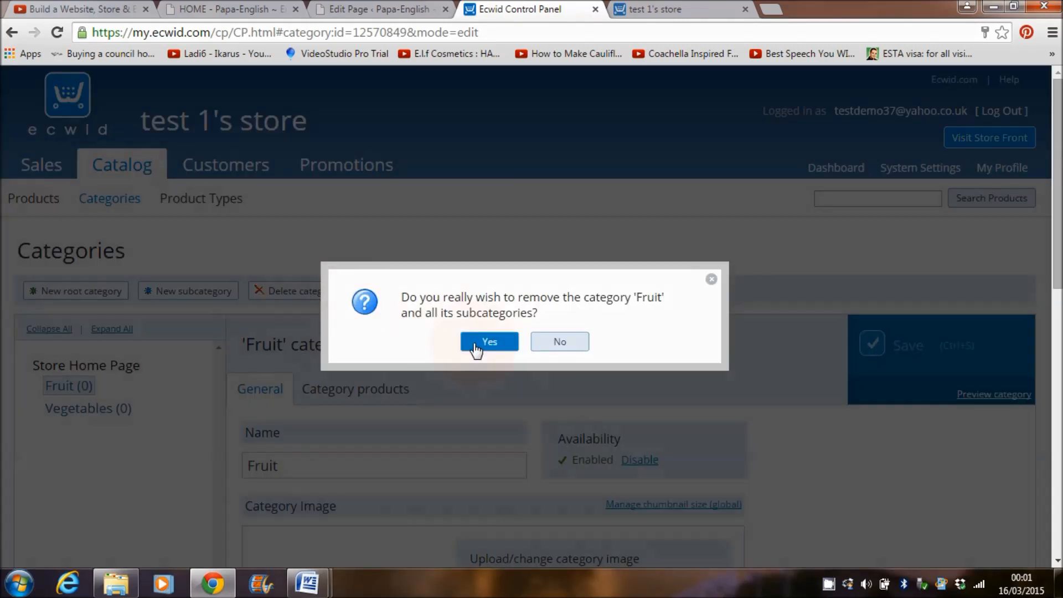
click(474, 348)
click(93, 390)
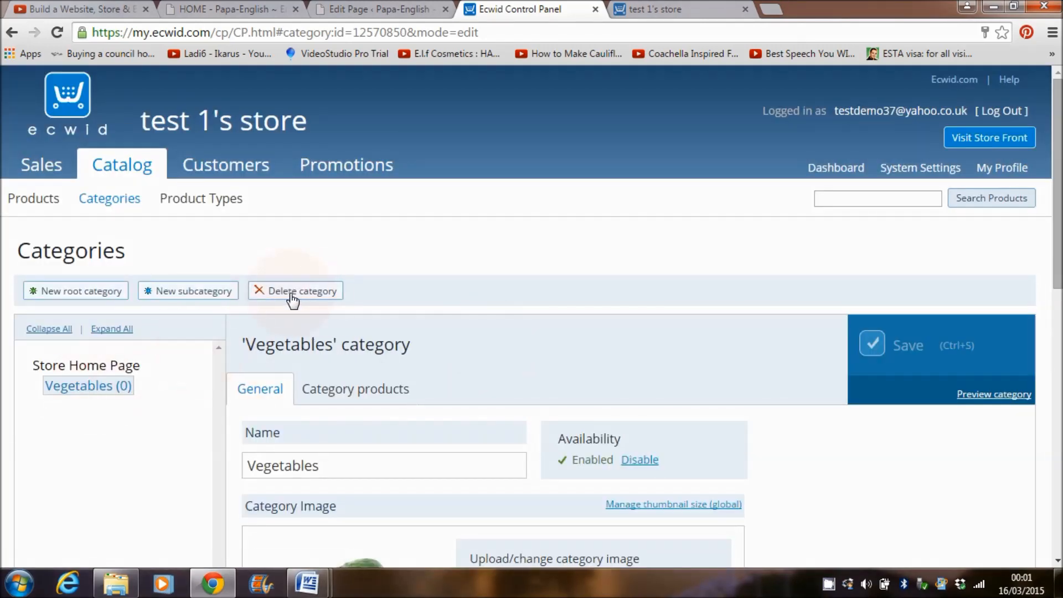
scroll(78, 231, down, 3)
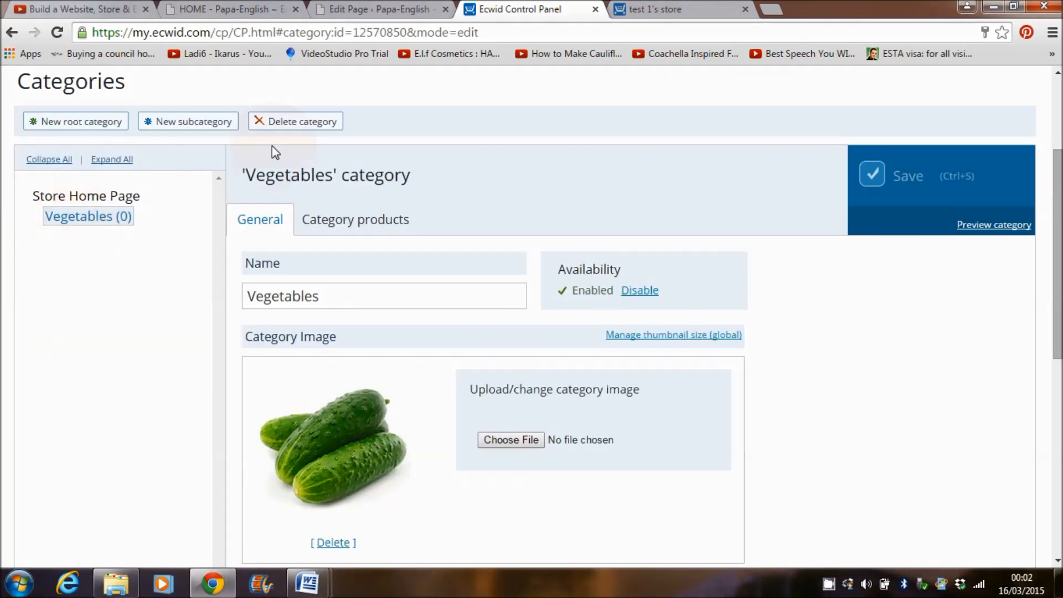
click(273, 123)
click(487, 338)
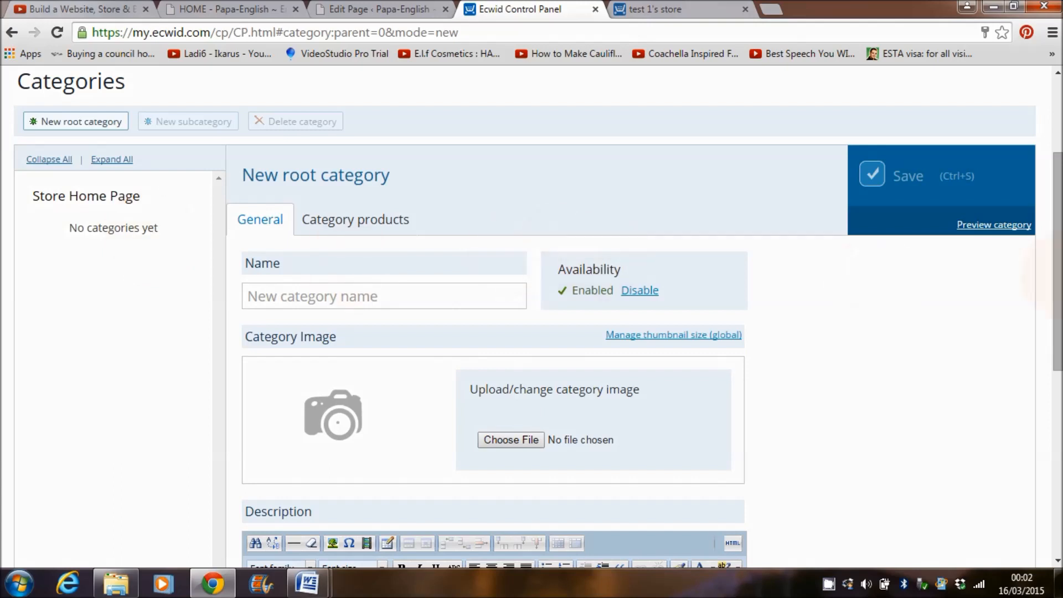
scroll(531, 277, up, 3)
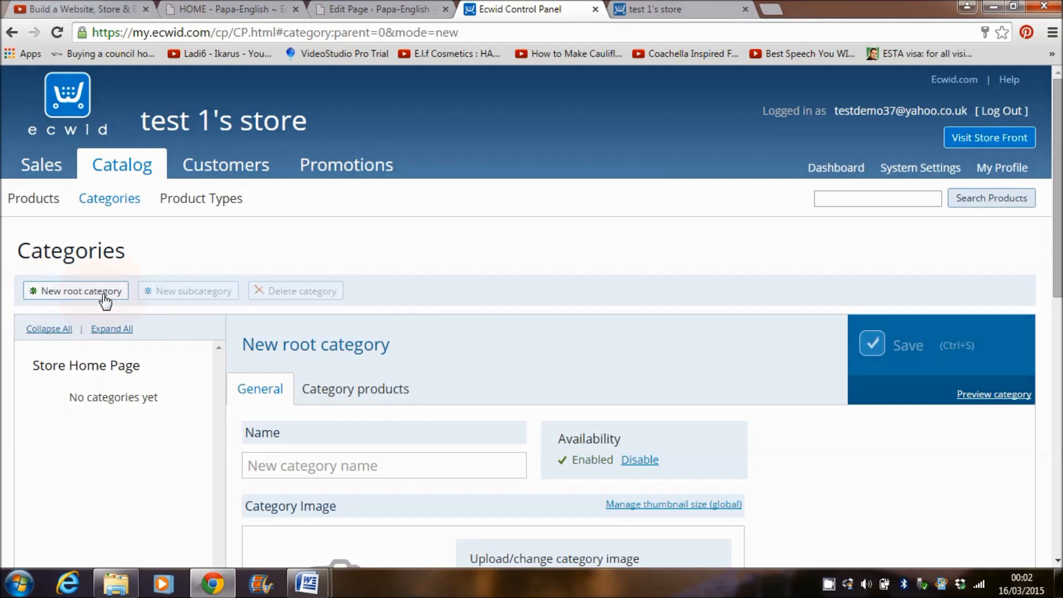
Step: Check the category's products, then go to the Products list, saving changes
click(360, 388)
scroll(421, 355, down, 2)
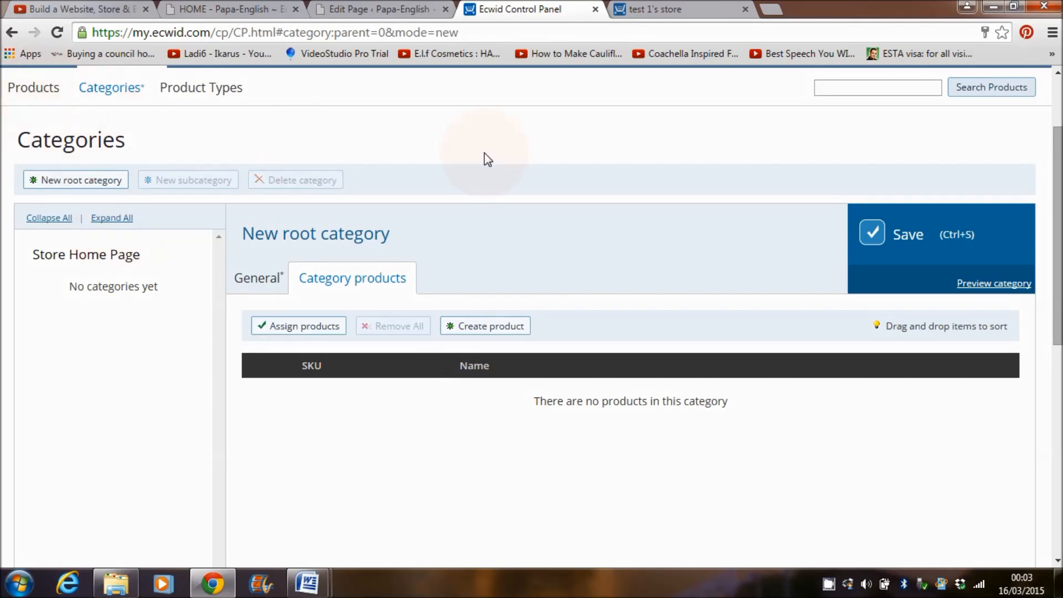
scroll(751, 123, up, 2)
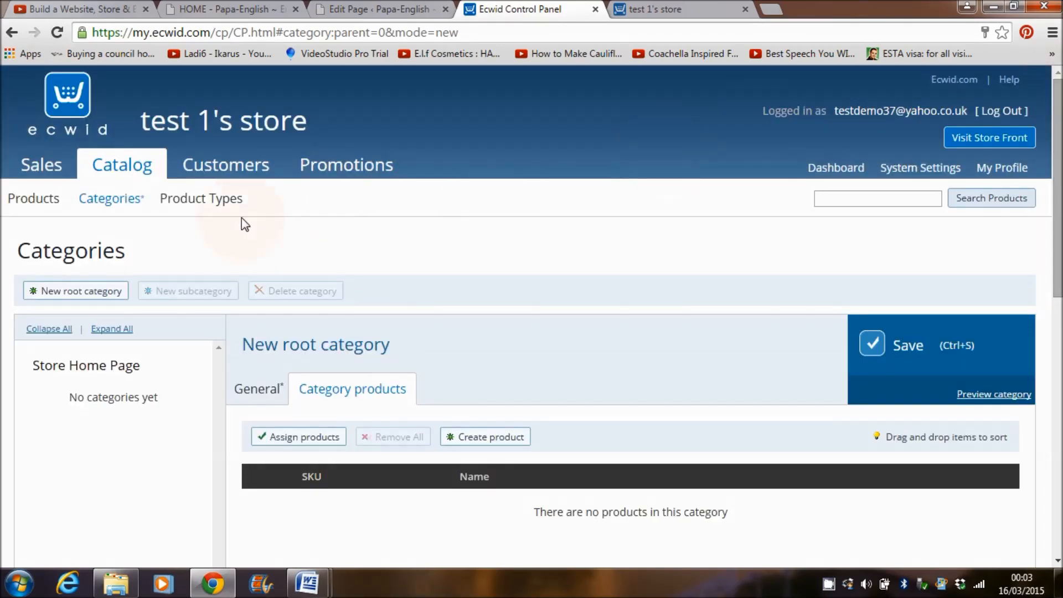
click(27, 205)
click(462, 340)
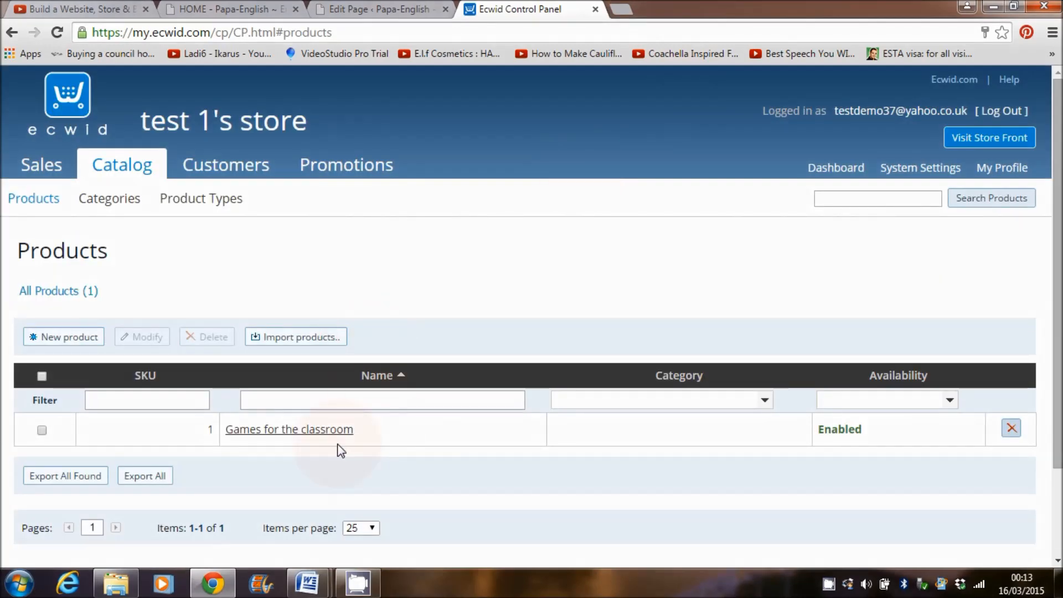
click(990, 138)
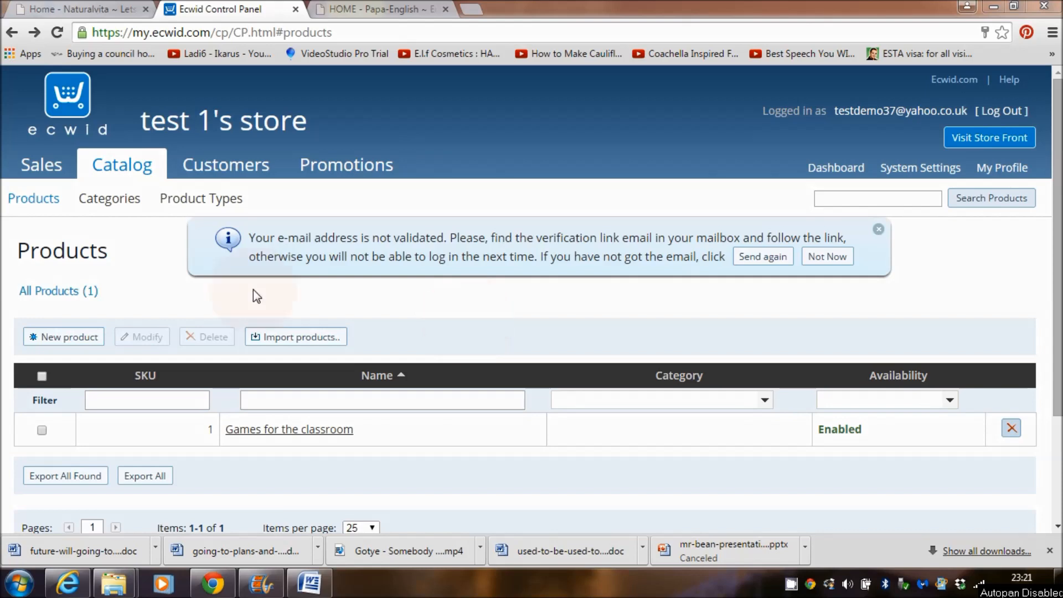
click(60, 338)
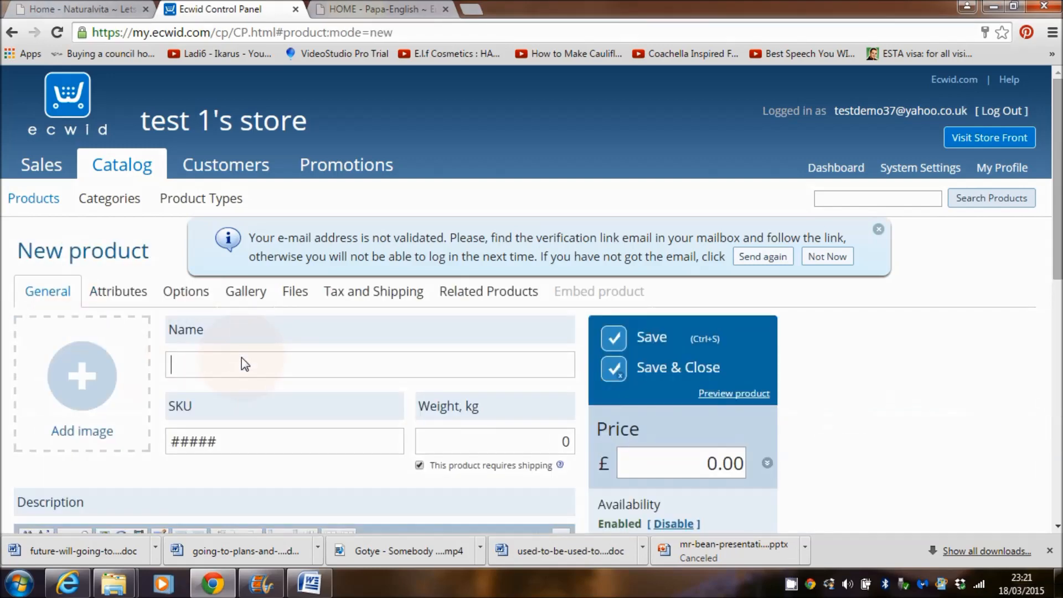
Step: Add the poster image and name the product 'english Lessons in London'
click(101, 376)
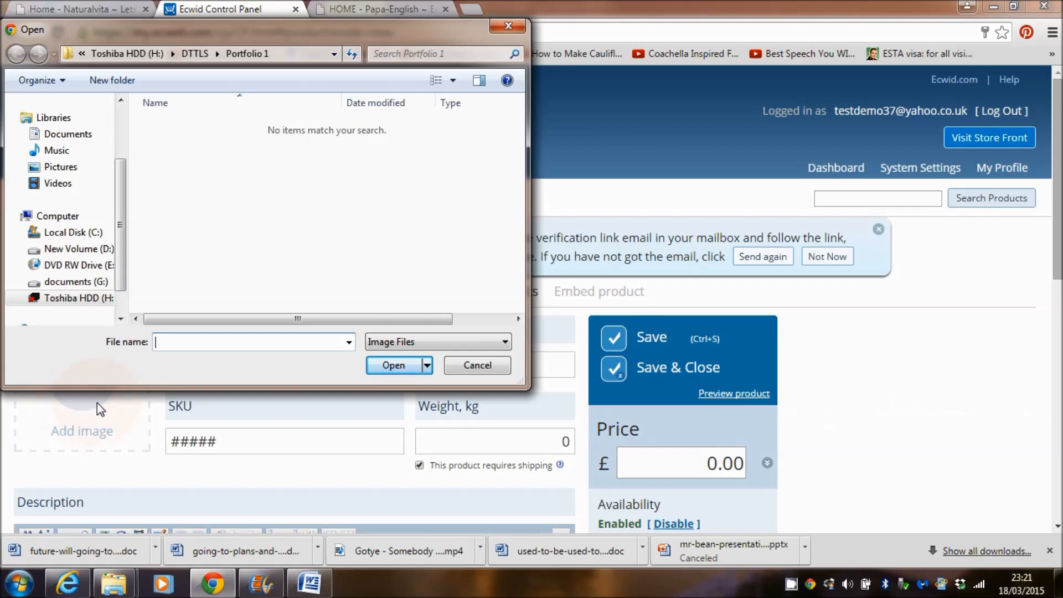
click(94, 303)
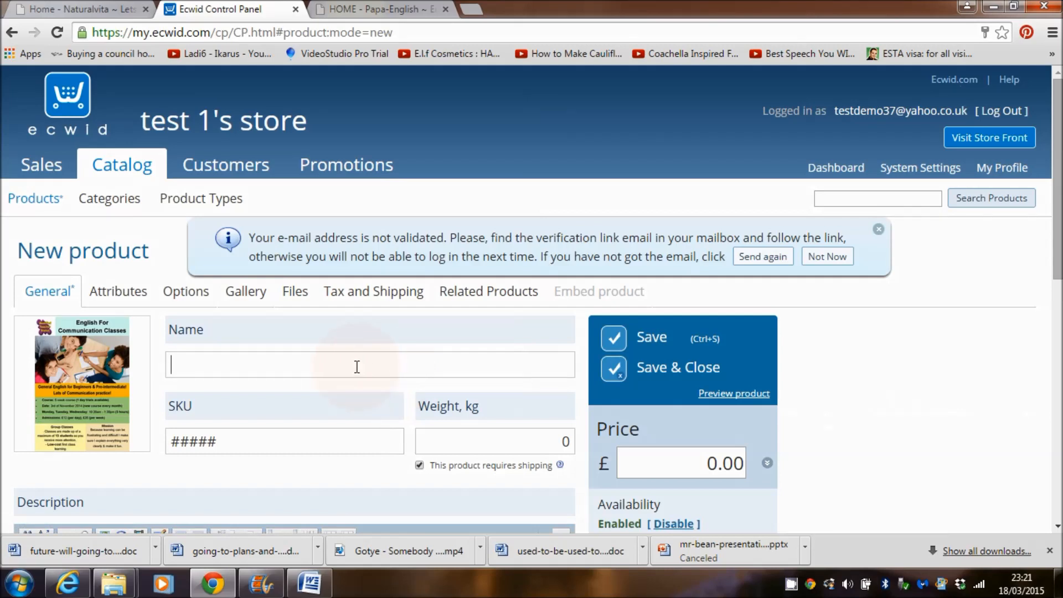
text(english Lessons in London)
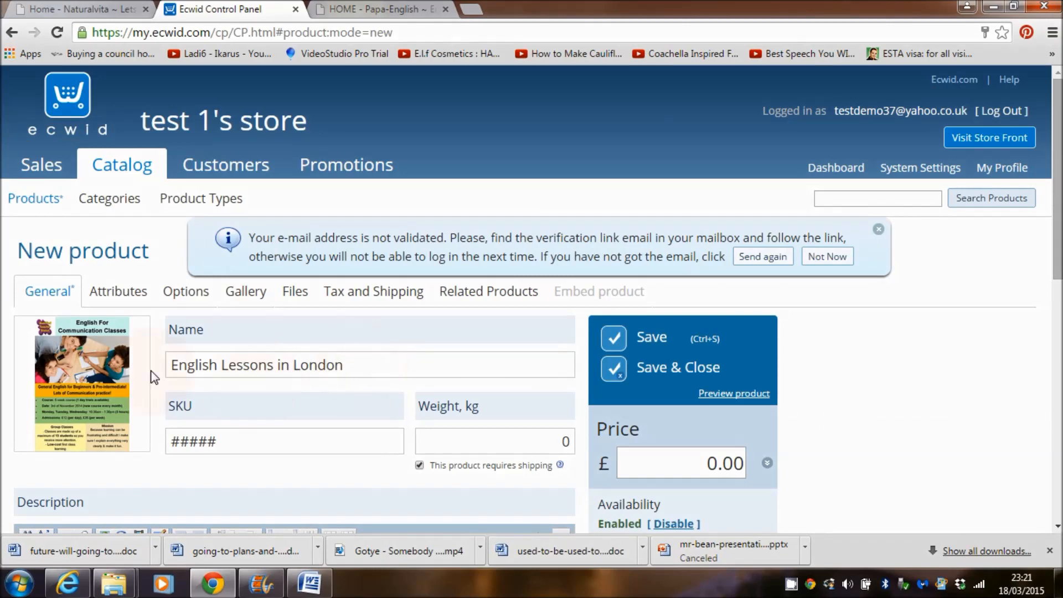
Step: Set the product's SKU to 2 and its price to 12.00
drag(219, 441, 161, 435)
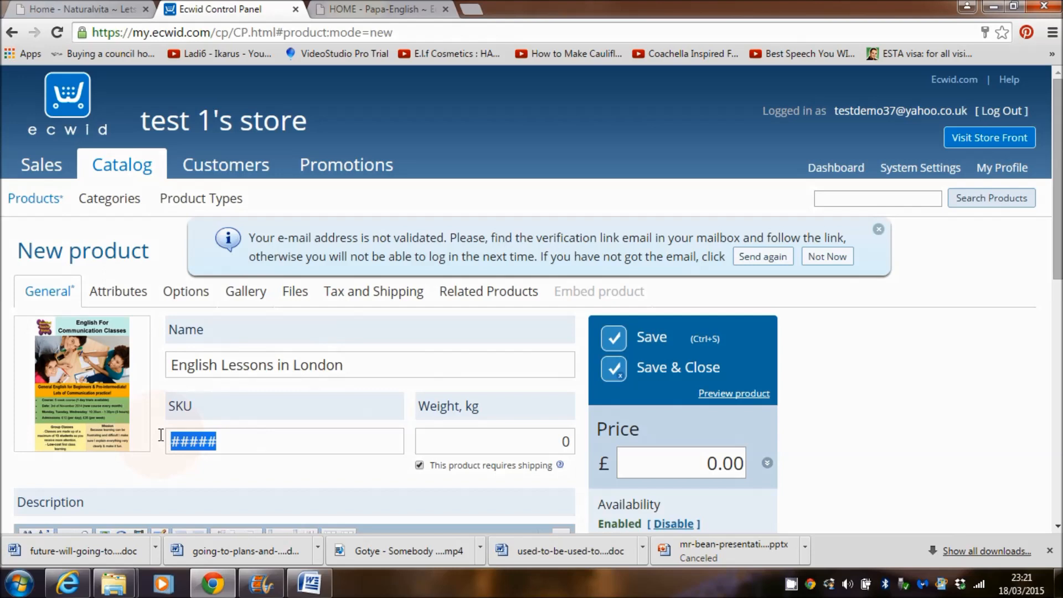
key(BackSpace)
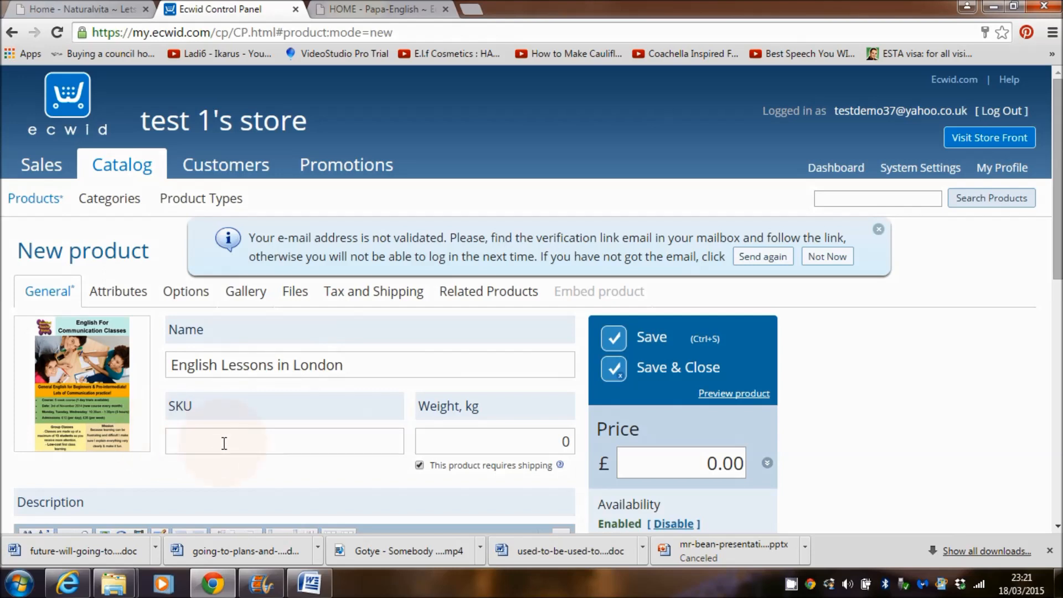
text(2)
drag(1060, 237, 1061, 281)
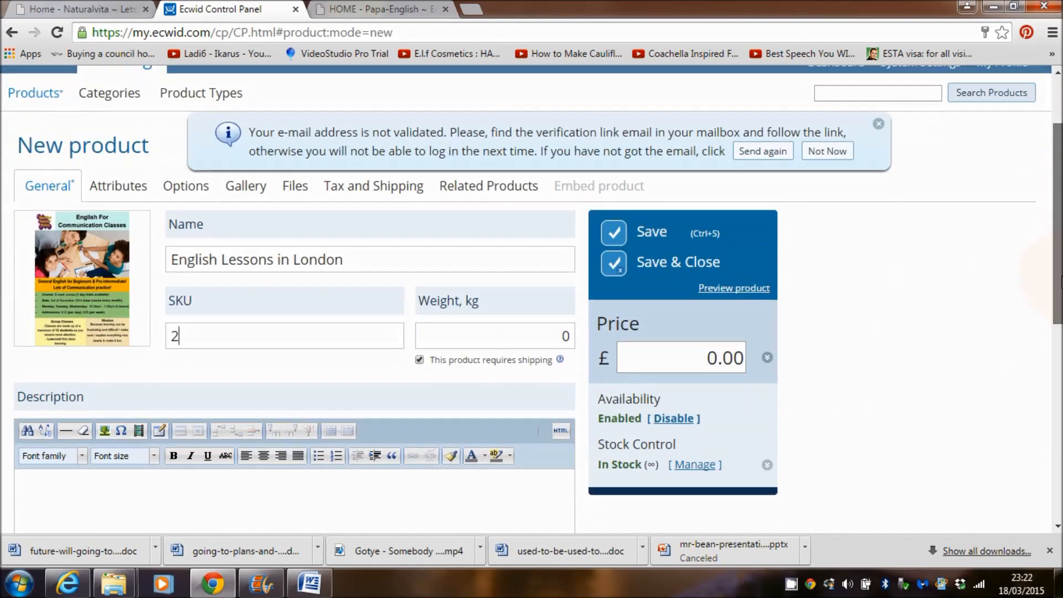
click(717, 353)
key(BackSpace)
text(12)
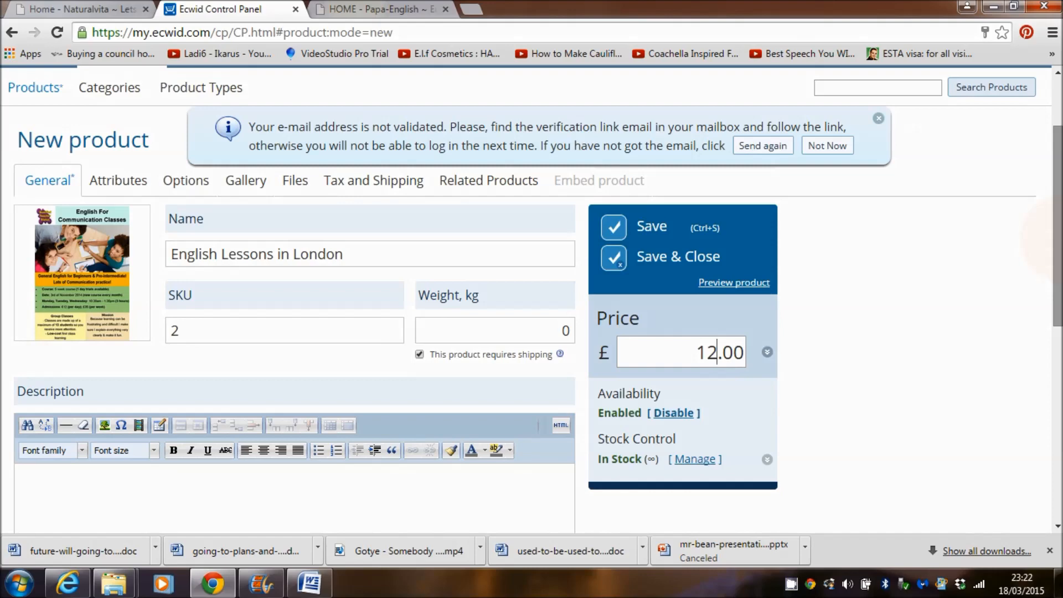
drag(1057, 239, 1058, 308)
click(475, 368)
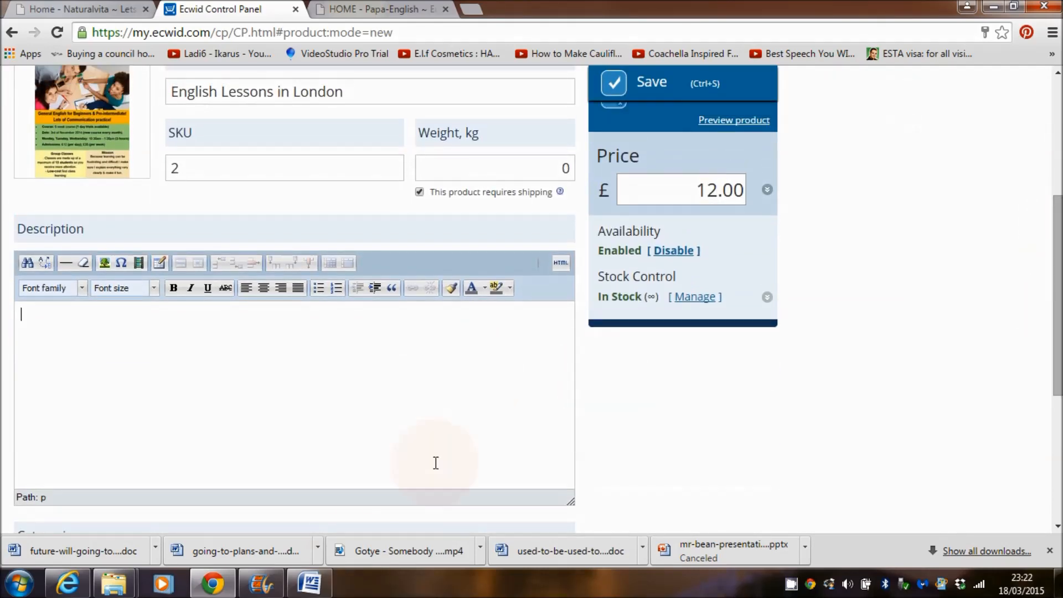
Step: Copy the ABOUT and PRICES text from the Word document
click(303, 592)
drag(138, 413, 382, 466)
right_click(261, 275)
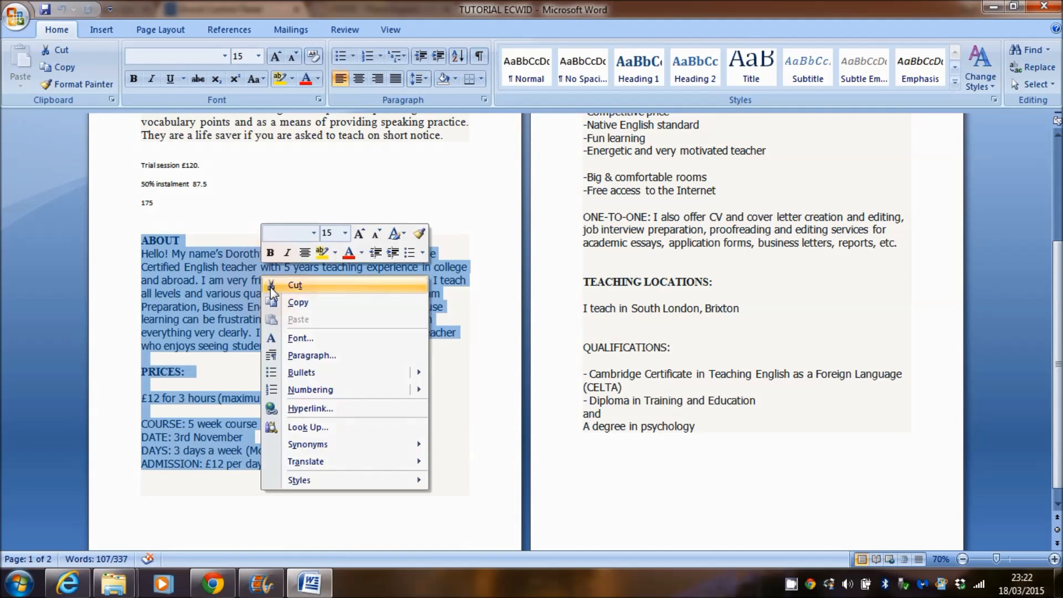
click(283, 304)
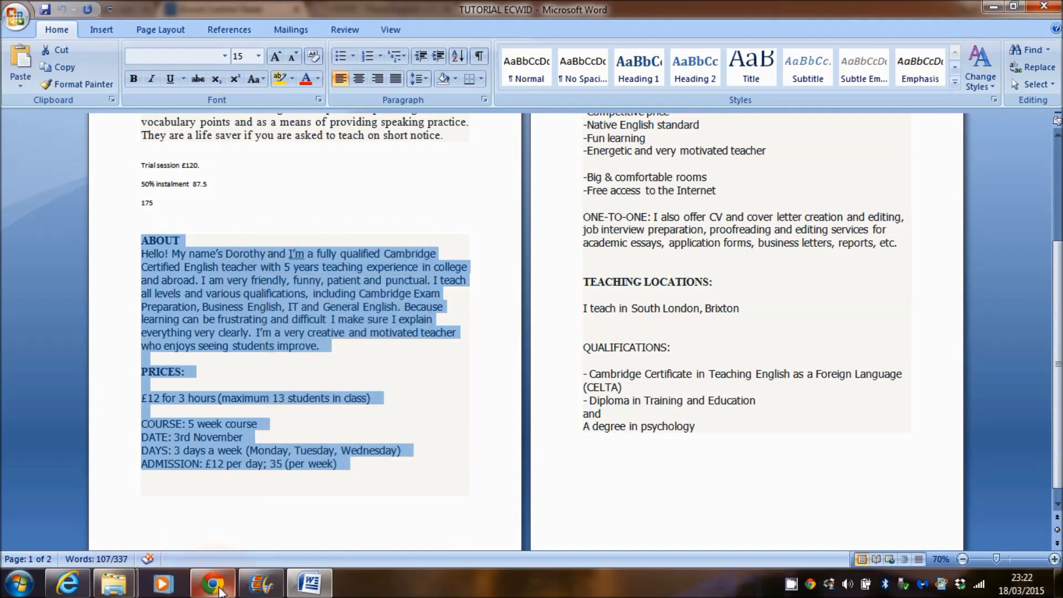
click(217, 590)
Step: Paste the ABOUT and PRICES text into the English Lessons in London description
click(191, 346)
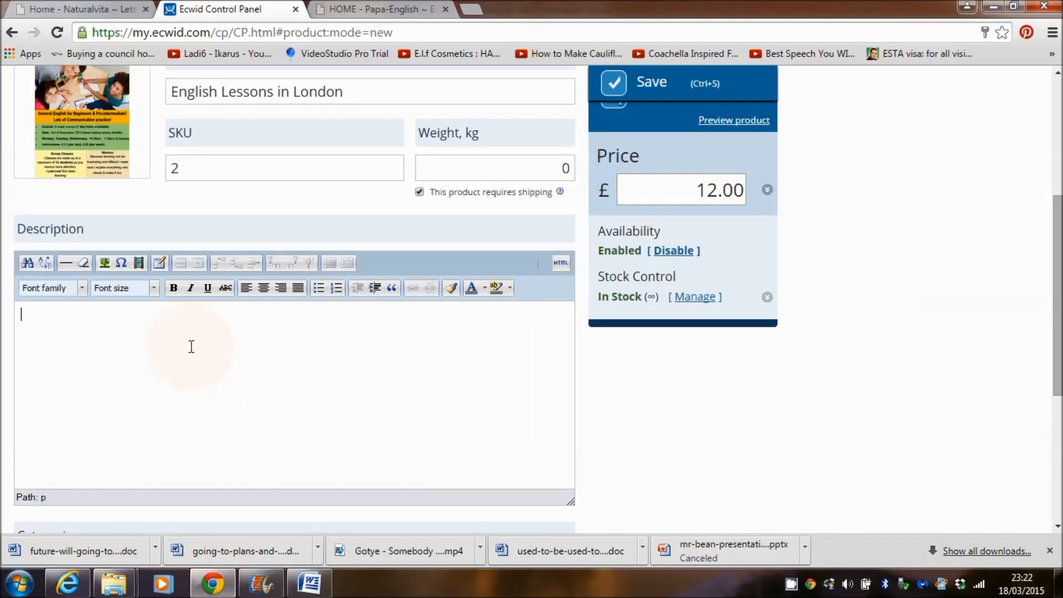
key(ctrl+v)
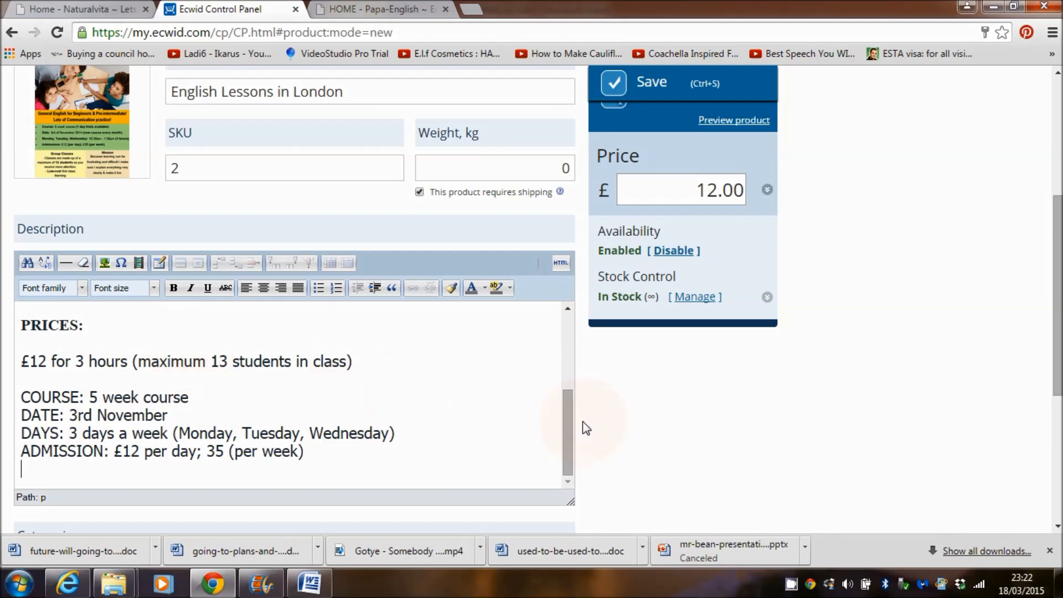
drag(567, 421, 578, 324)
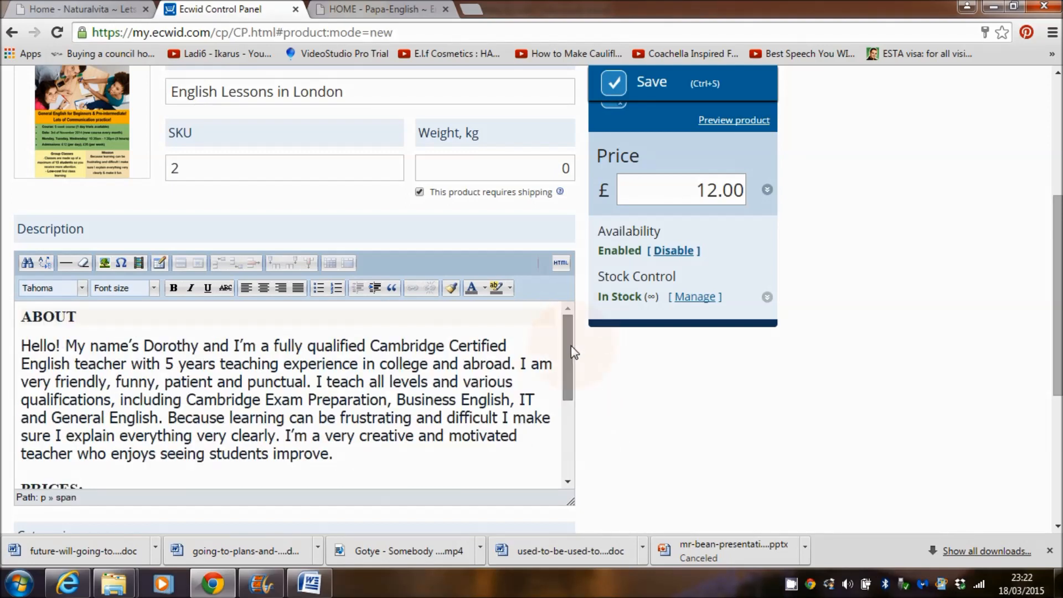
drag(570, 352, 576, 328)
drag(1059, 258, 1059, 160)
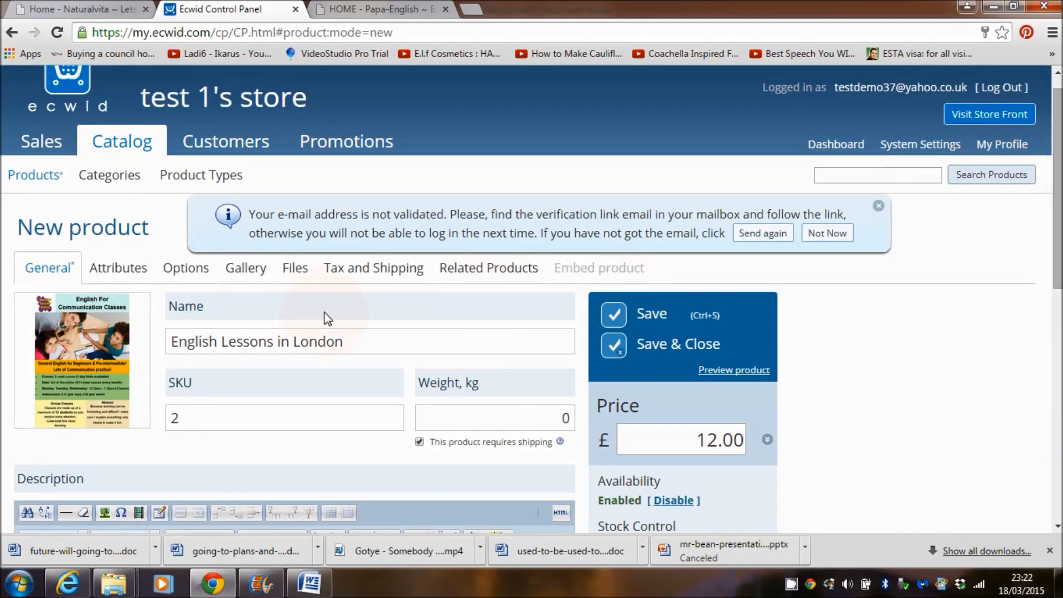
Step: Glance at the Gallery and General tabs, then show the empty Options section
click(243, 272)
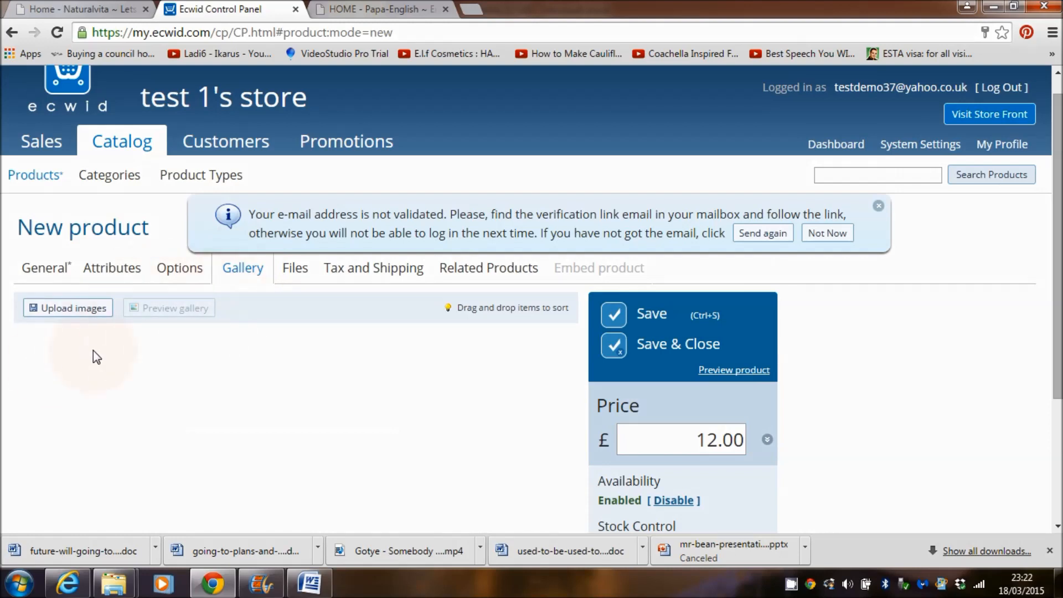
click(41, 271)
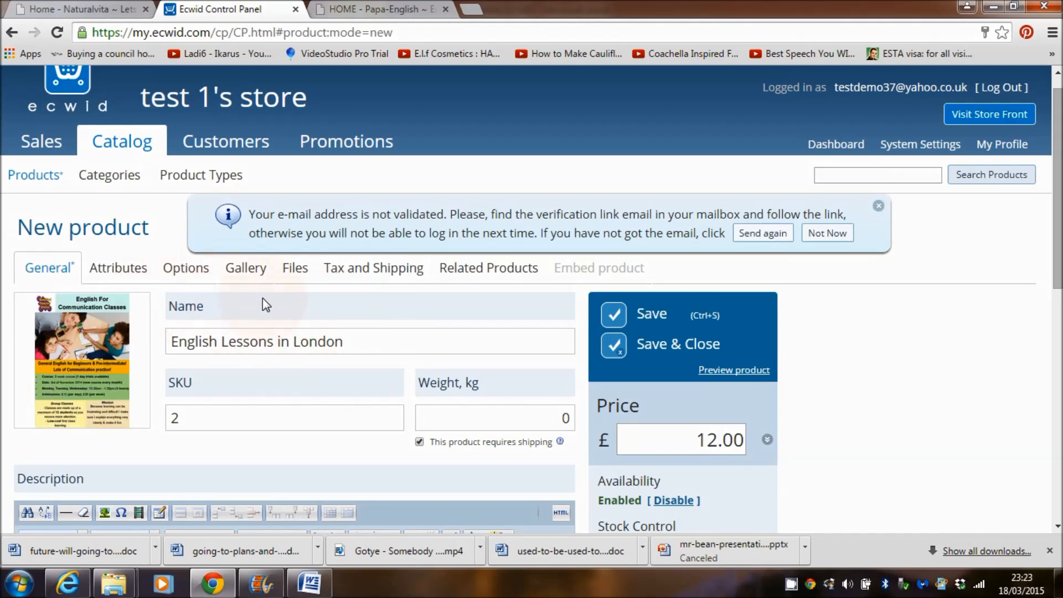
mouse_move(25, 412)
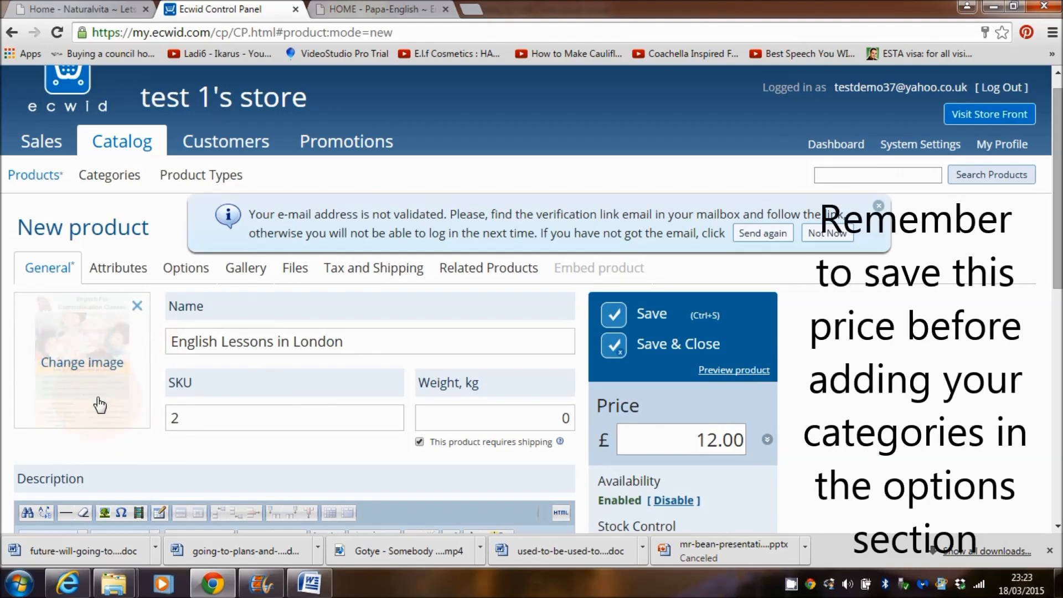
click(188, 271)
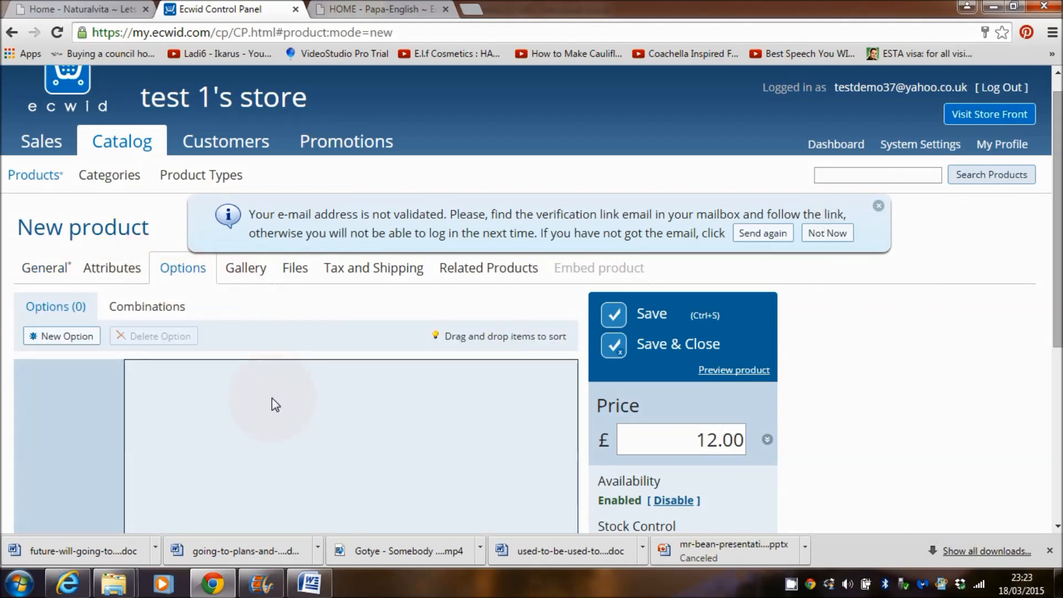
Step: Add option English Classes in London, set base price 0, and add '1 day trial session' at +£12.00
click(65, 338)
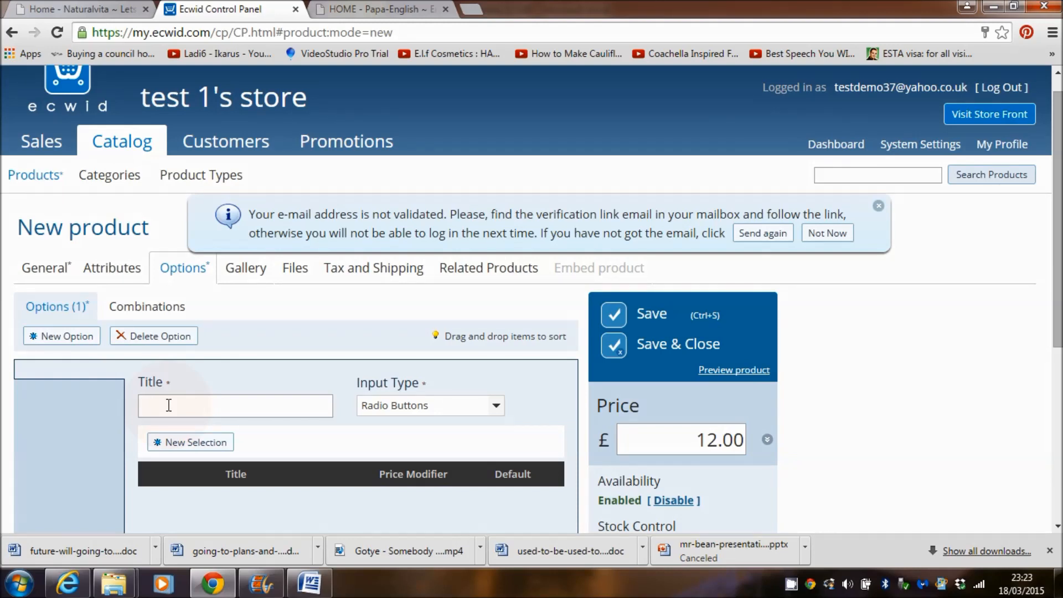
key(ctrl+v)
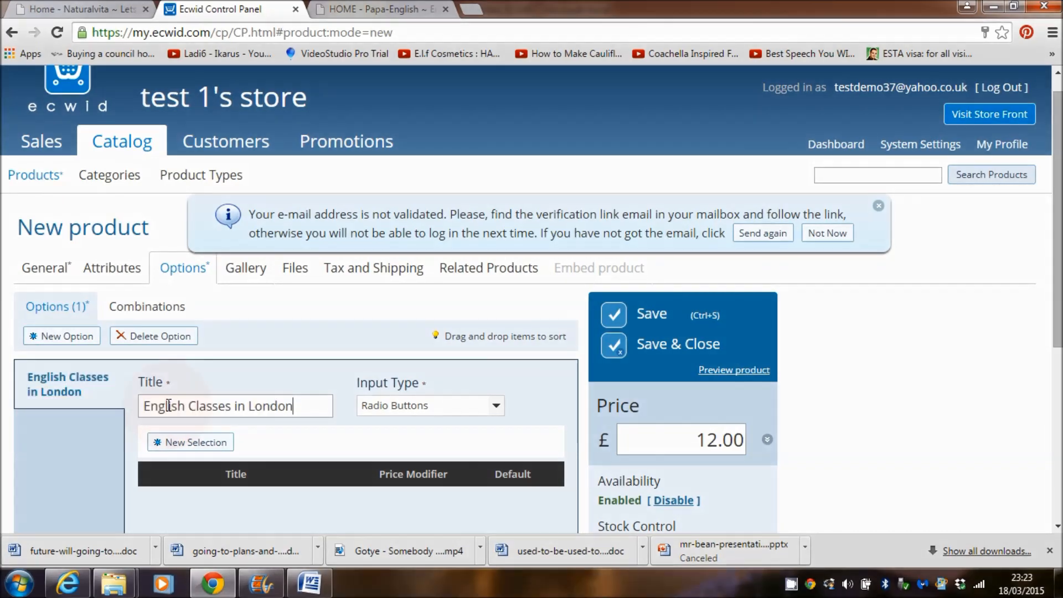
drag(1058, 212, 1058, 277)
click(716, 321)
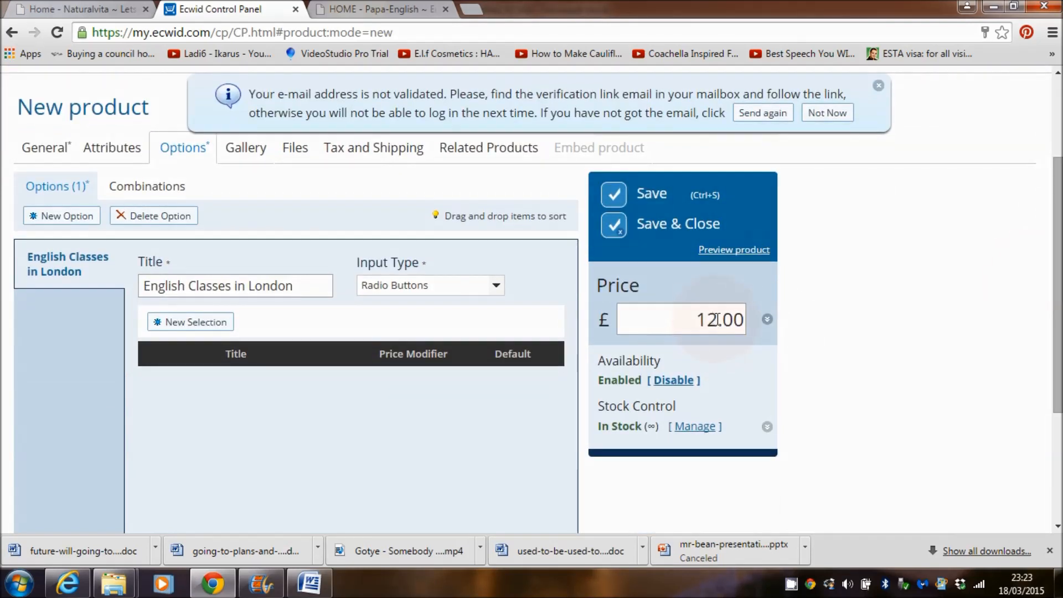
key(BackSpace)
key(BackSpace)
text(0)
click(187, 327)
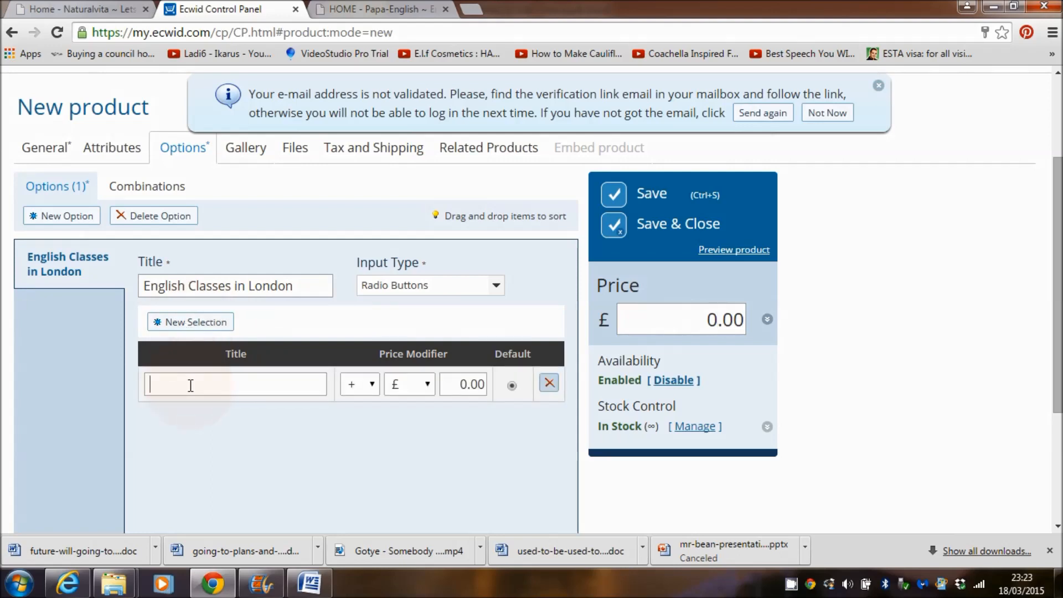
text(1 day trial session)
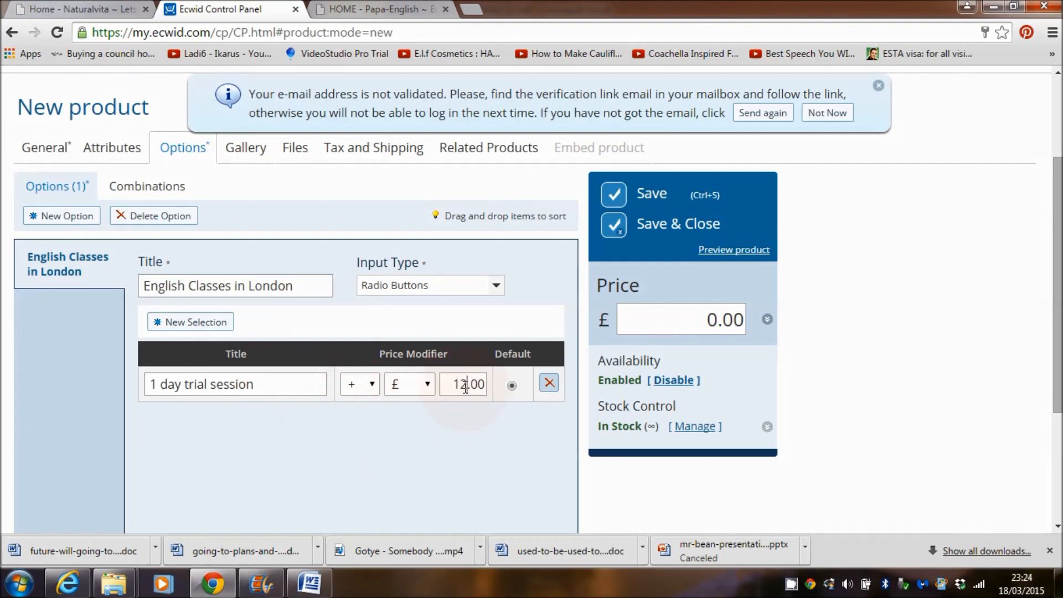
click(465, 386)
Step: Add the second choice, the 50% installment course, with a +£87.50 price modifier
click(193, 327)
click(199, 415)
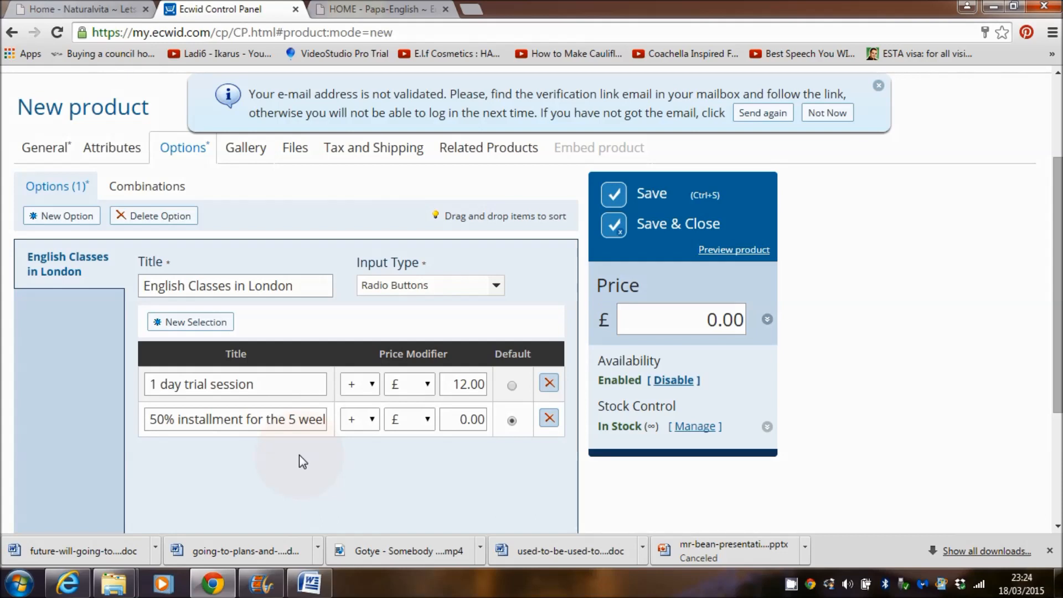
click(304, 428)
key(Right)
key(Right)
key(Right)
key(Right)
key(Right)
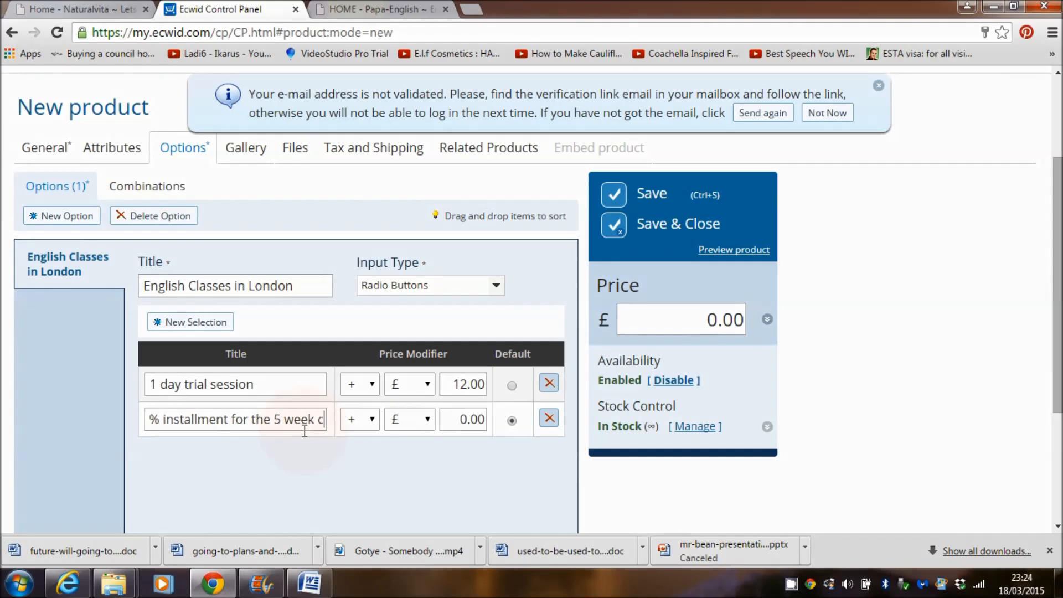
text(course)
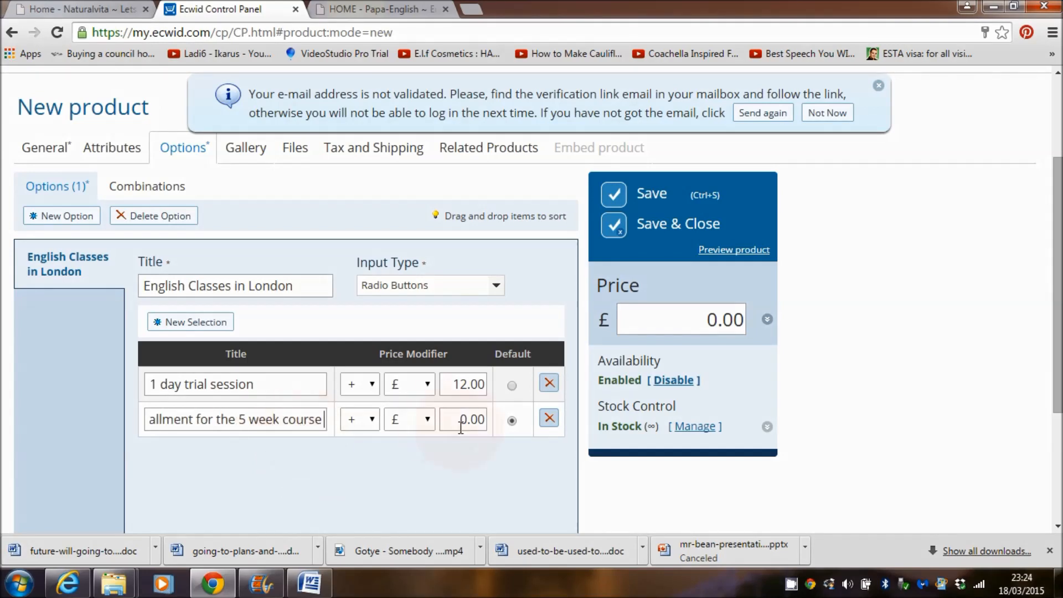
click(466, 419)
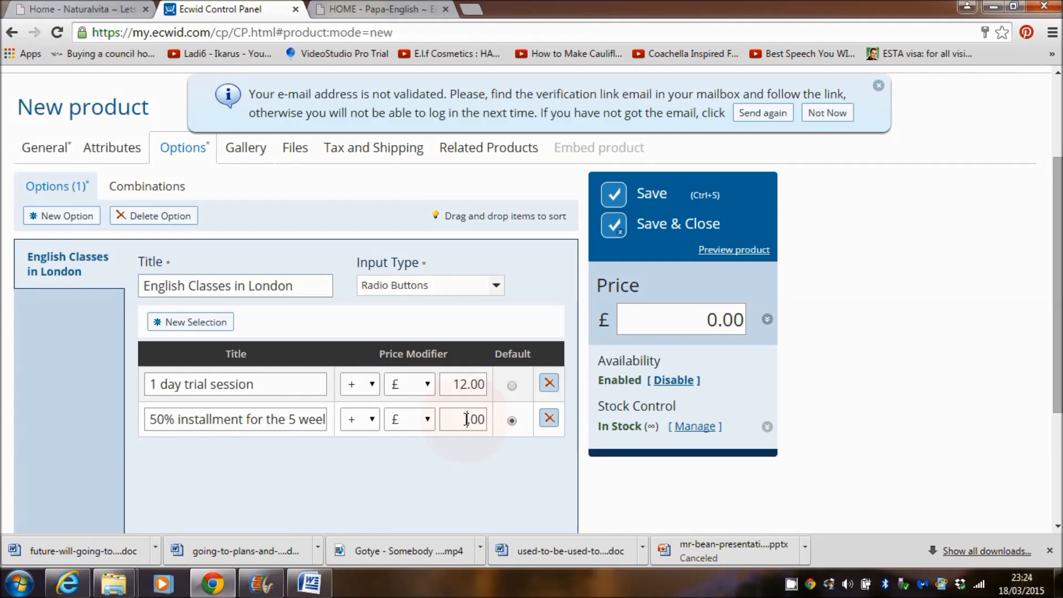
text(87)
click(478, 420)
key(BackSpace)
text(25)
key(BackSpace)
key(BackSpace)
text(5)
Step: Add the full course fee choice at +£175.00 and save the product
click(197, 323)
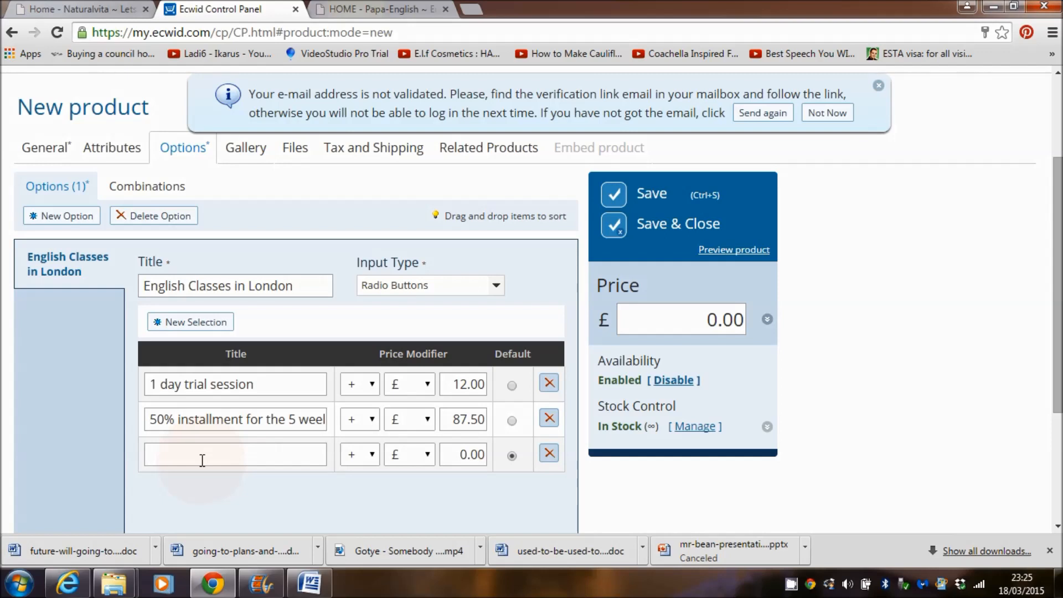
key(ctrl+v)
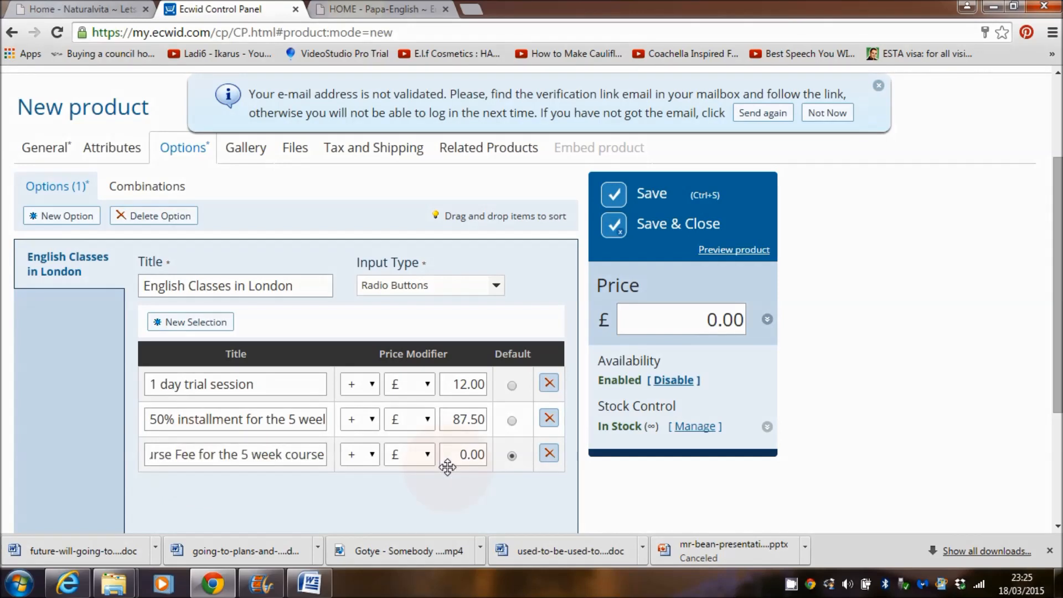
click(464, 455)
text(175)
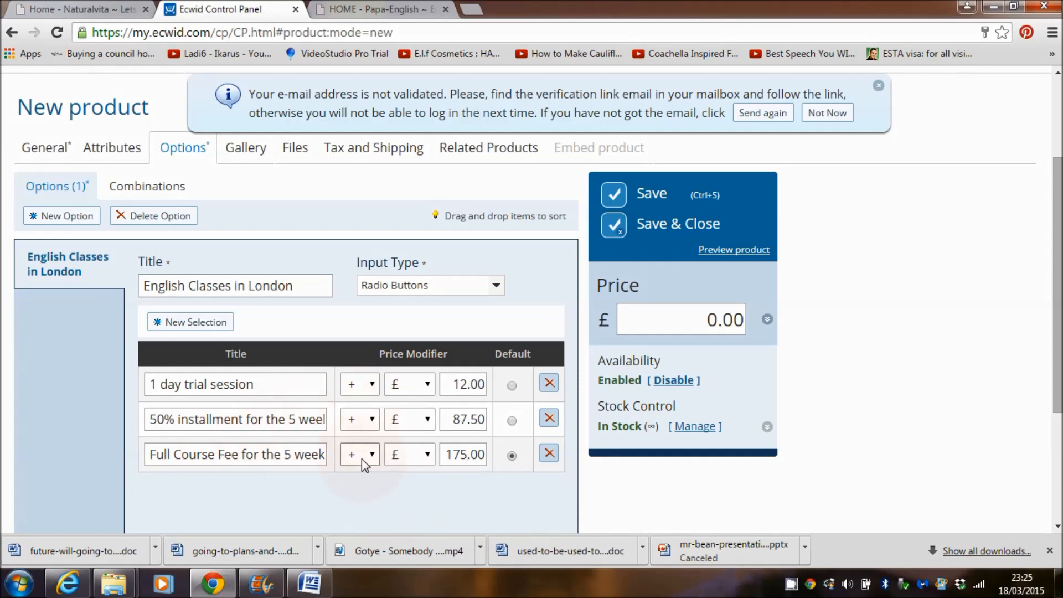
key(ctrl+s)
scroll(470, 414, down, 3)
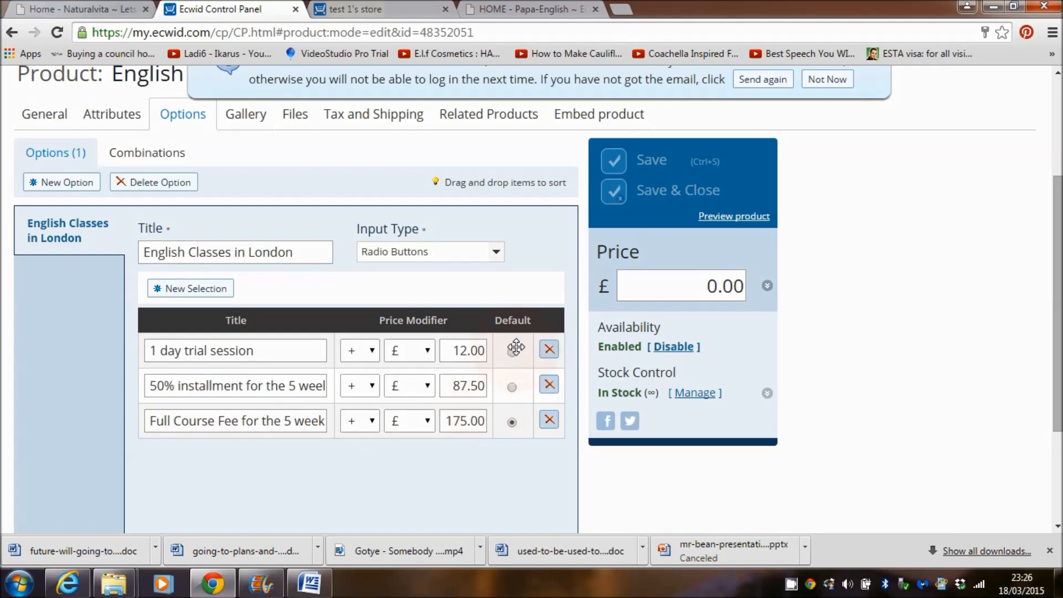
Step: Change the English Classes in London option's input type to Drop-down List and save the product
click(496, 254)
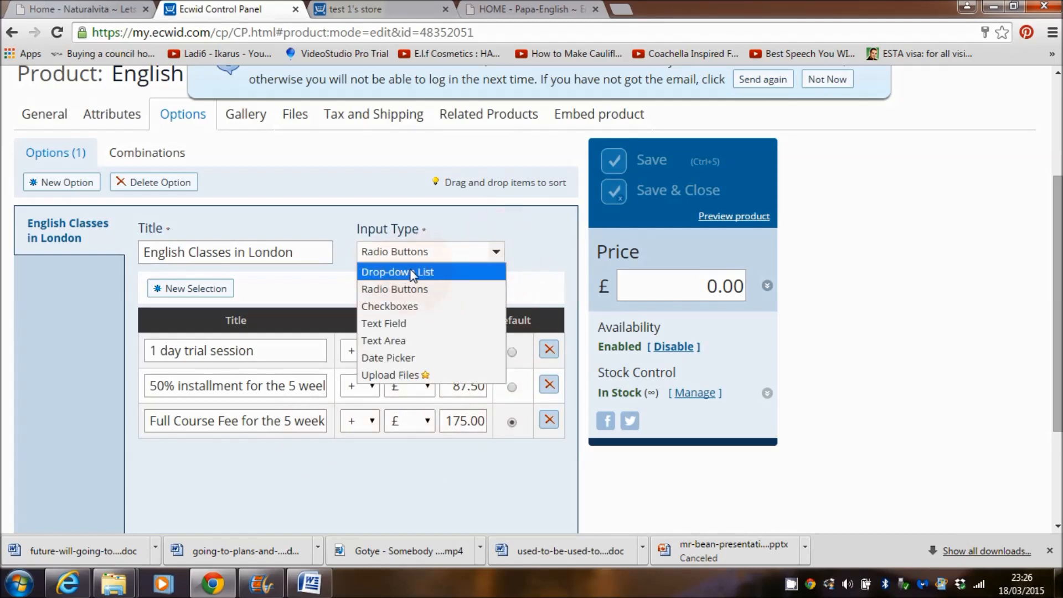
click(435, 272)
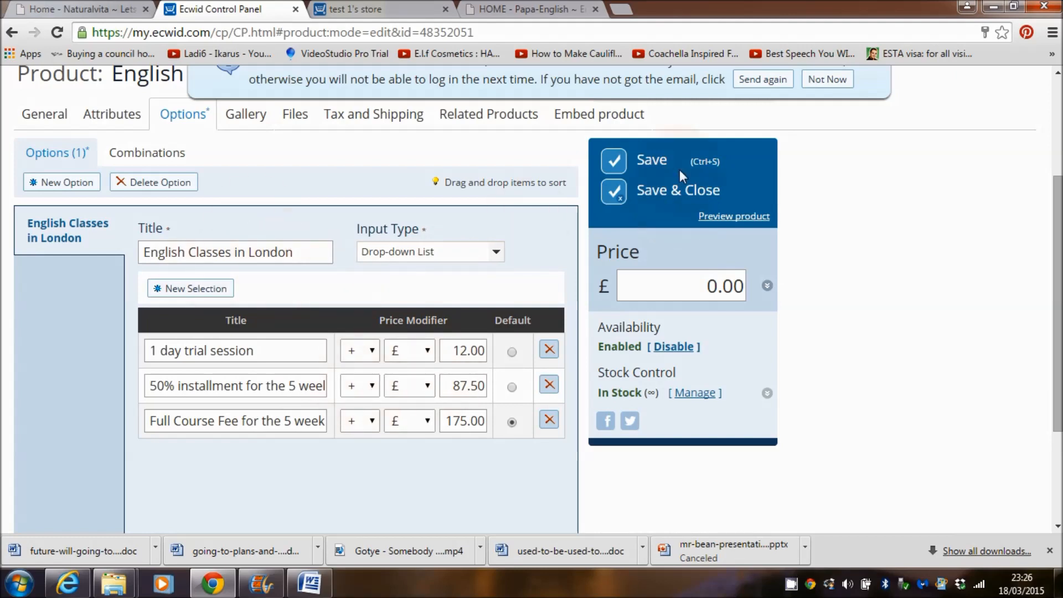
click(659, 165)
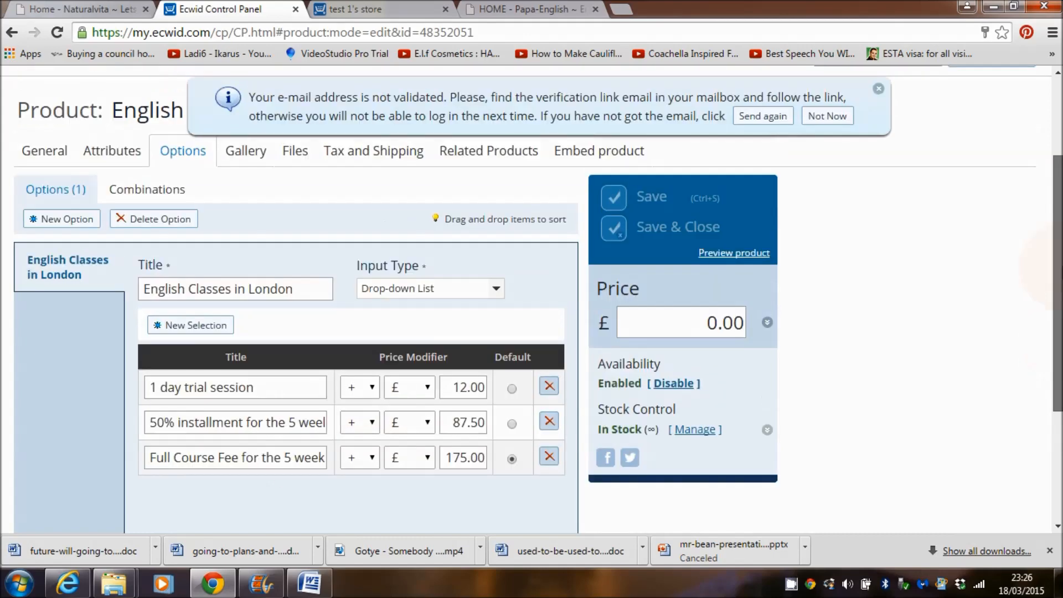
scroll(690, 257, up, 4)
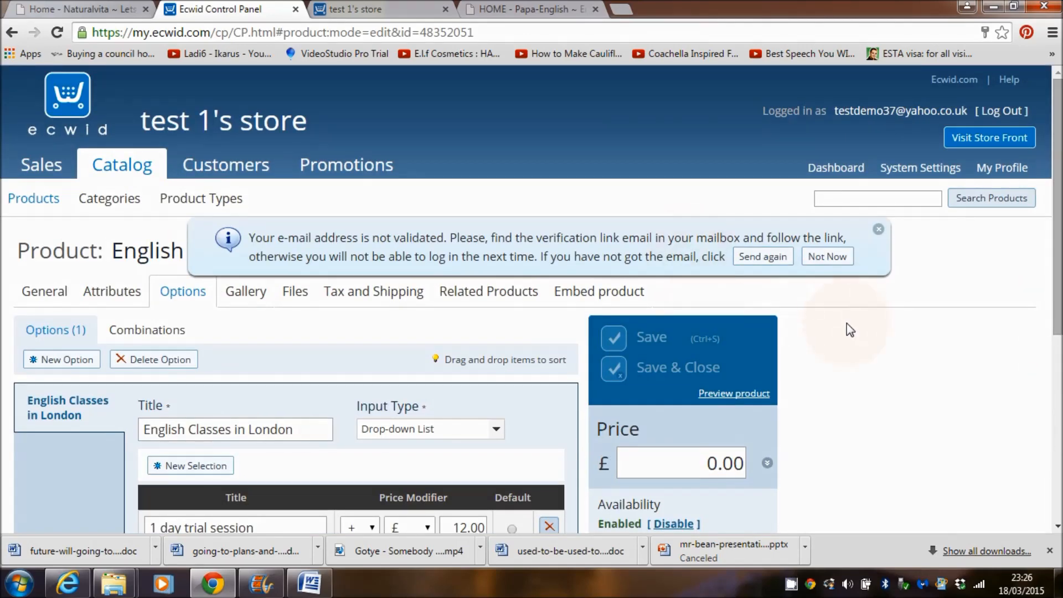
Step: Open the English Lessons in London page on the live storefront and pick the 1 day trial session
click(1012, 149)
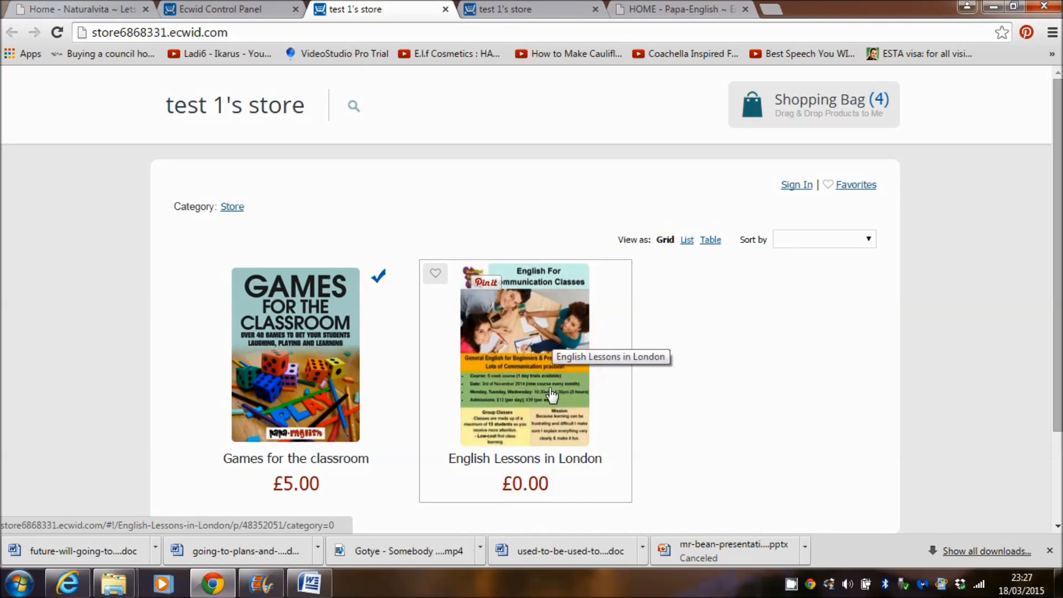
click(519, 368)
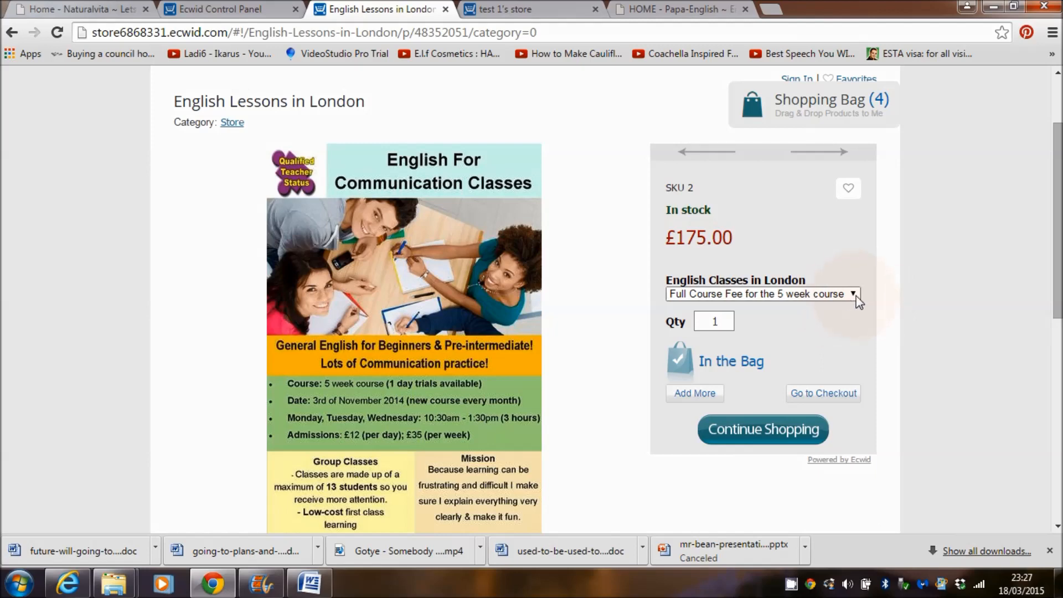
click(856, 295)
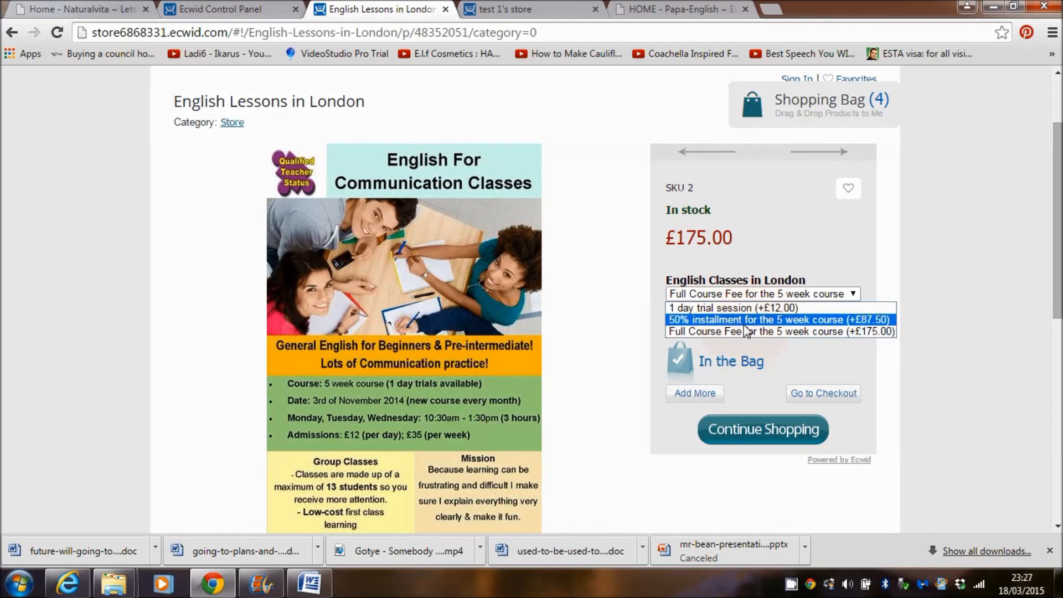
click(739, 308)
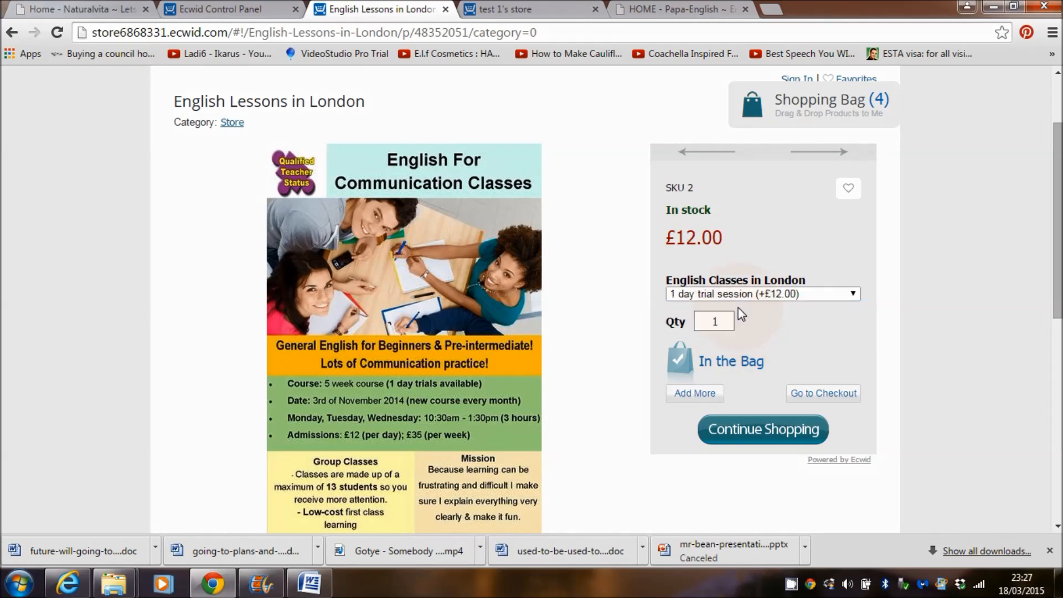
drag(1061, 201, 1062, 238)
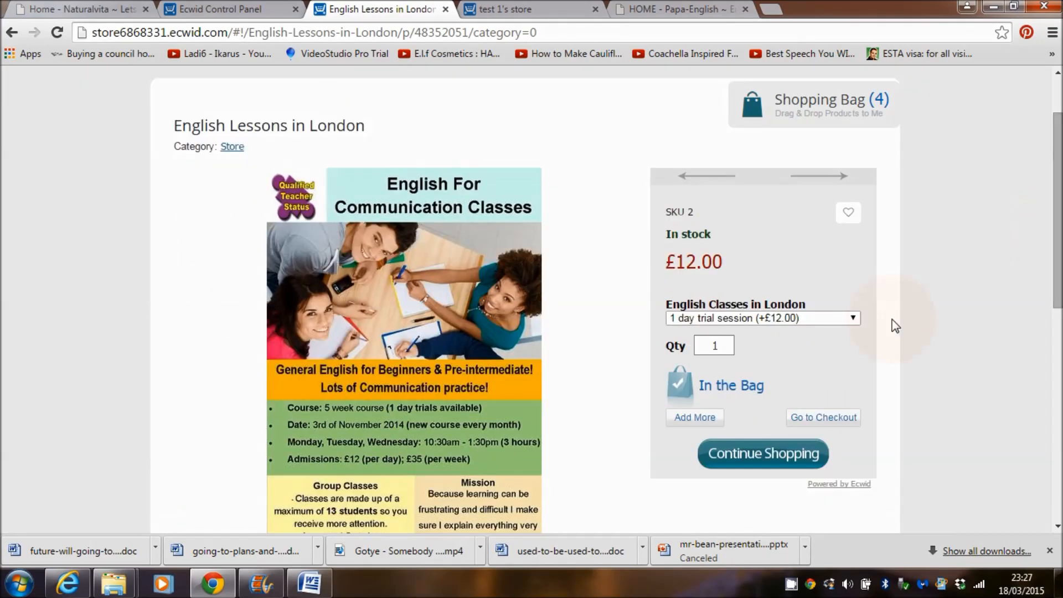
Step: Try the 50% installment and full course fee choices in the course drop-down
click(860, 320)
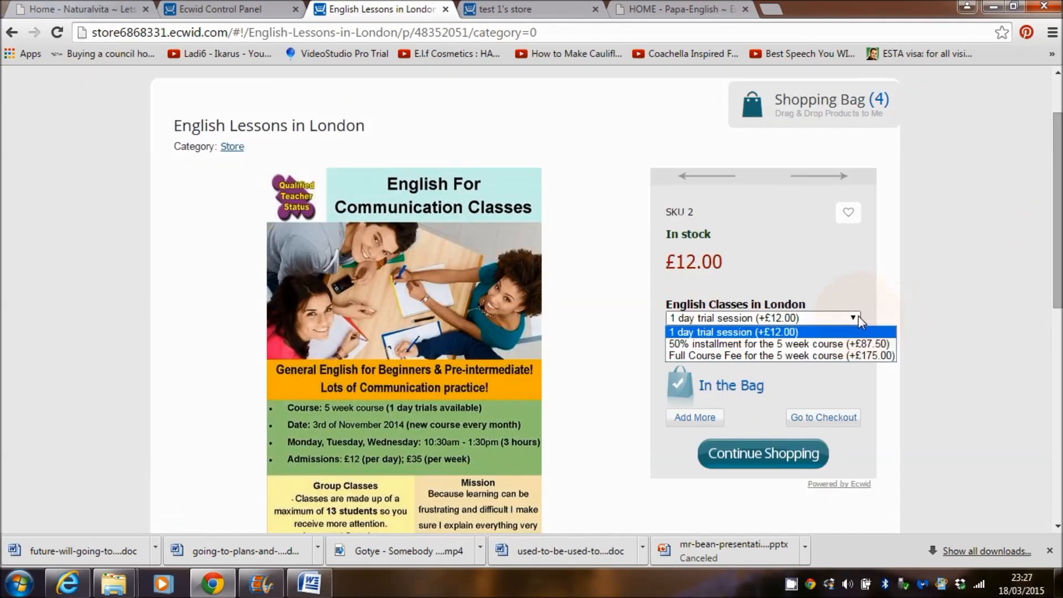
click(796, 342)
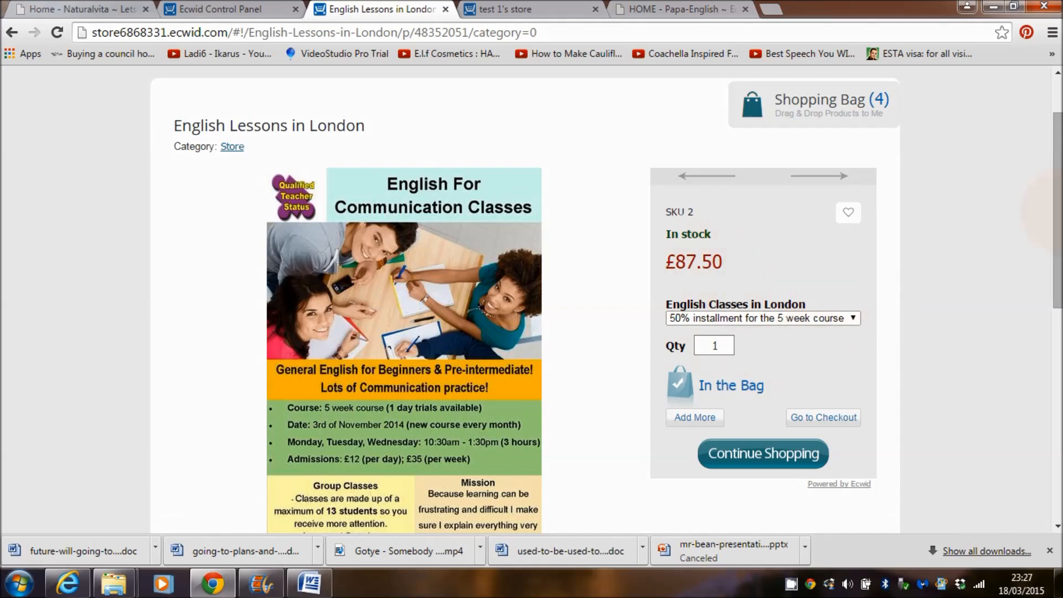
mouse_move(1061, 212)
mouse_down()
mouse_move(1061, 324)
mouse_move(1061, 222)
mouse_up()
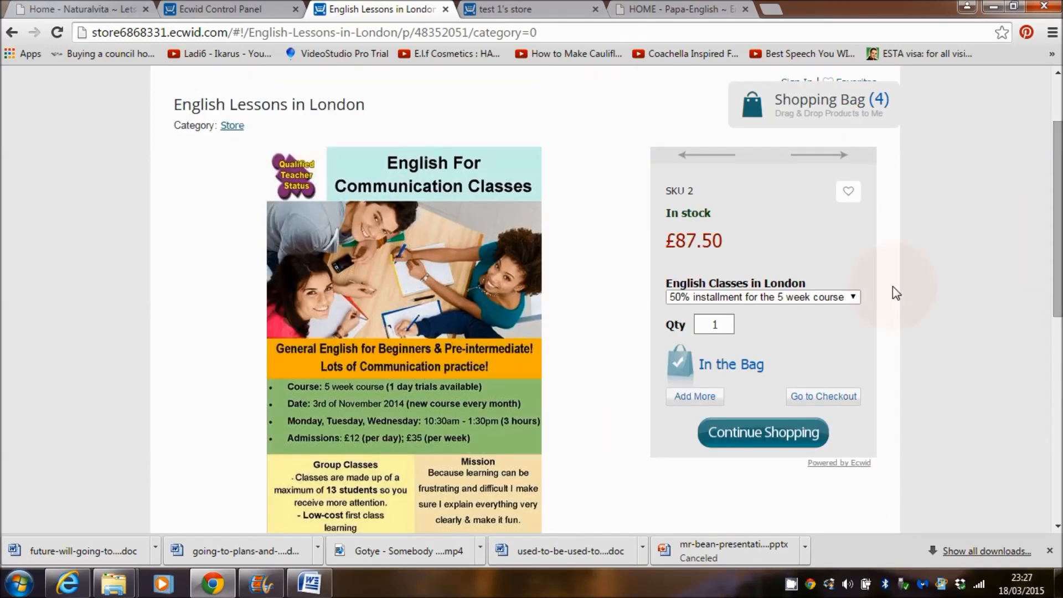
click(853, 296)
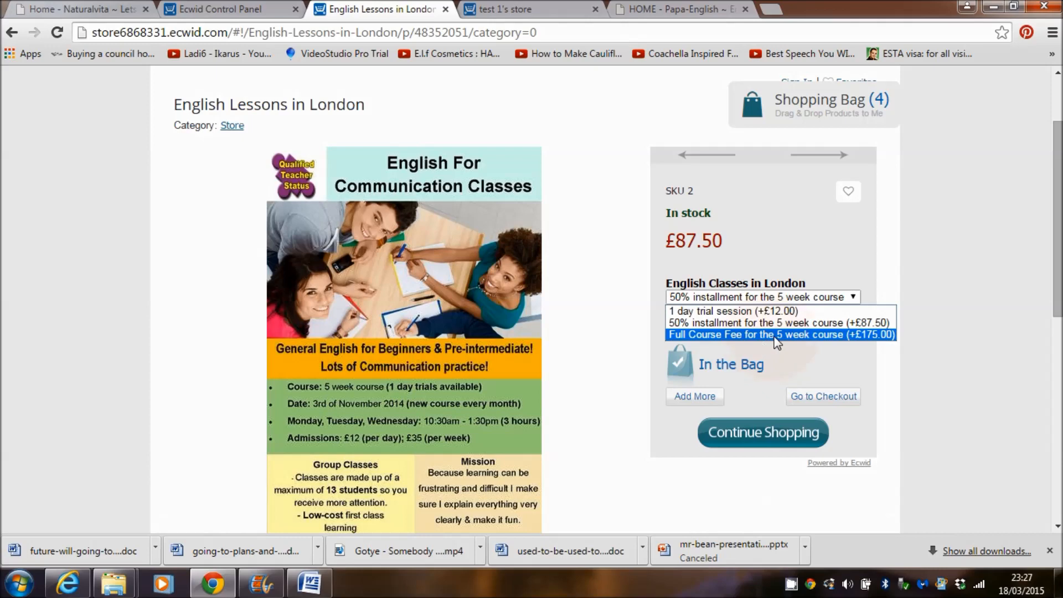
click(777, 337)
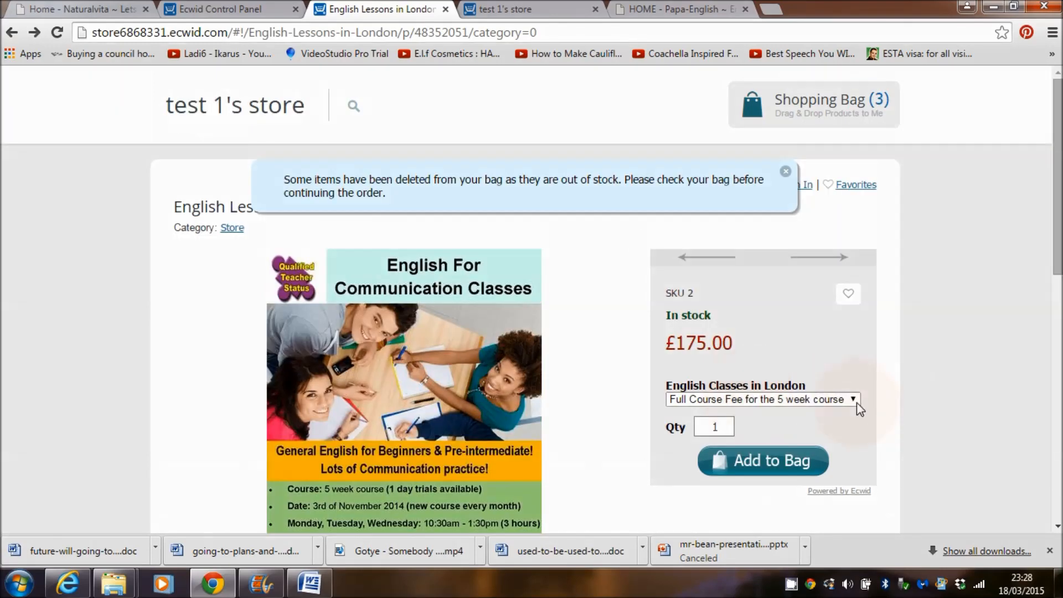
Step: Add the 1 day trial session (£12.00) to the bag and head to checkout
click(853, 400)
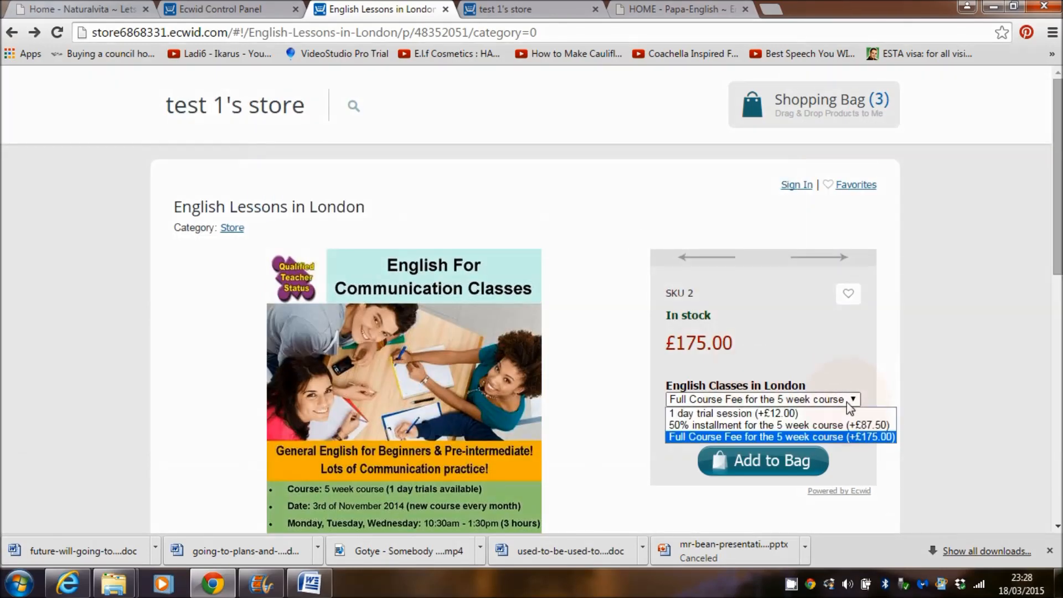
click(777, 416)
click(772, 461)
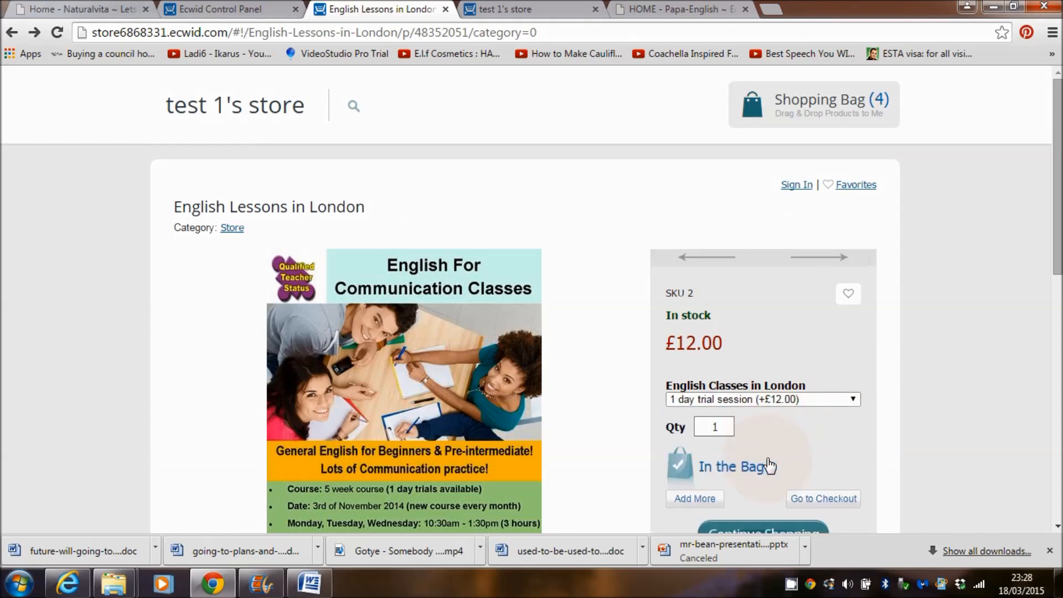
scroll(1057, 222, down, 3)
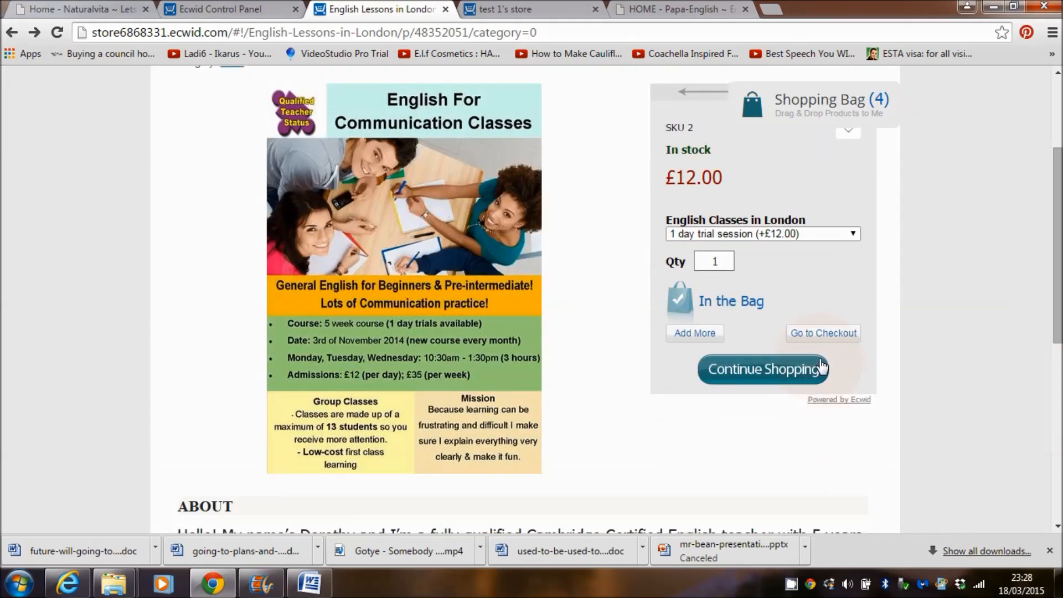
click(818, 337)
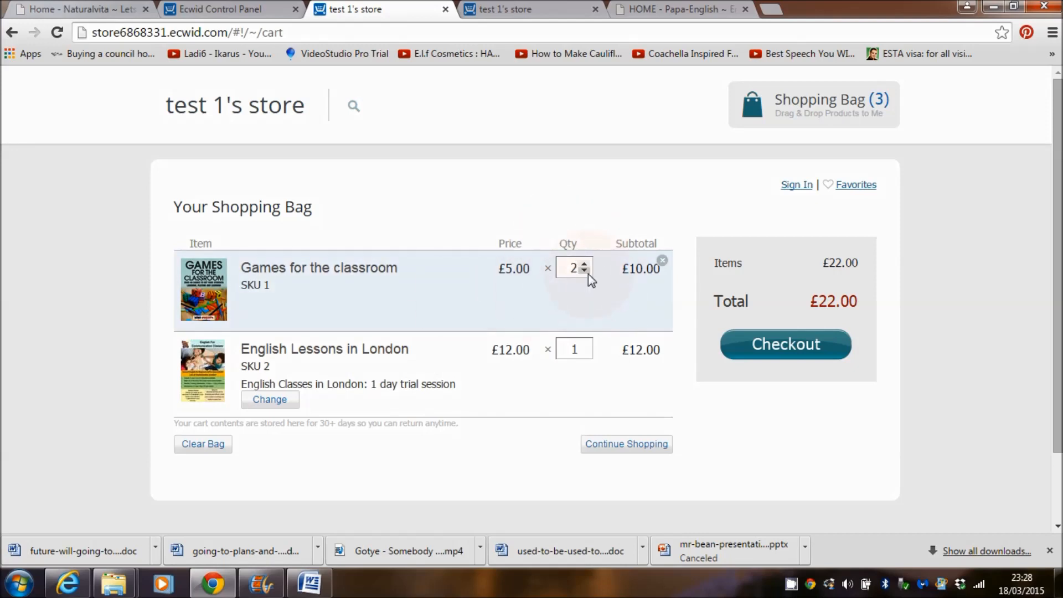
Step: Lower Games for the classroom to quantity 1 (£17.00 total) and continue to Payment details
click(801, 348)
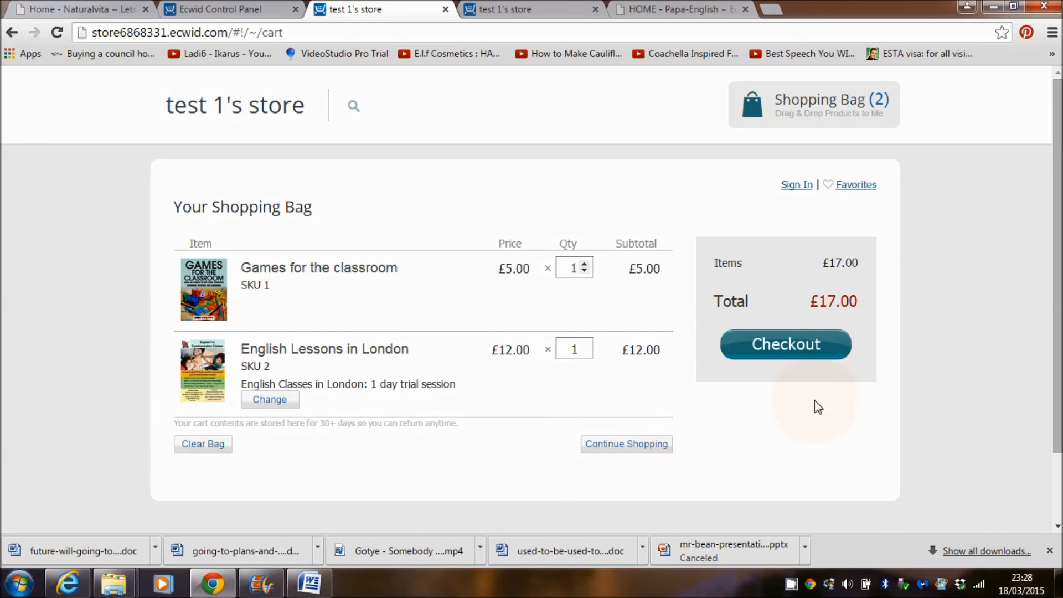
click(780, 358)
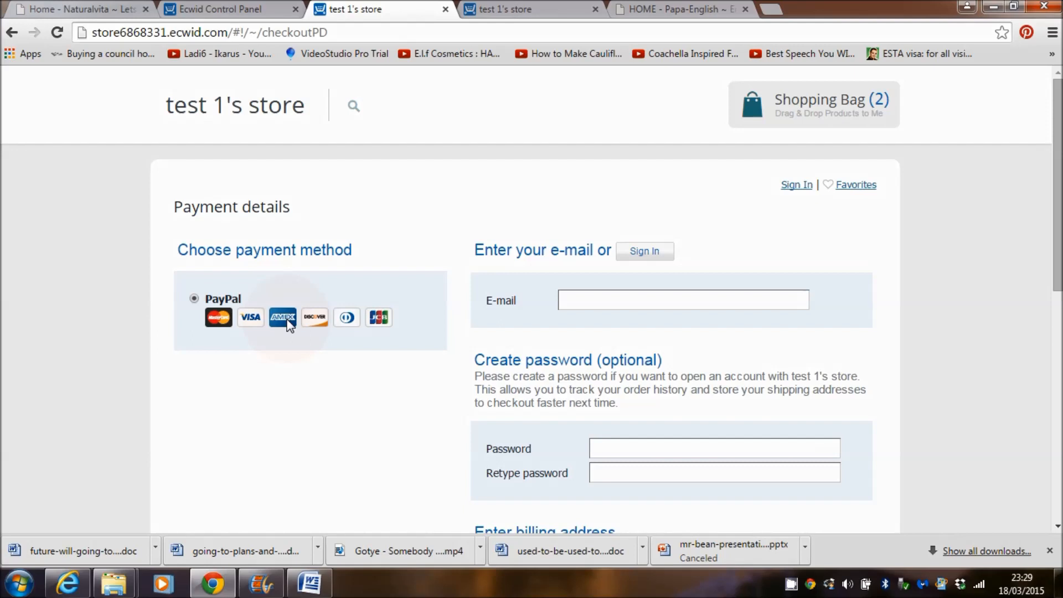
click(692, 294)
mouse_move(1058, 198)
mouse_down()
mouse_move(1058, 362)
mouse_move(1058, 195)
mouse_up()
scroll(595, 174, down, 2)
scroll(609, 199, up, 2)
Step: Close the store tab and open Payment under the store's System Settings
click(445, 10)
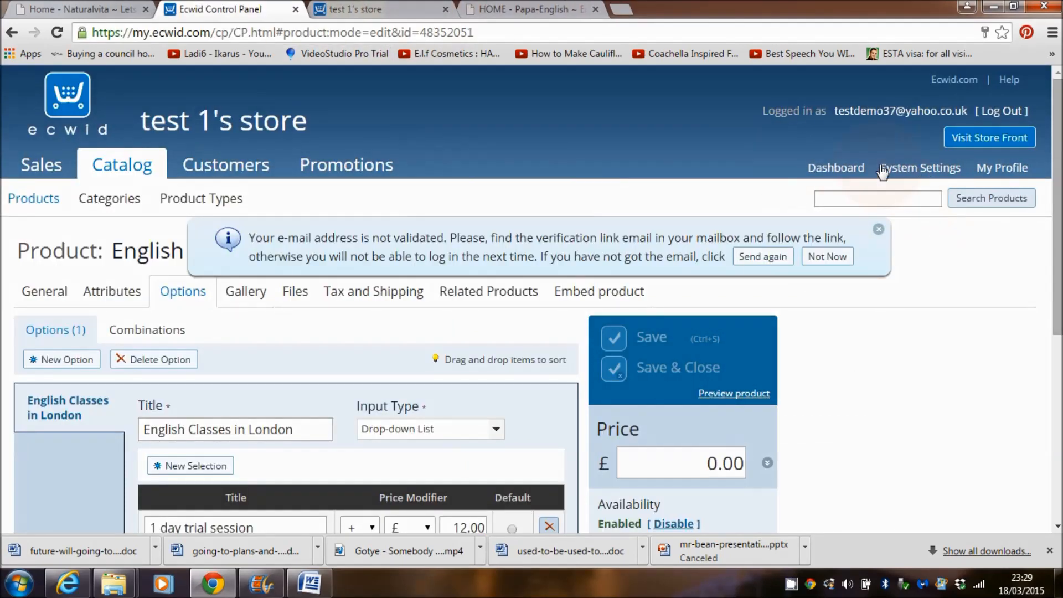
click(929, 174)
click(878, 231)
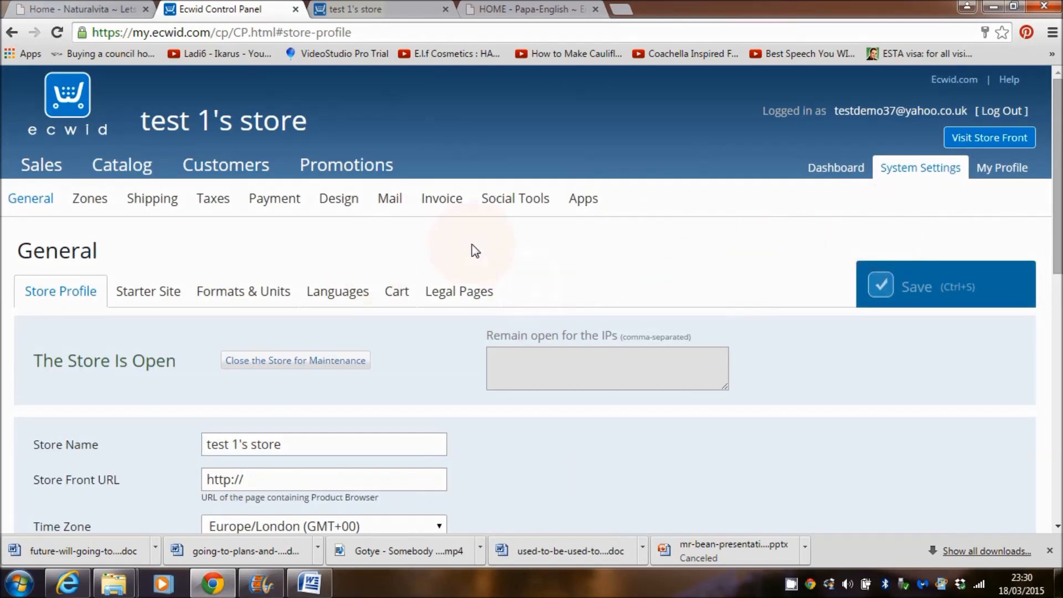
click(289, 204)
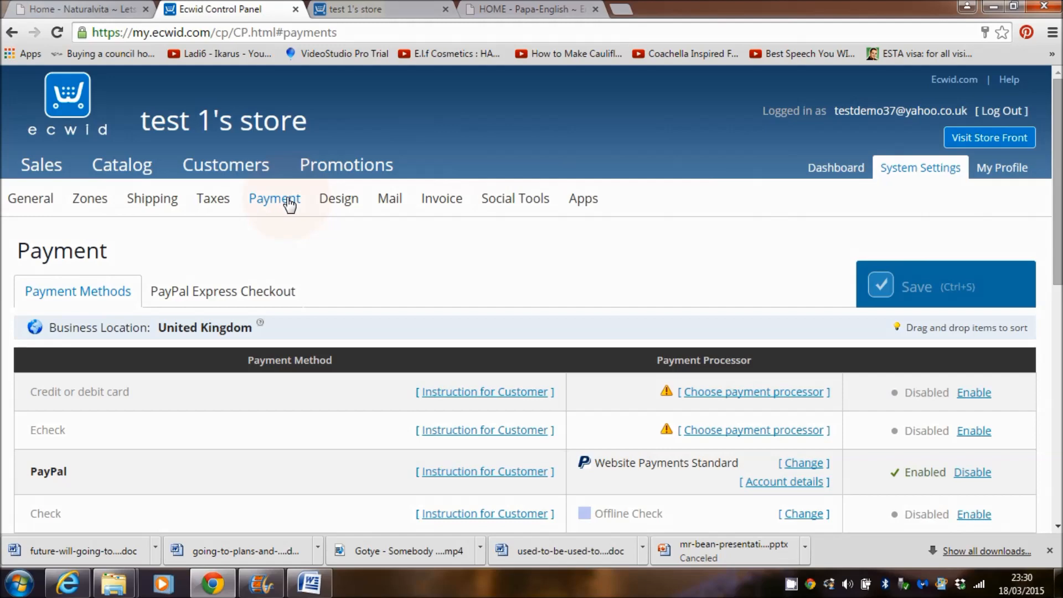
scroll(918, 288, down, 3)
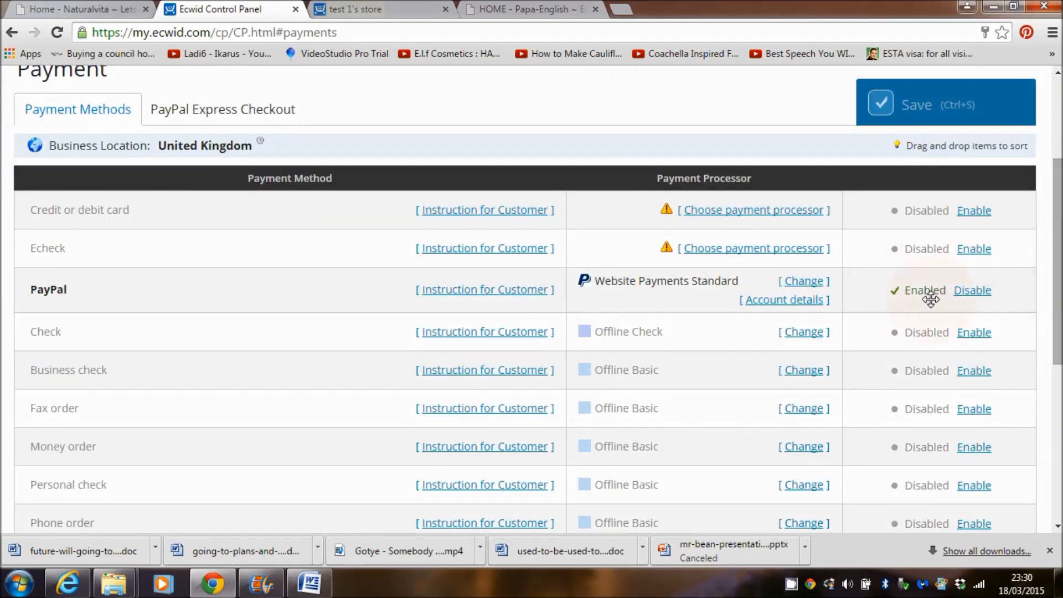
Step: Switch PayPal off and enable Phone order as a payment method
click(974, 293)
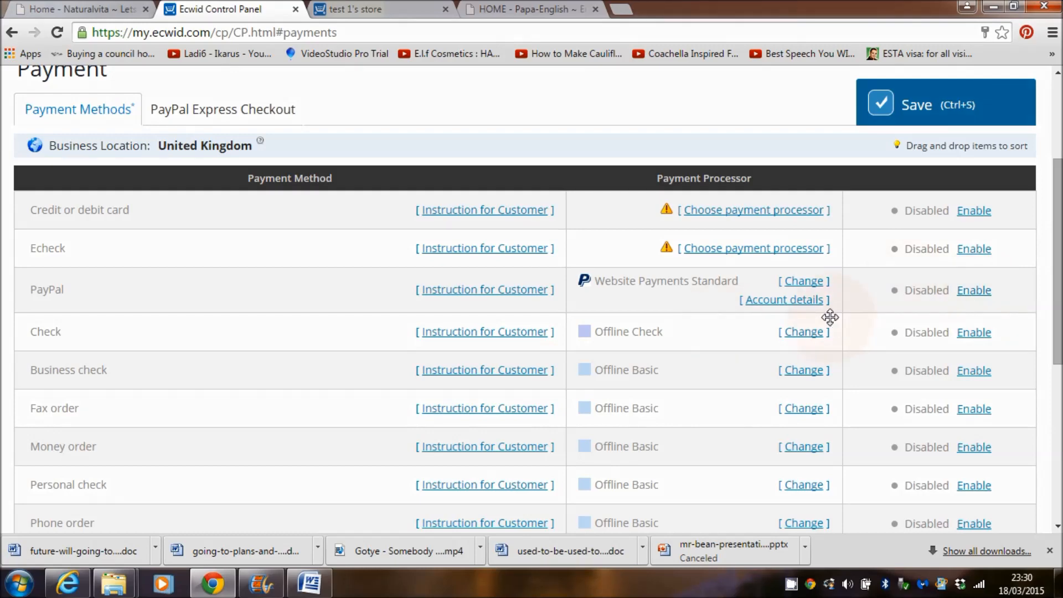
scroll(1057, 262, down, 6)
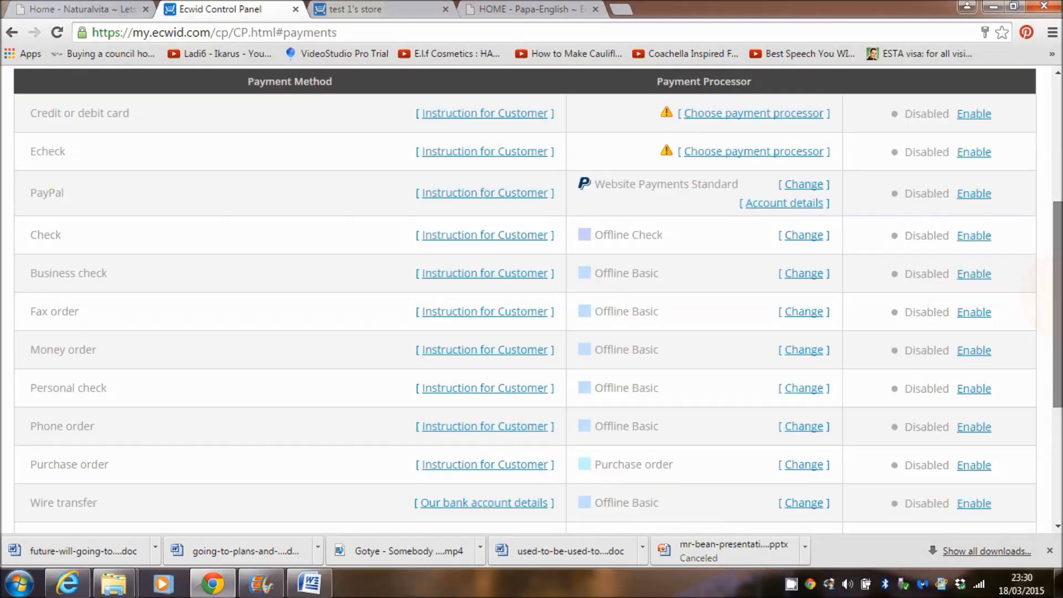
scroll(532, 299, up, 8)
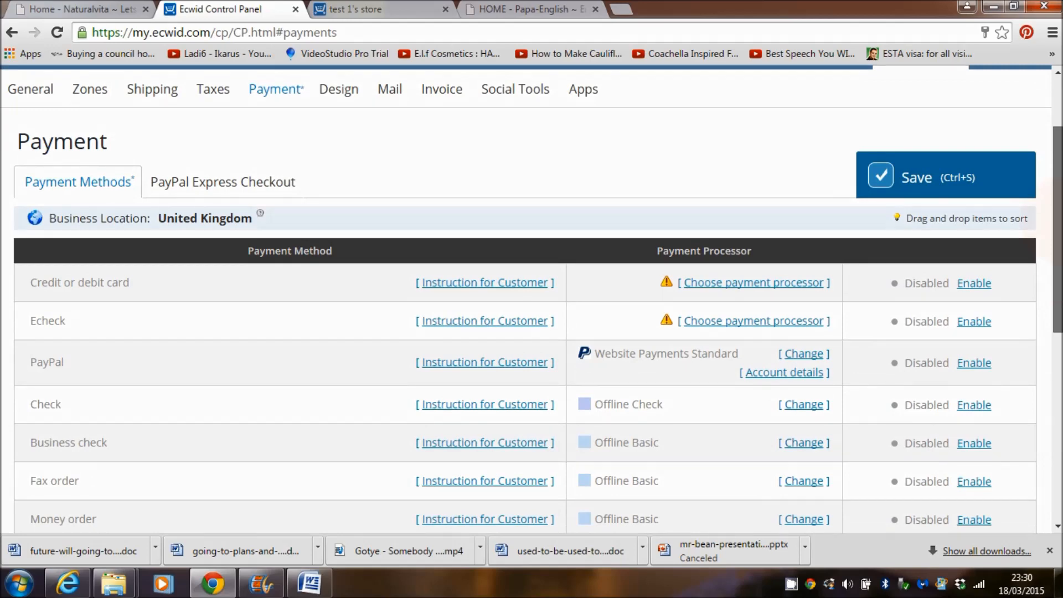
scroll(531, 299, up, 2)
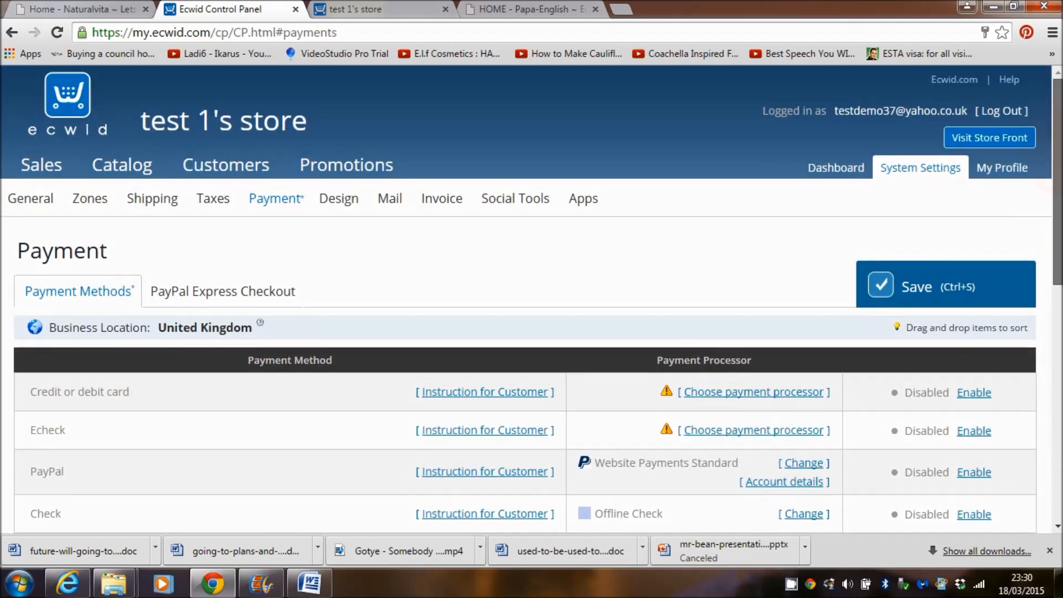
scroll(531, 299, down, 8)
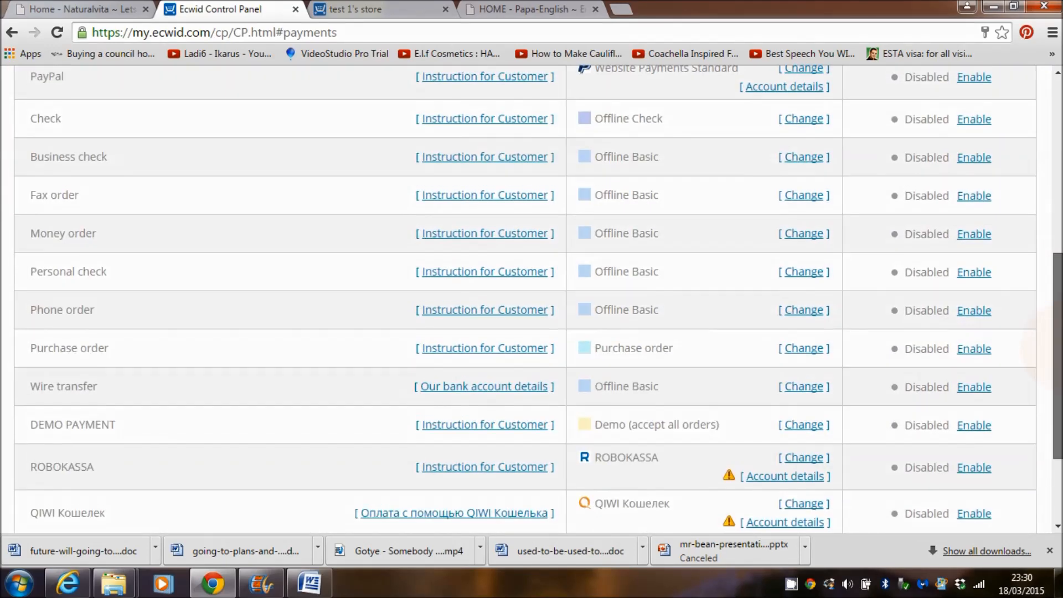
mouse_move(1060, 348)
mouse_down()
mouse_move(1060, 377)
mouse_move(1060, 367)
mouse_up()
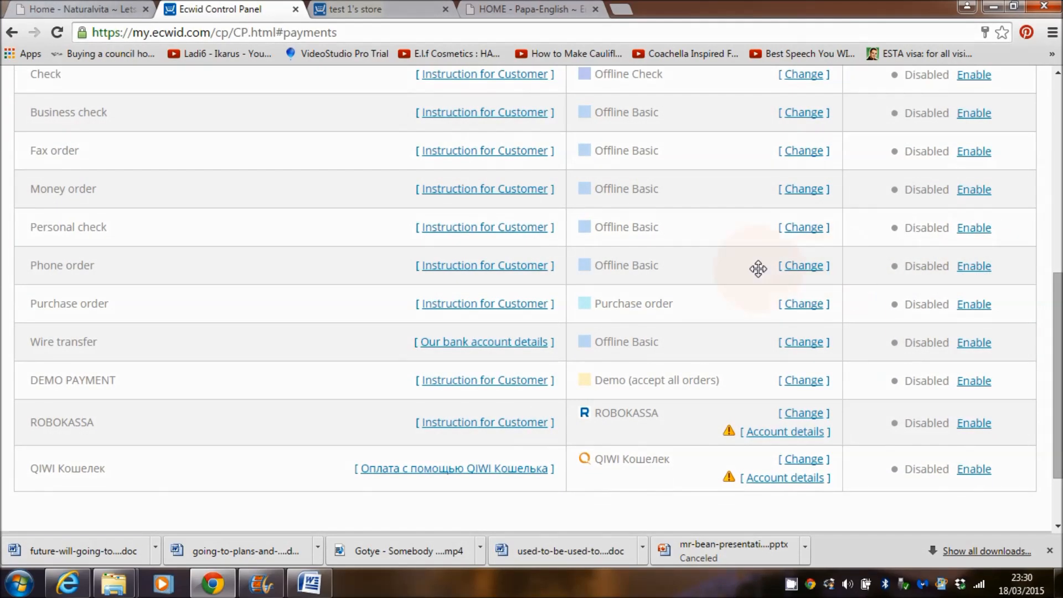
click(973, 268)
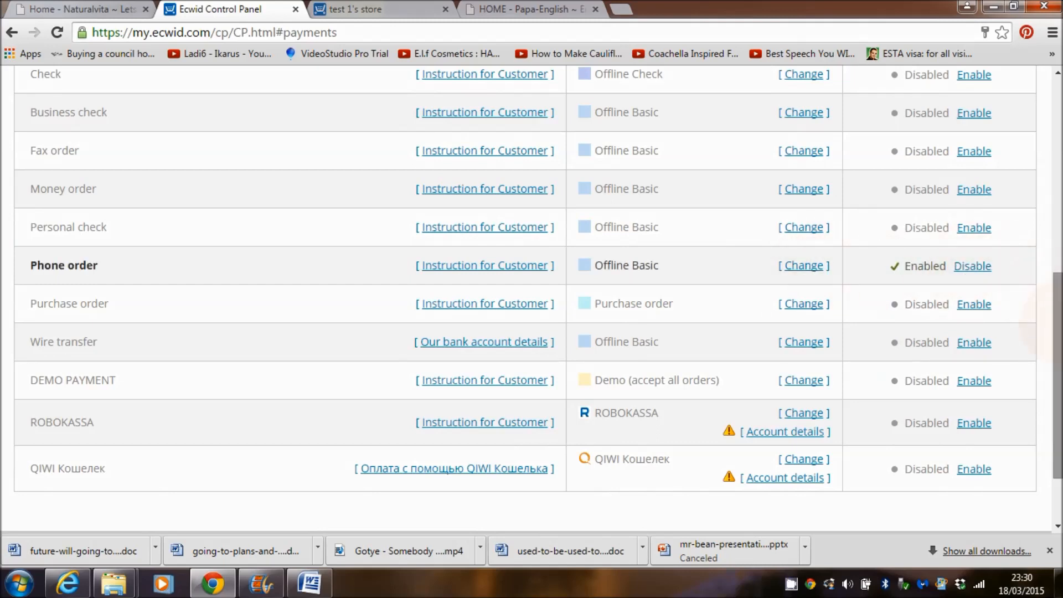
Step: Turn PayPal back on as a payment method
scroll(1054, 293, up, 1)
scroll(1058, 293, down, 2)
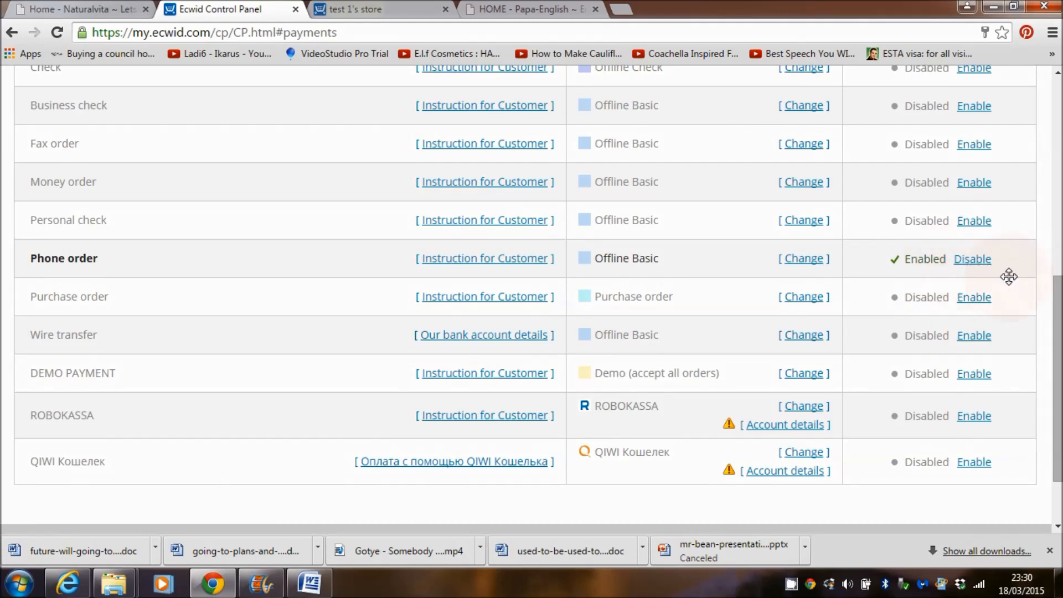
scroll(1054, 296, up, 1)
scroll(1054, 294, up, 5)
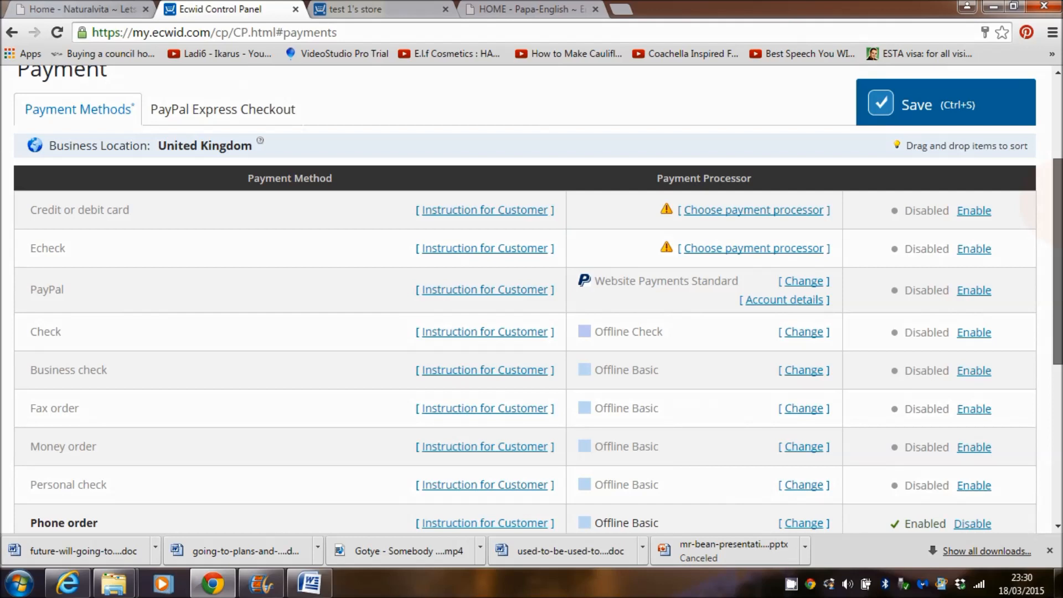
click(976, 293)
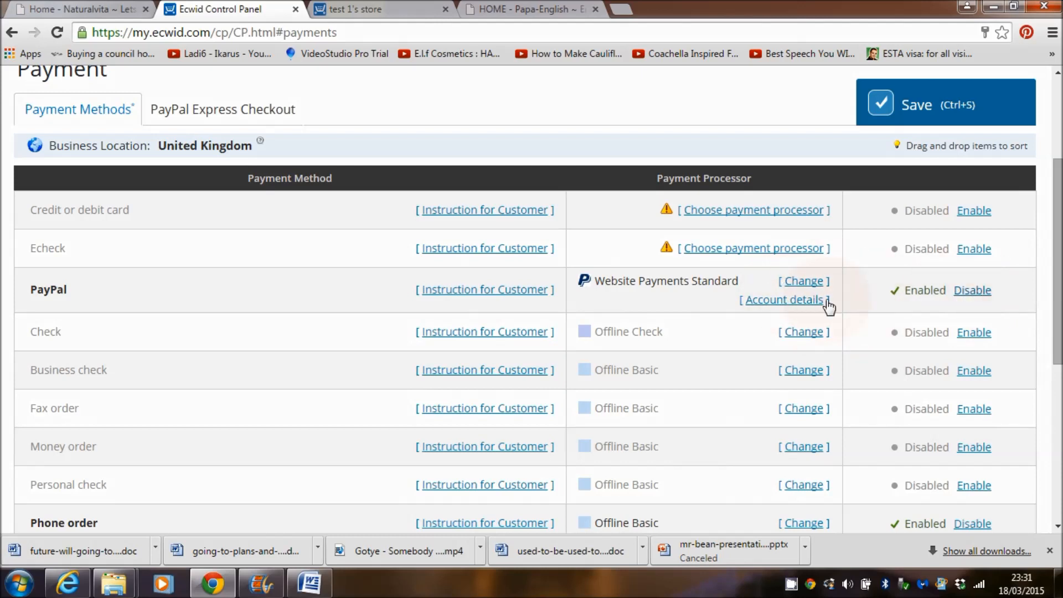
Step: Set PayPal to Website Payments Standard and save its edited account e-mail
click(803, 282)
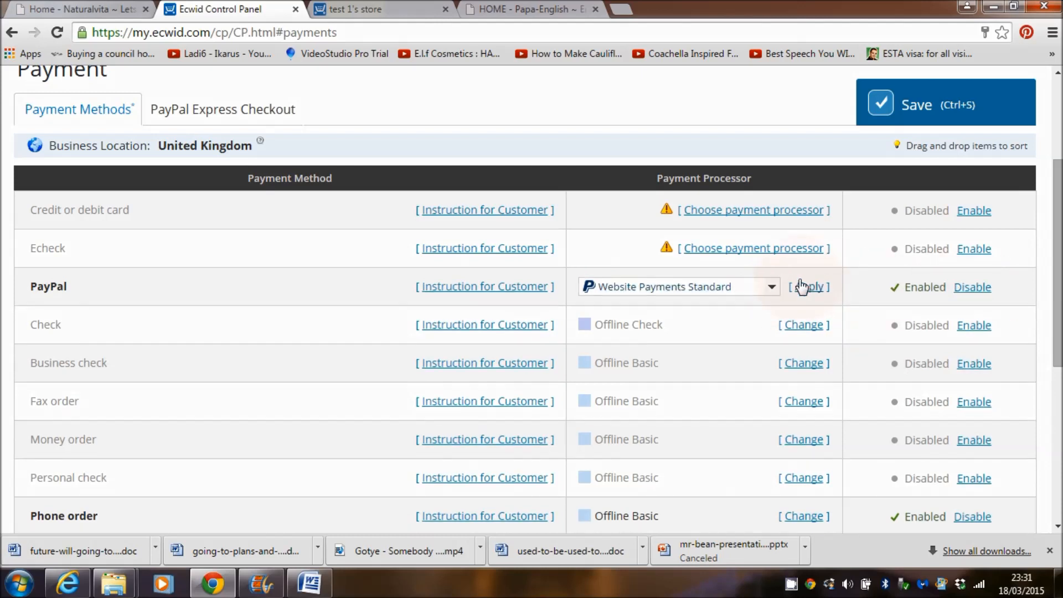
click(800, 287)
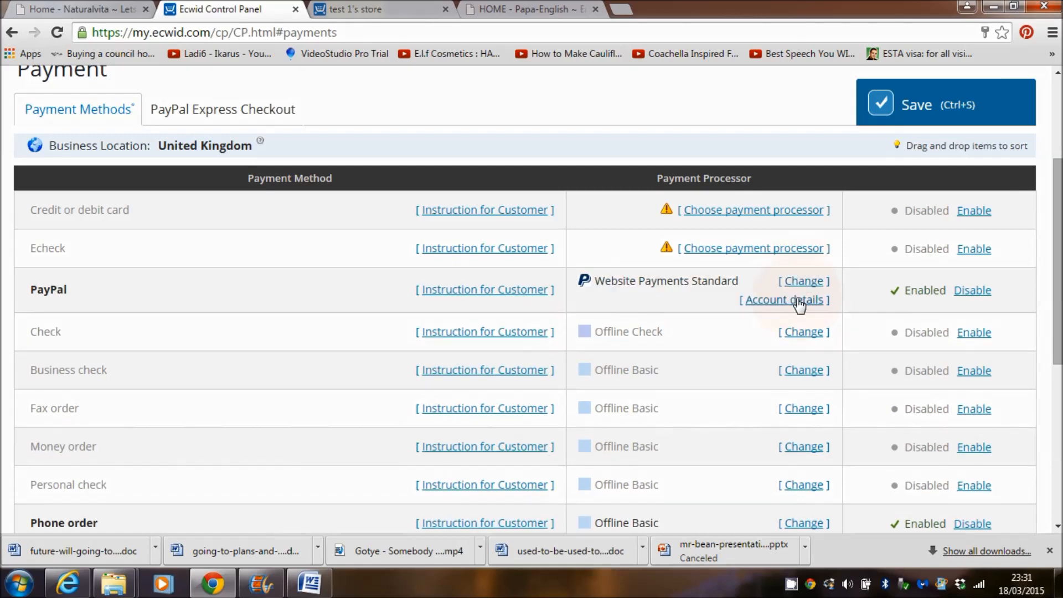
click(799, 301)
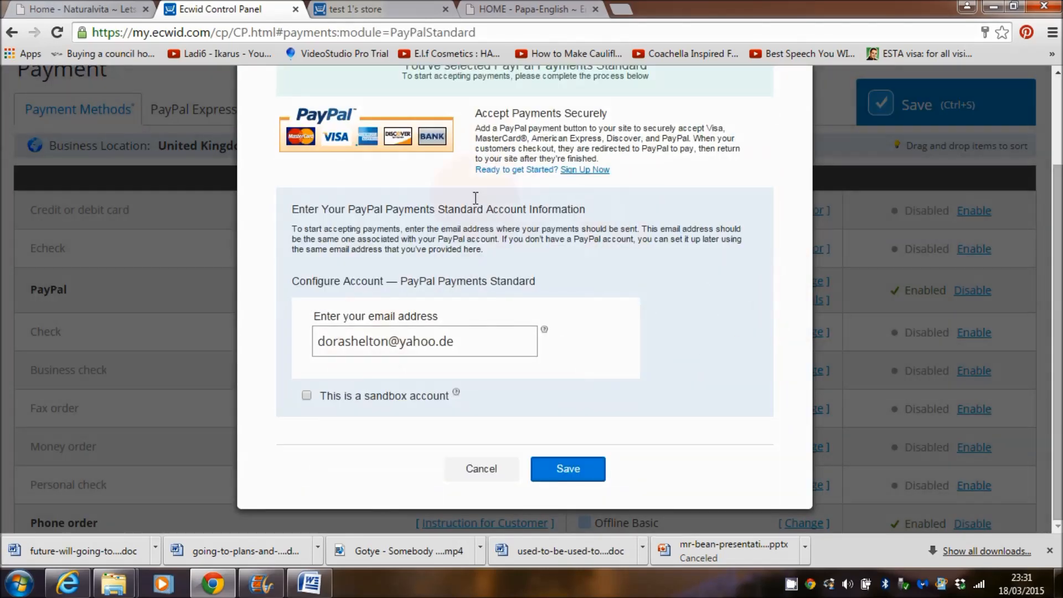
drag(1057, 251, 1057, 220)
drag(465, 381, 278, 378)
click(465, 396)
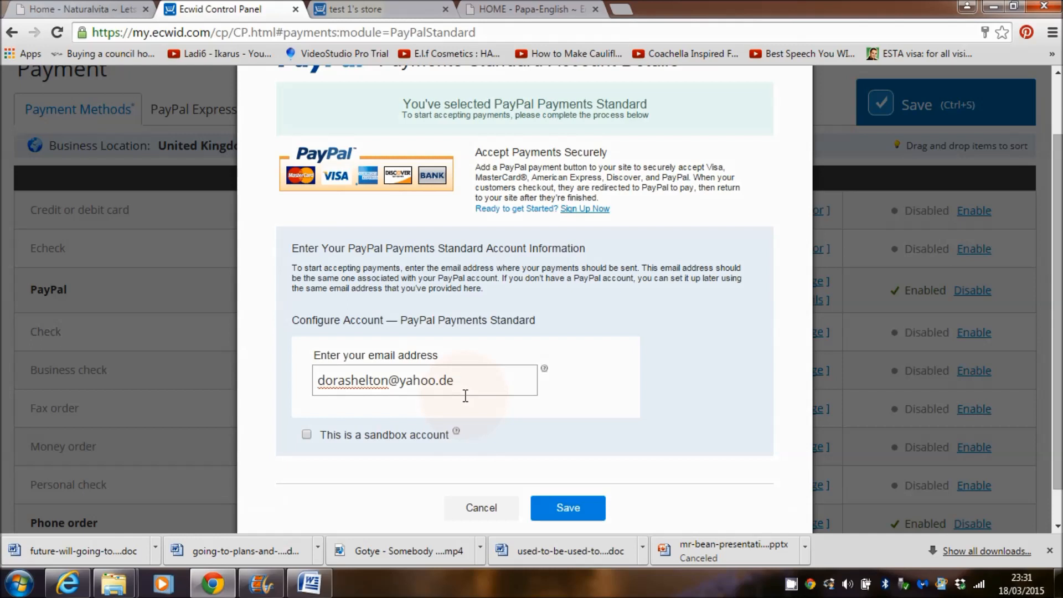
click(553, 506)
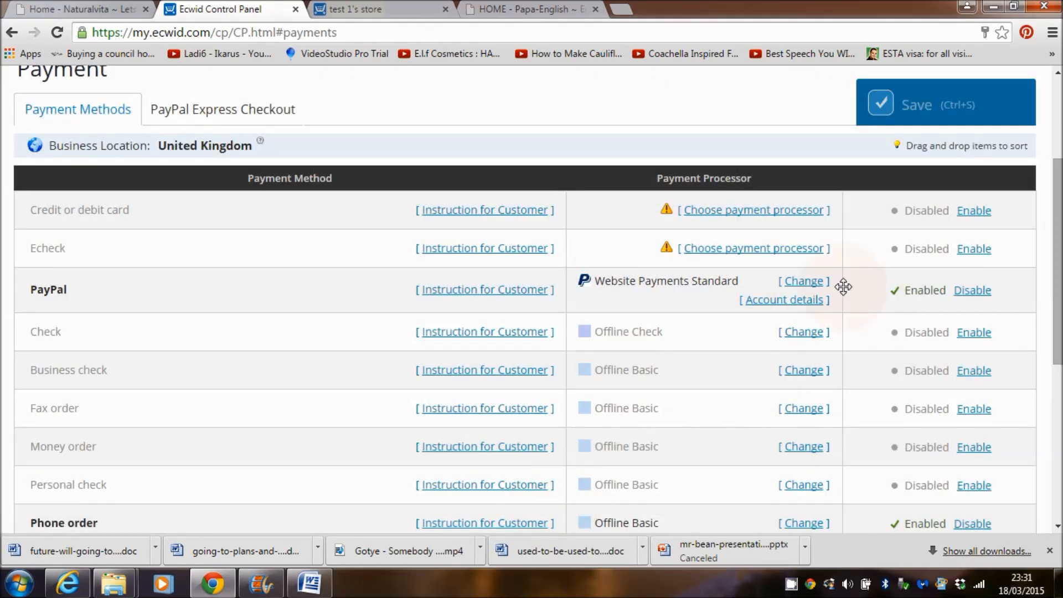
Step: Open PayPal's Sign Up page in a new tab, then return to Ecwid's Payment settings
click(623, 8)
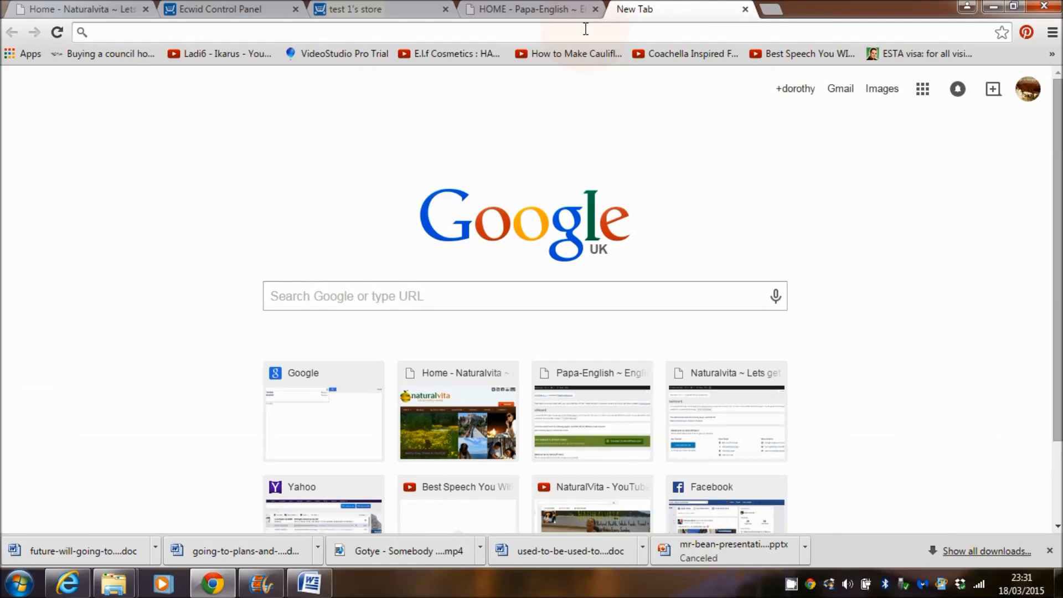
text(paypal.)
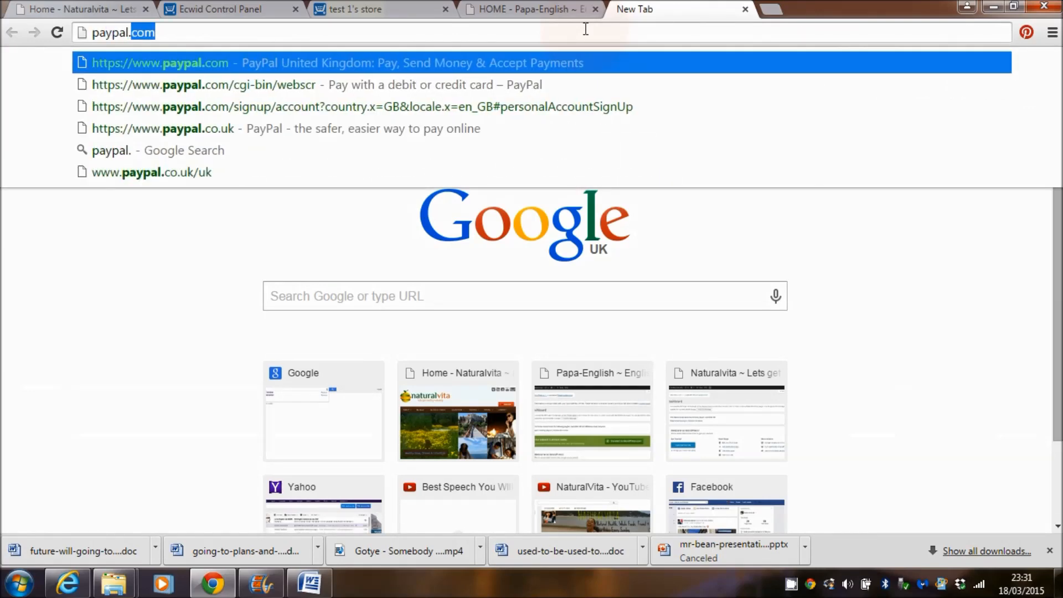
key(Return)
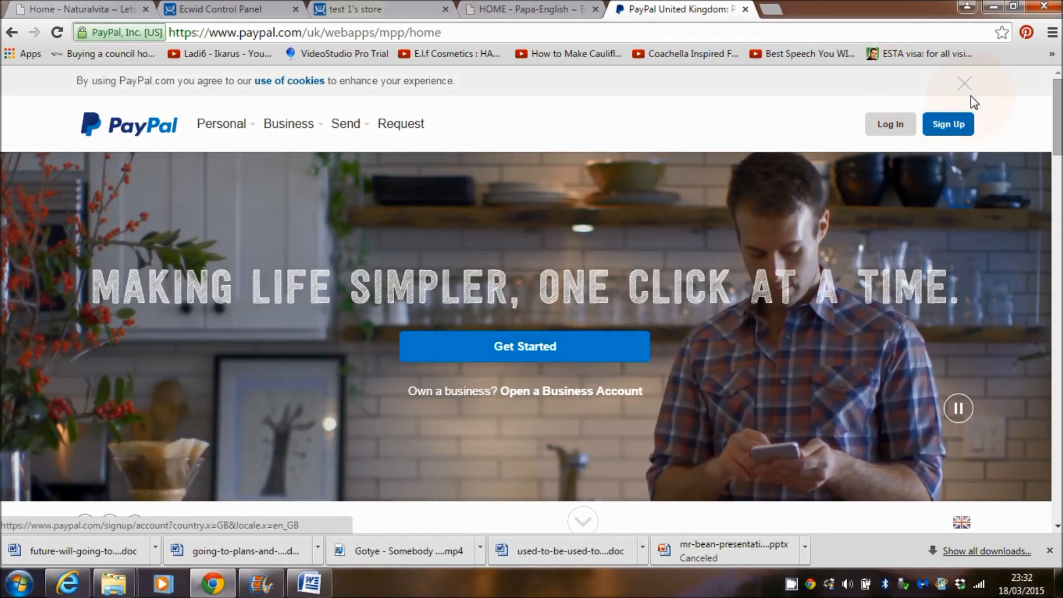
click(956, 125)
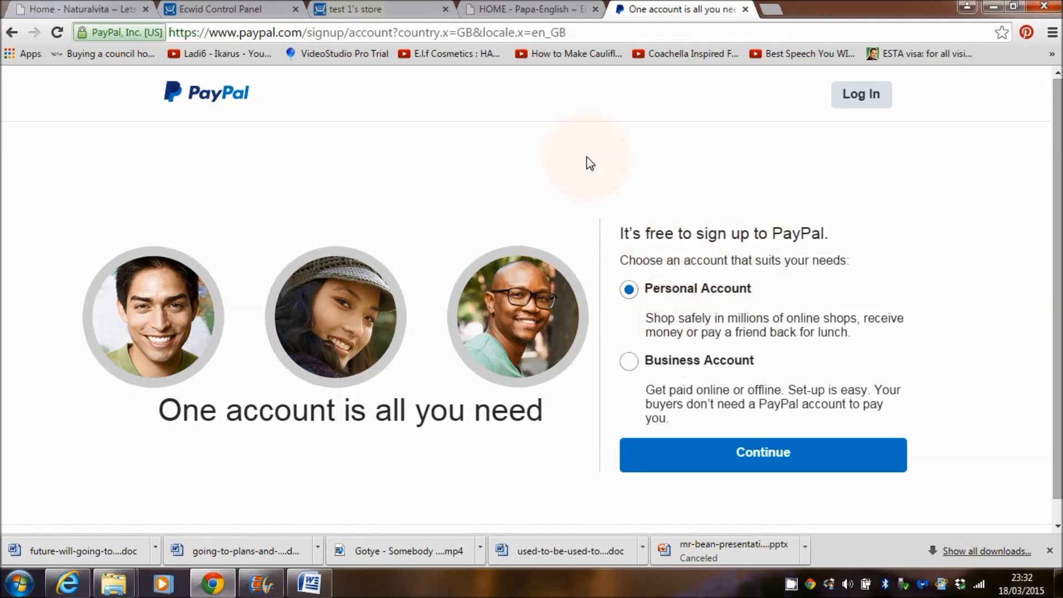
click(253, 3)
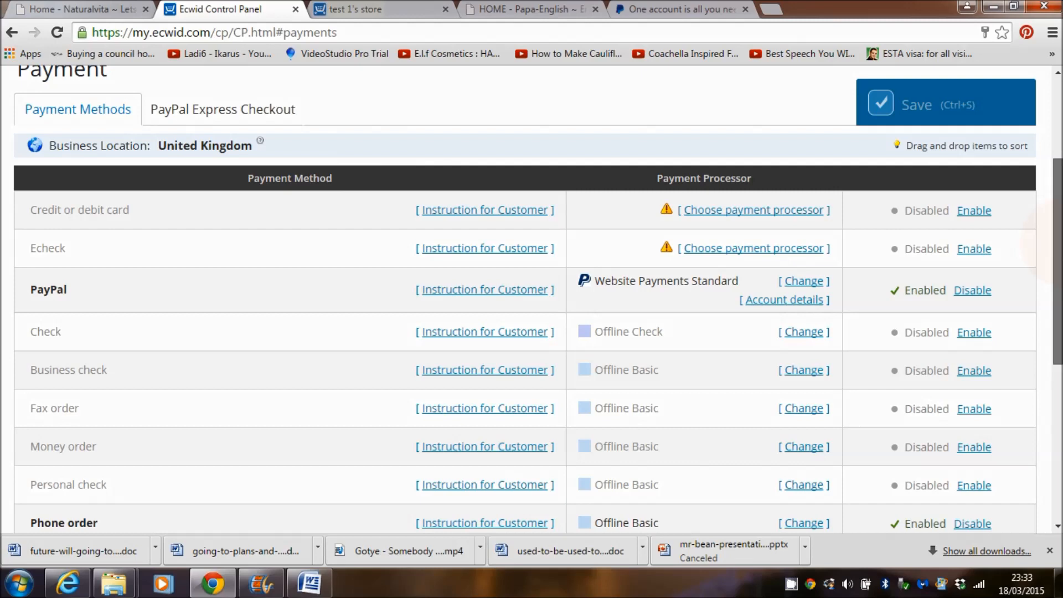
scroll(1044, 235, up, 4)
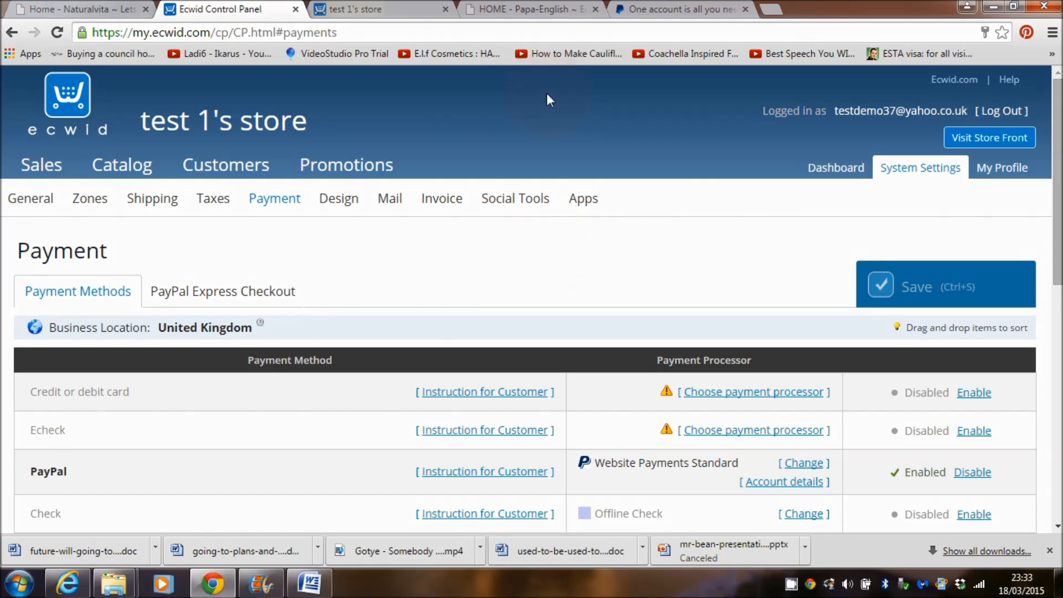
Step: Switch to the Papa-English site, go to its admin Dashboard, then open Plugins
click(520, 9)
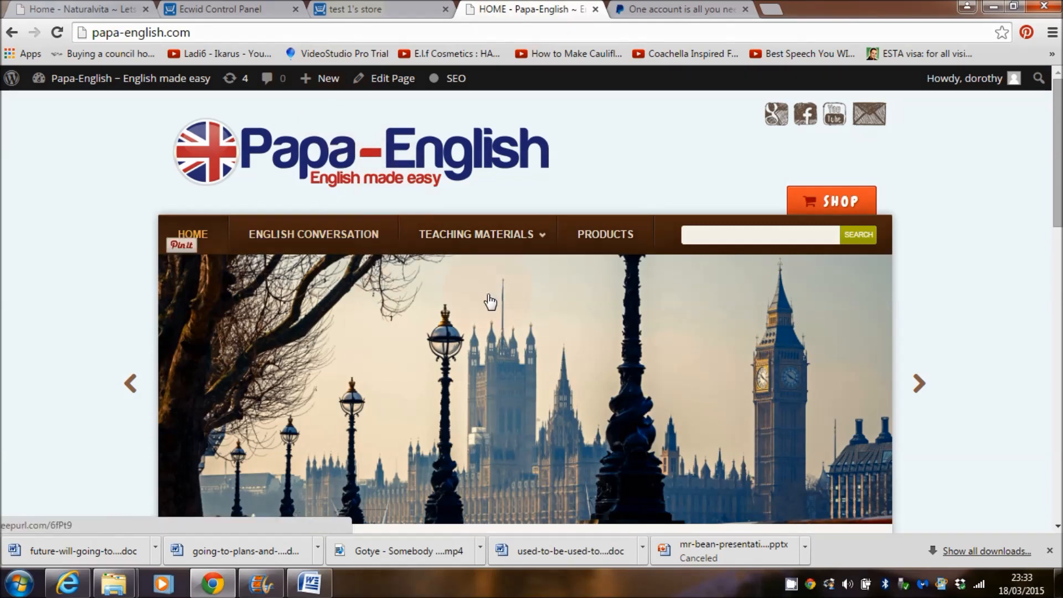
mouse_move(118, 83)
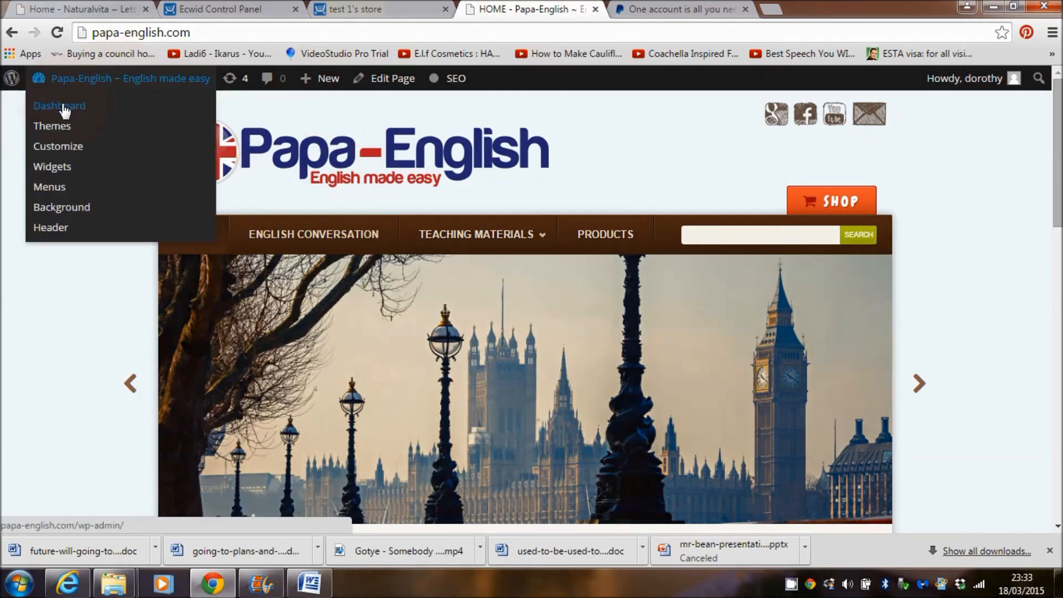
click(63, 110)
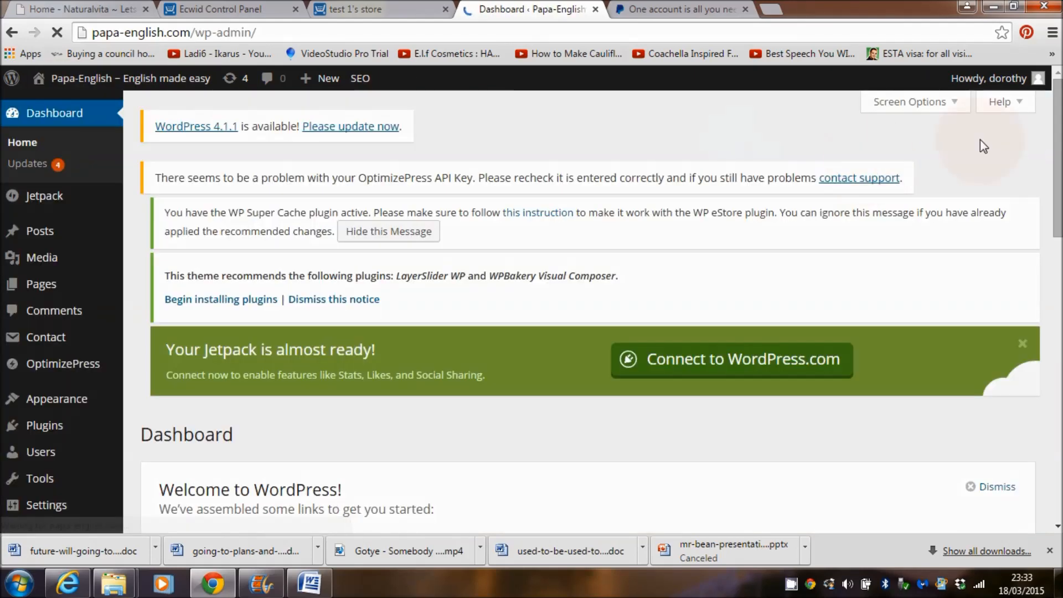
drag(1058, 145, 1060, 170)
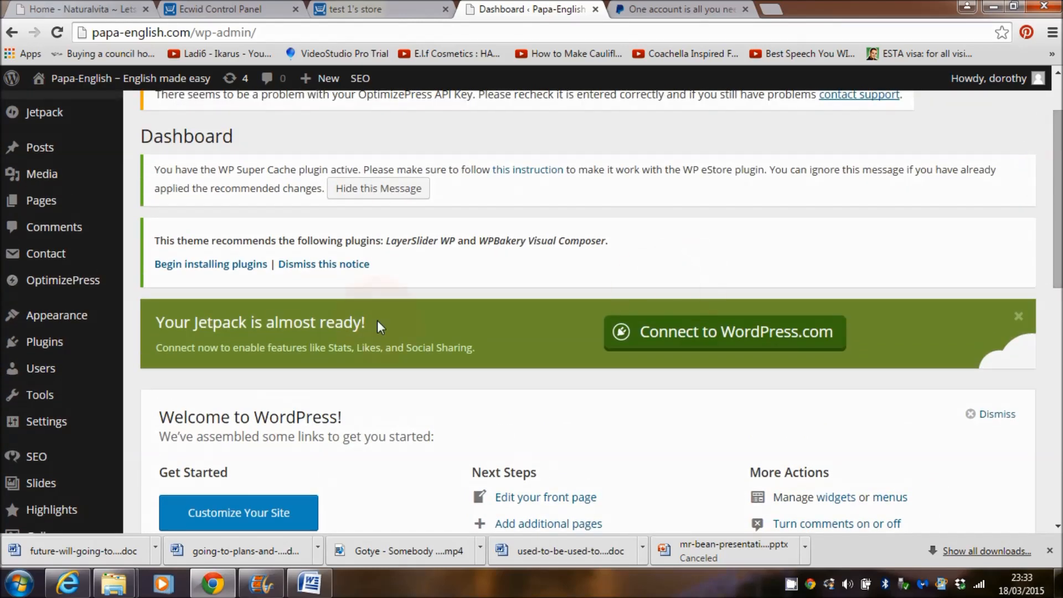
mouse_move(53, 345)
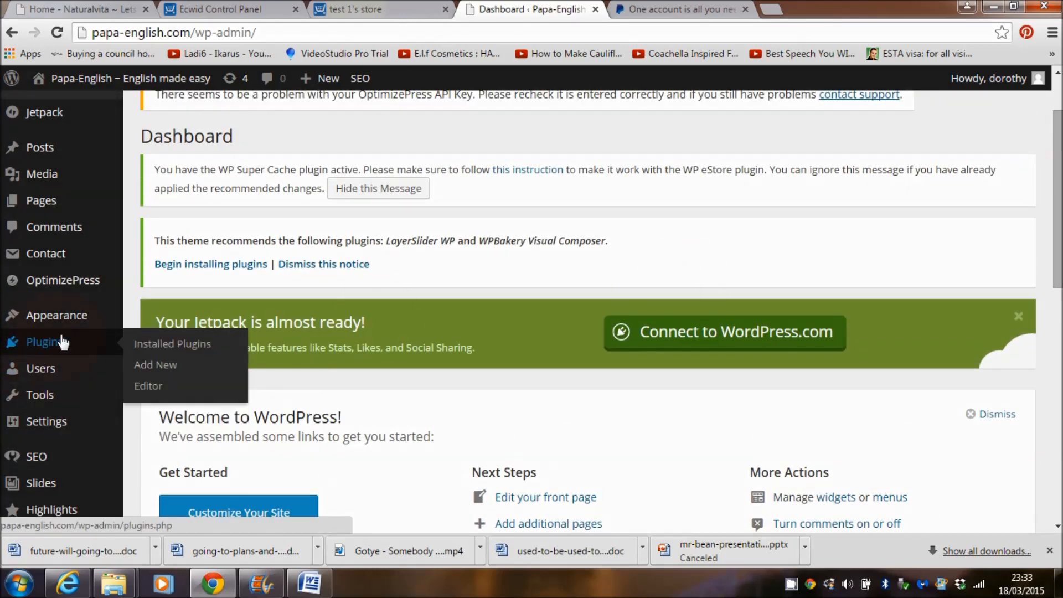
click(43, 344)
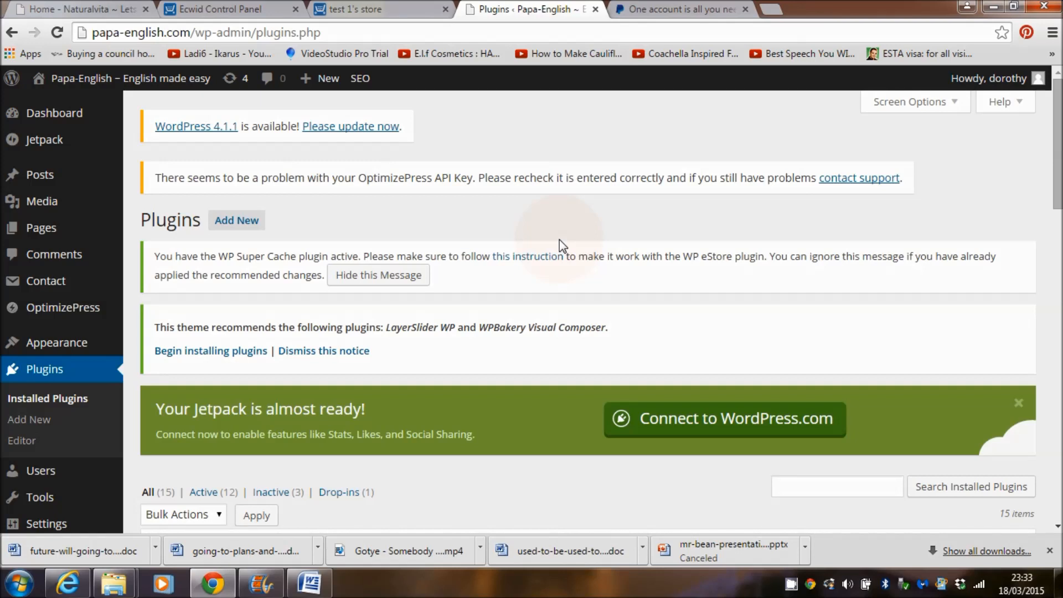
drag(1056, 178, 1058, 142)
Step: Search the Add New plugin directory for 'ecwid'
click(253, 225)
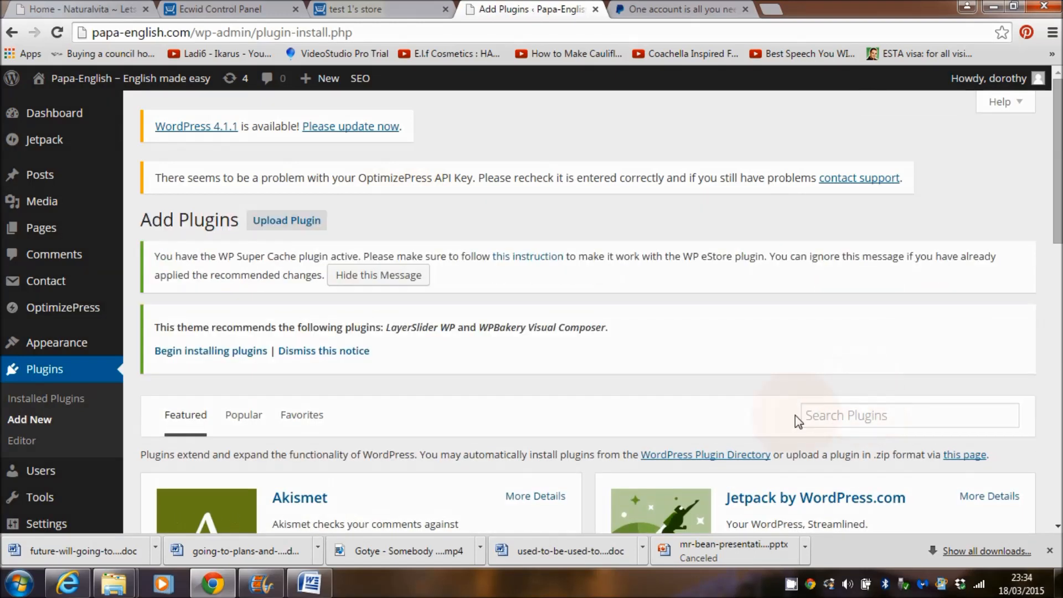
click(834, 418)
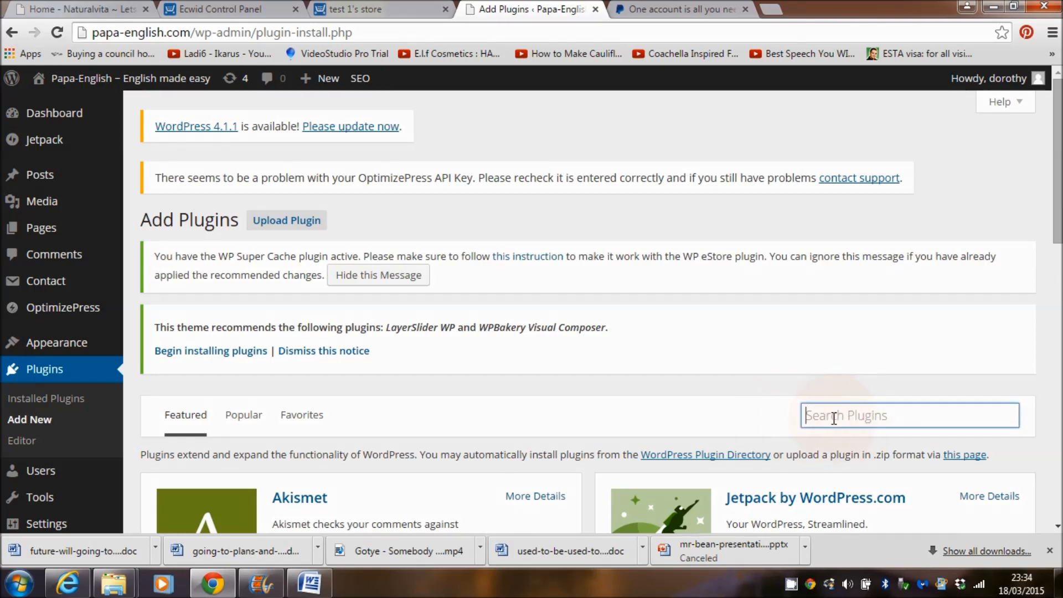
text(ecwid)
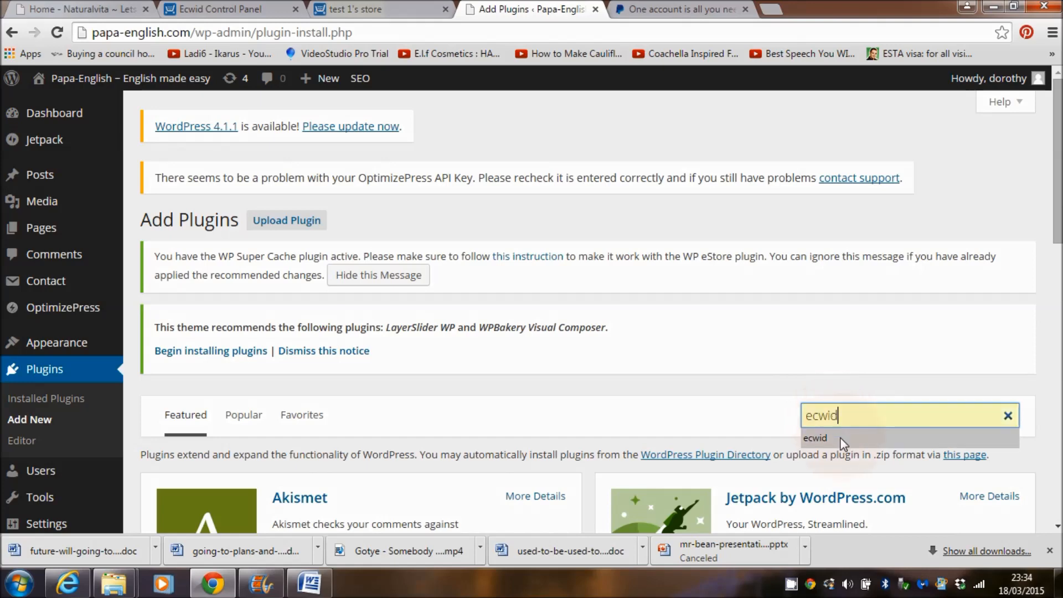
click(841, 442)
key(Return)
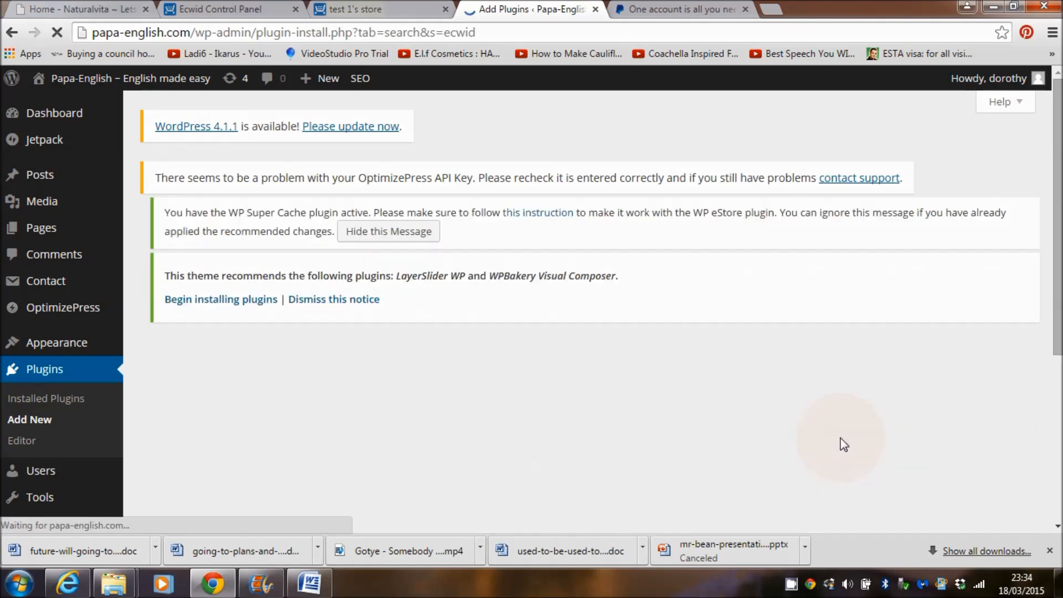
scroll(314, 315, down, 4)
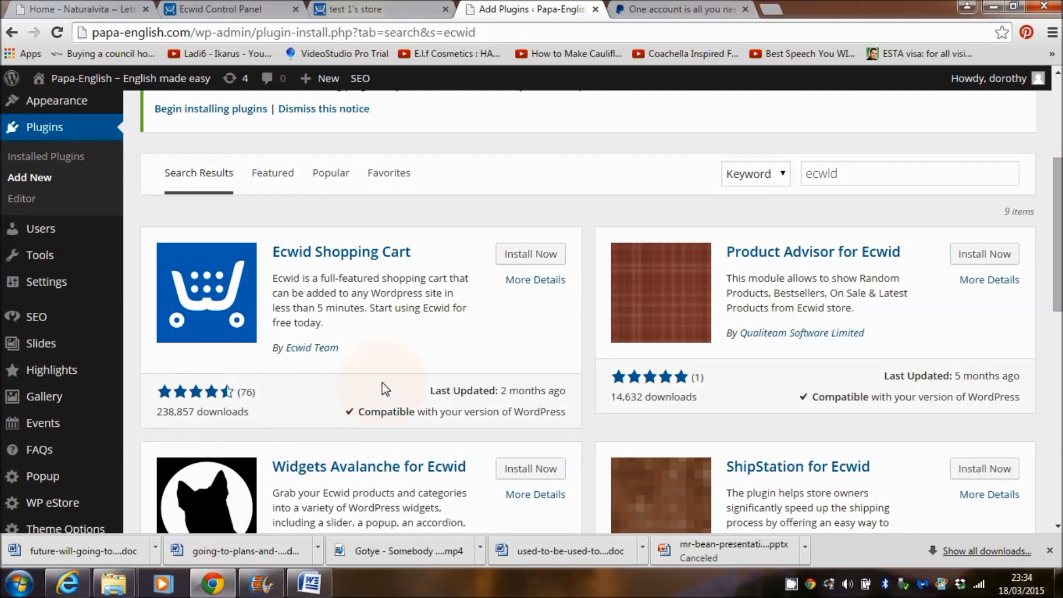
Step: Install the Ecwid Shopping Cart plugin, confirm, and activate it
click(519, 260)
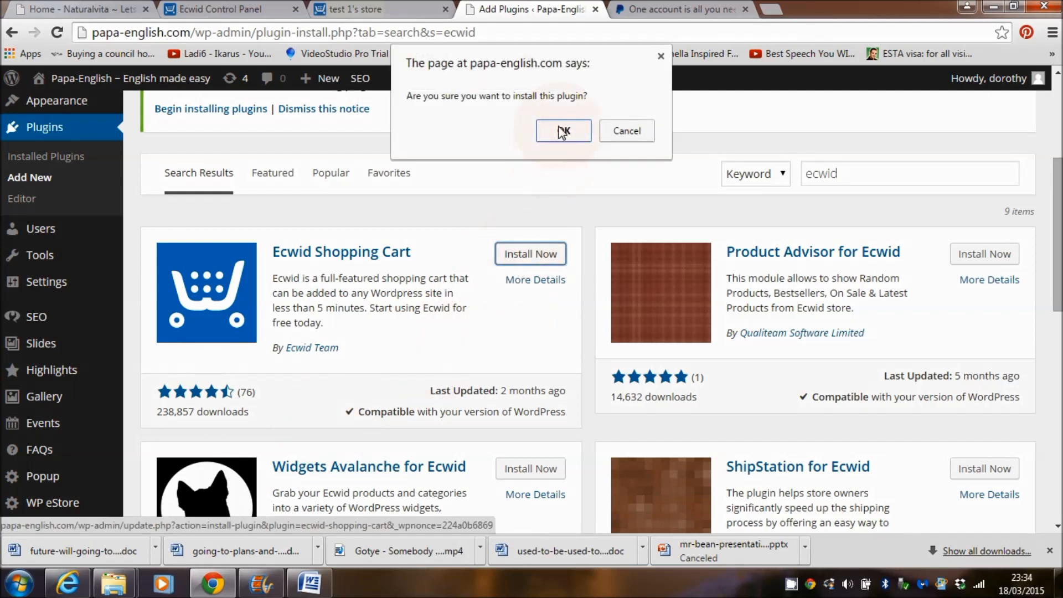
click(562, 131)
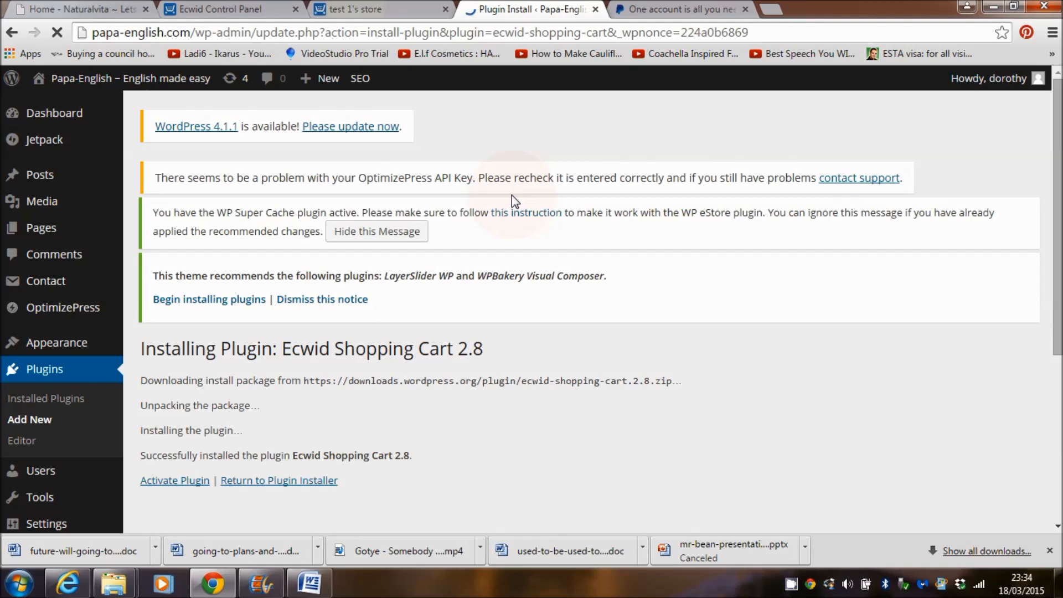
scroll(443, 304, down, 2)
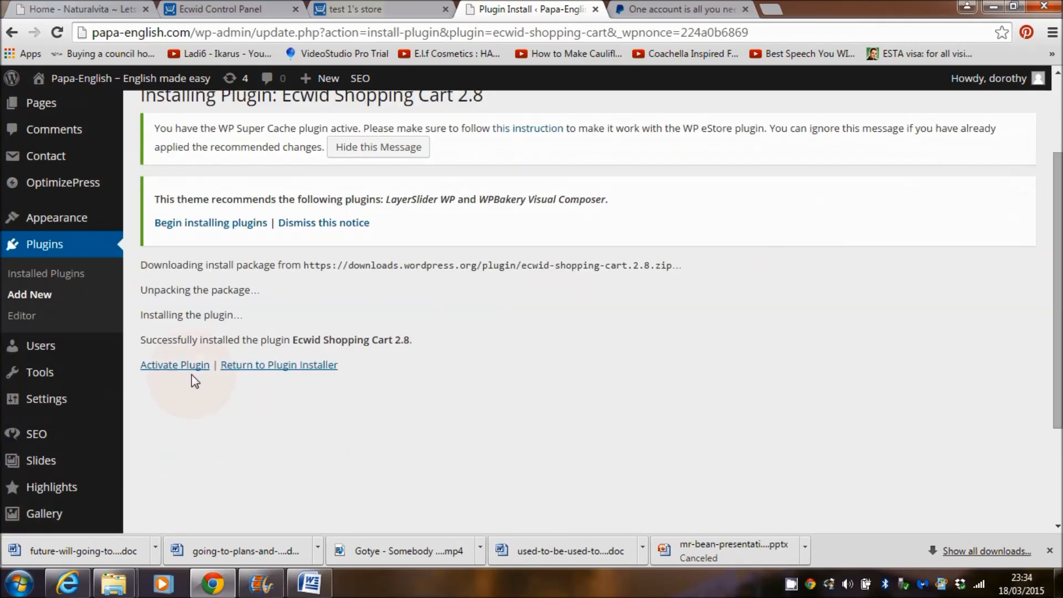
click(173, 368)
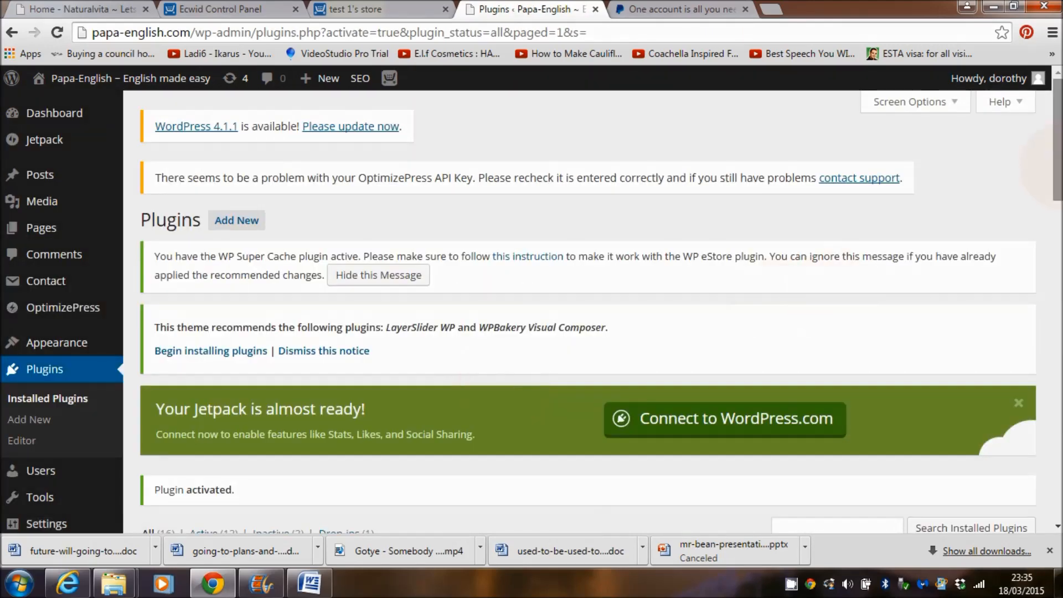
scroll(1007, 232, down, 7)
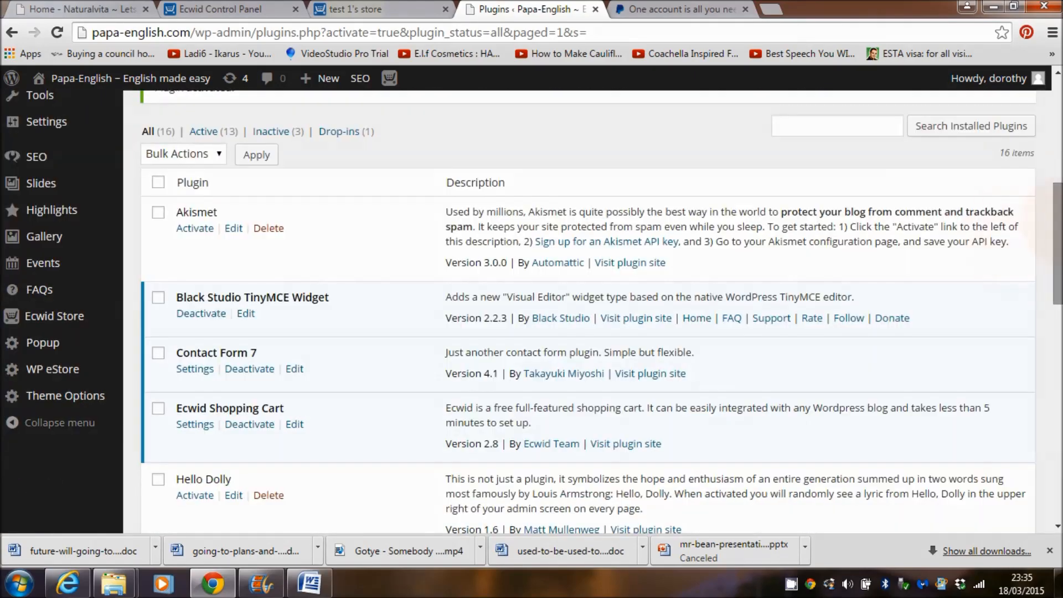
scroll(1006, 231, up, 7)
scroll(1006, 231, down, 7)
scroll(588, 310, down, 1)
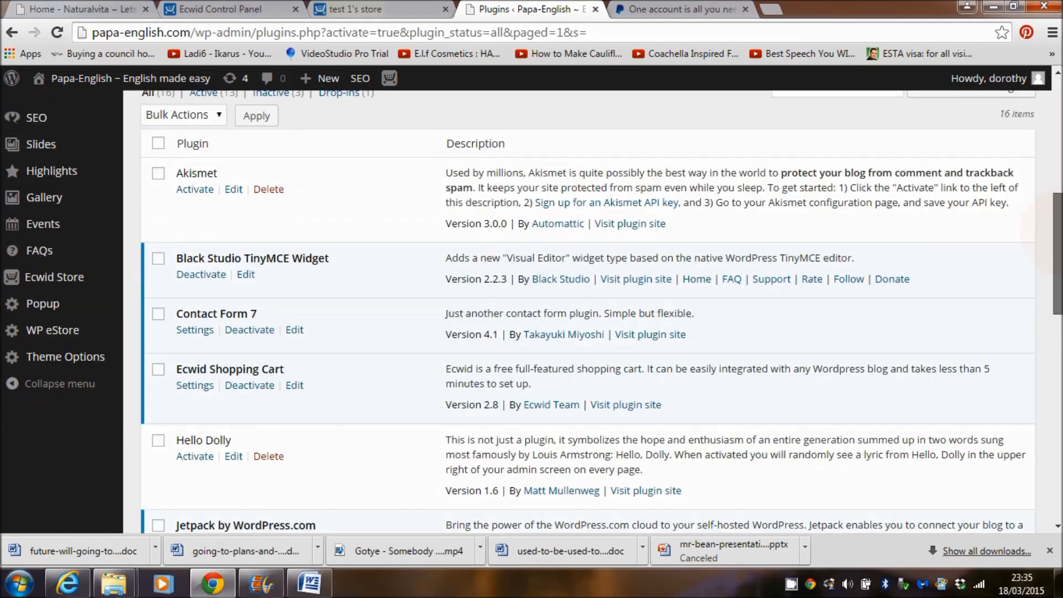
scroll(588, 310, up, 2)
scroll(588, 310, down, 1)
scroll(588, 310, up, 1)
scroll(698, 165, up, 1)
scroll(697, 165, down, 2)
scroll(697, 164, up, 4)
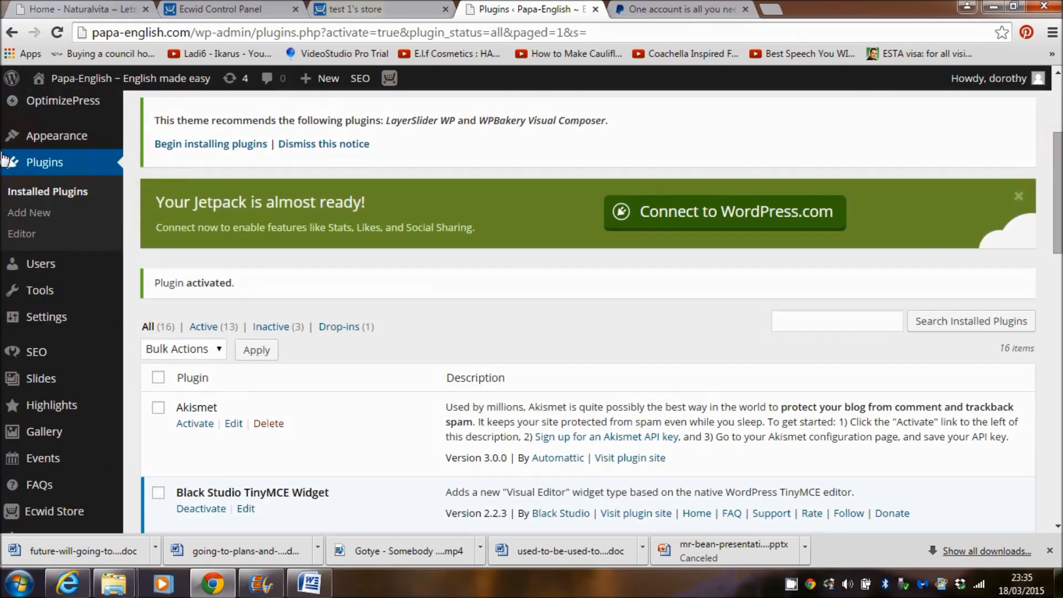
scroll(588, 310, down, 2)
scroll(633, 312, down, 2)
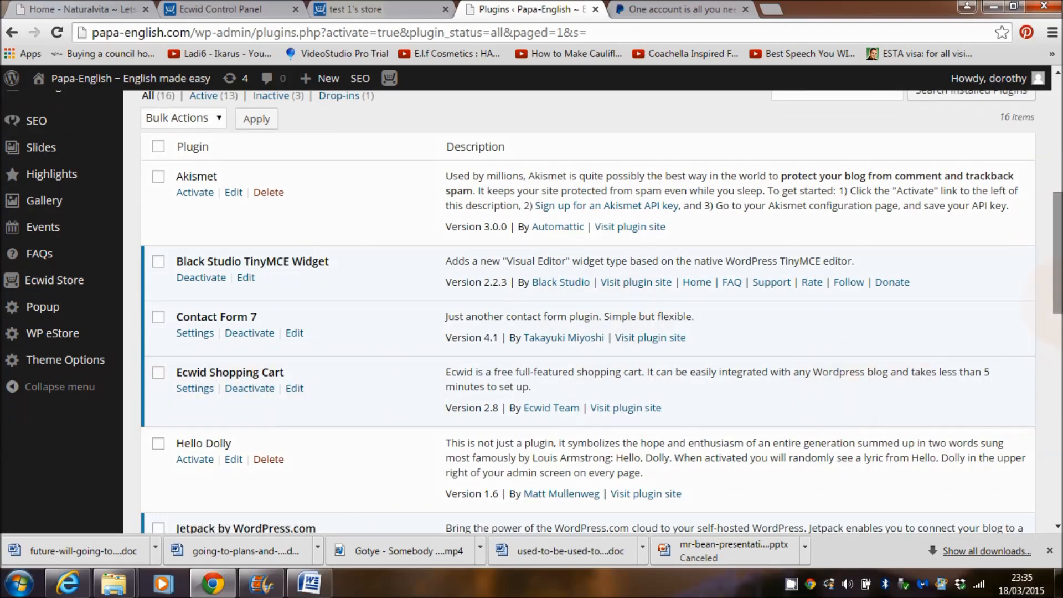
scroll(343, 463, up, 1)
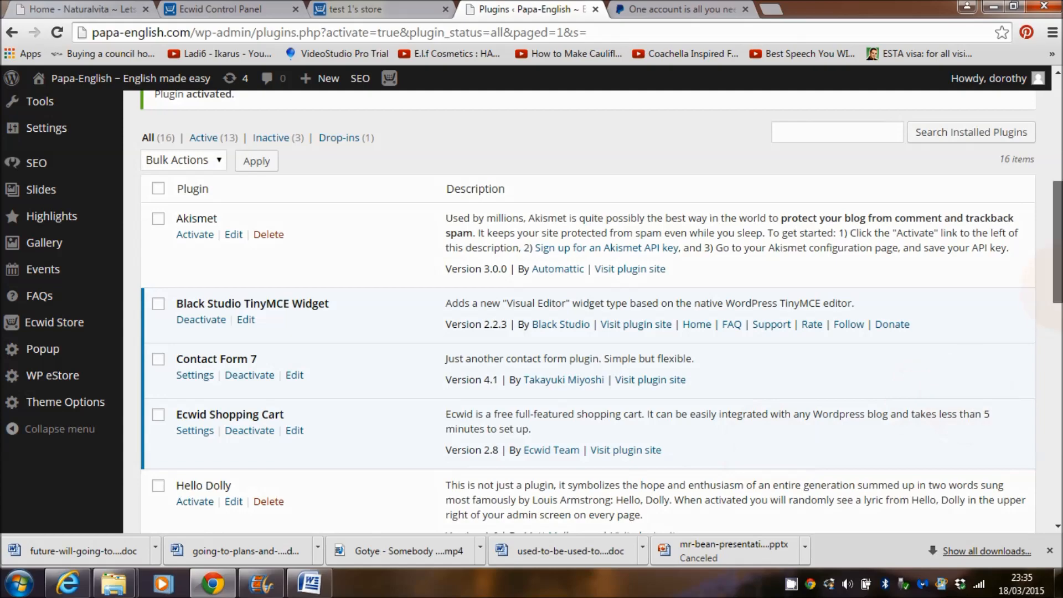
scroll(1054, 244, up, 3)
scroll(1054, 243, down, 3)
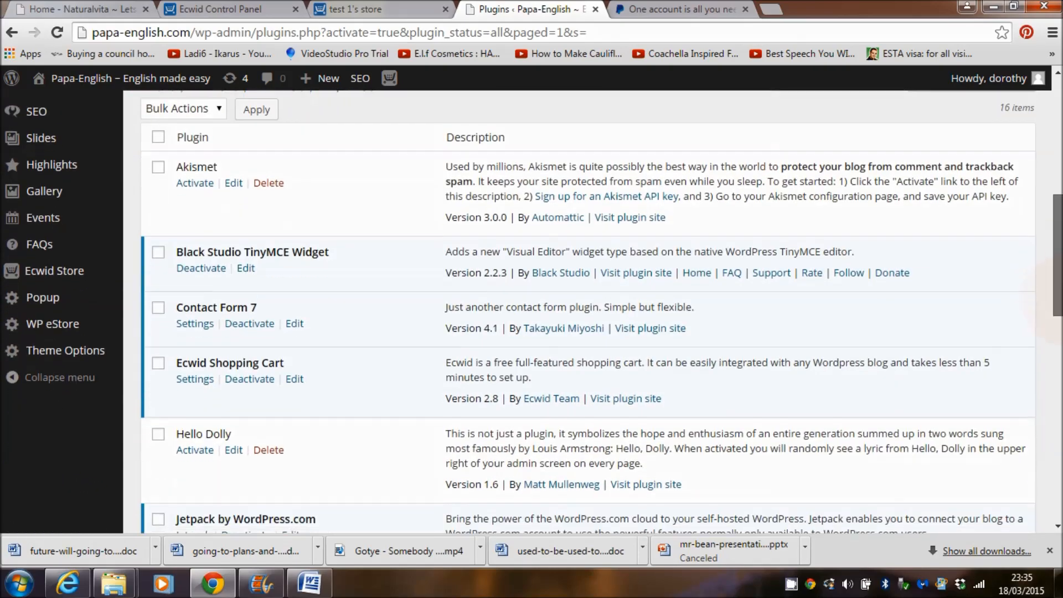
scroll(587, 310, up, 7)
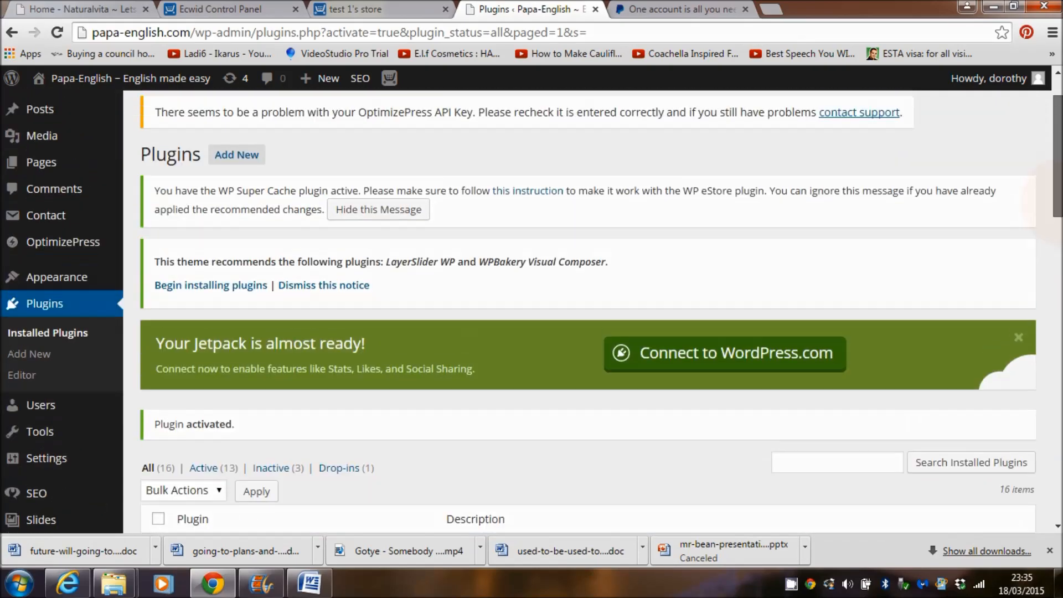
scroll(619, 238, up, 2)
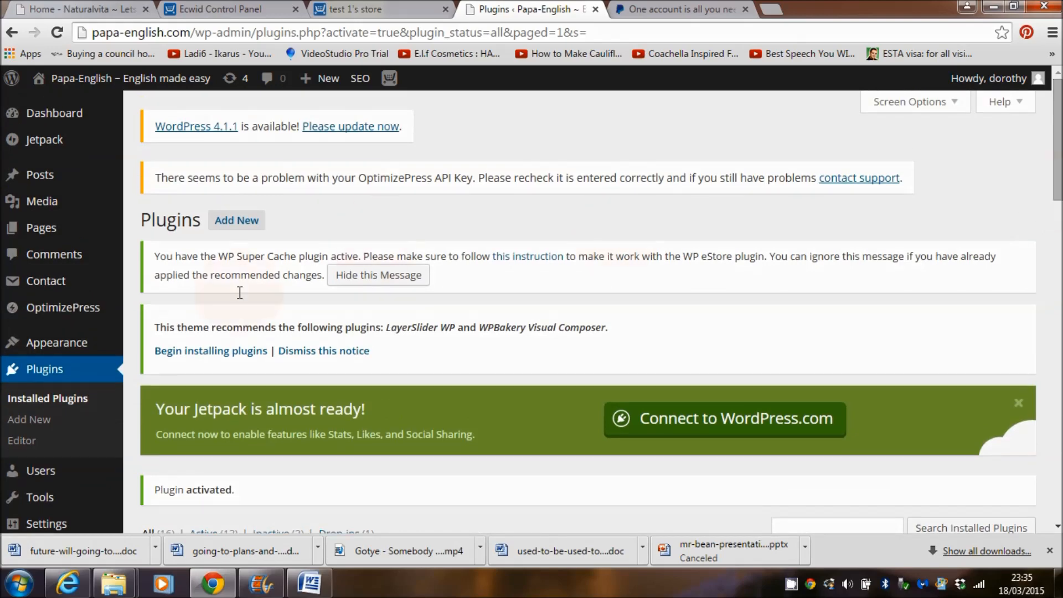
mouse_move(50, 233)
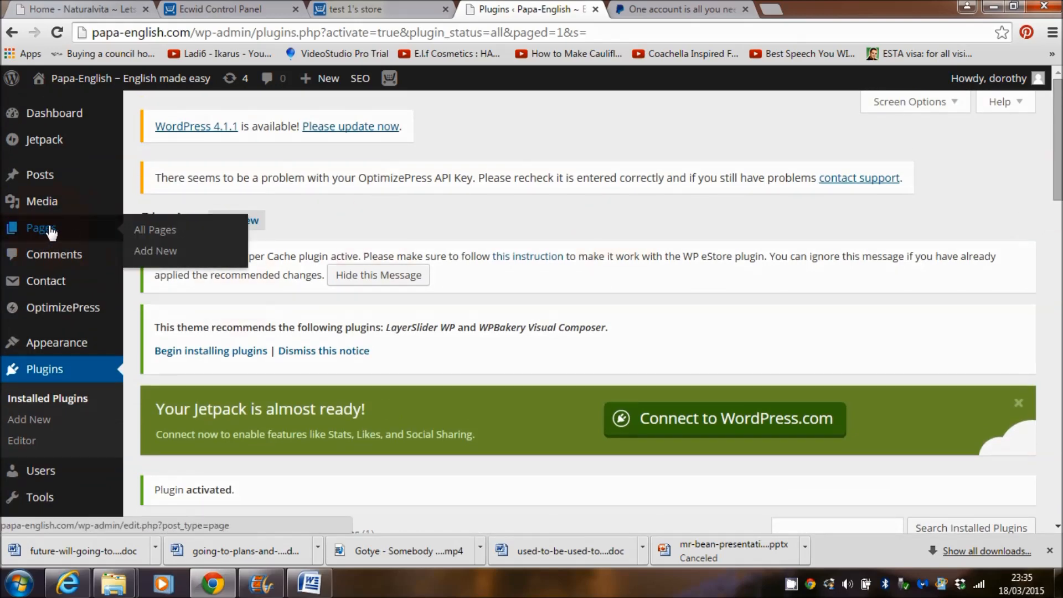
Step: Open All Pages, jump to the last page, then back to page 3 to find the Store row
click(50, 233)
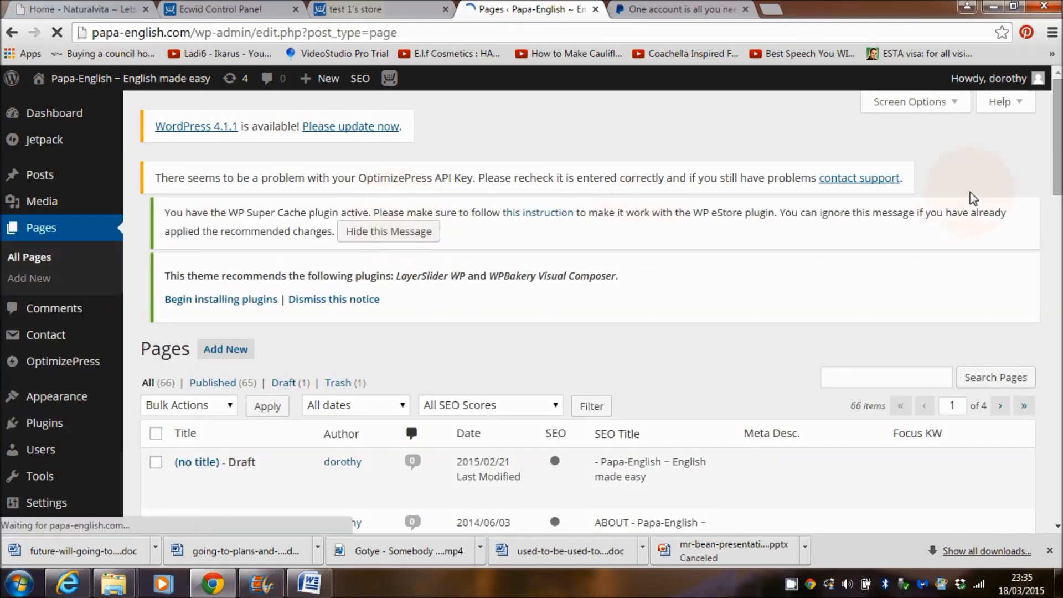
scroll(587, 310, down, 20)
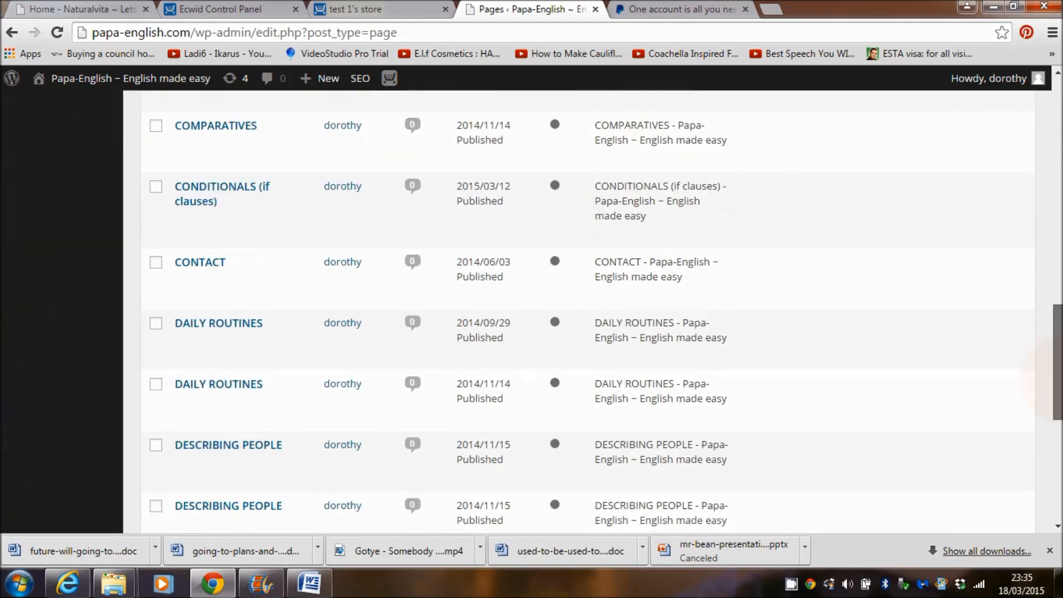
scroll(587, 310, down, 3)
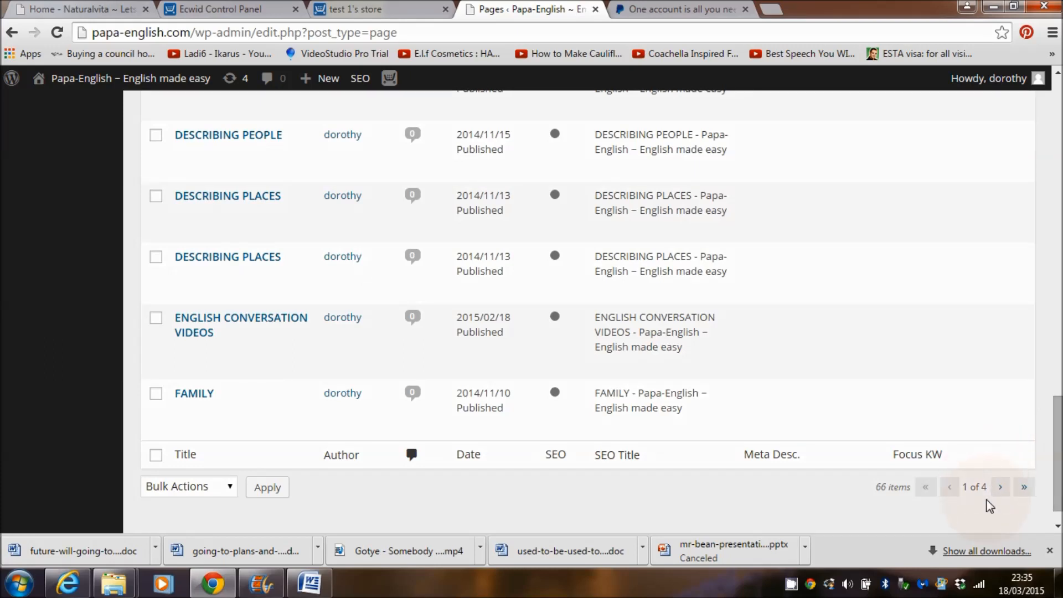
click(1022, 493)
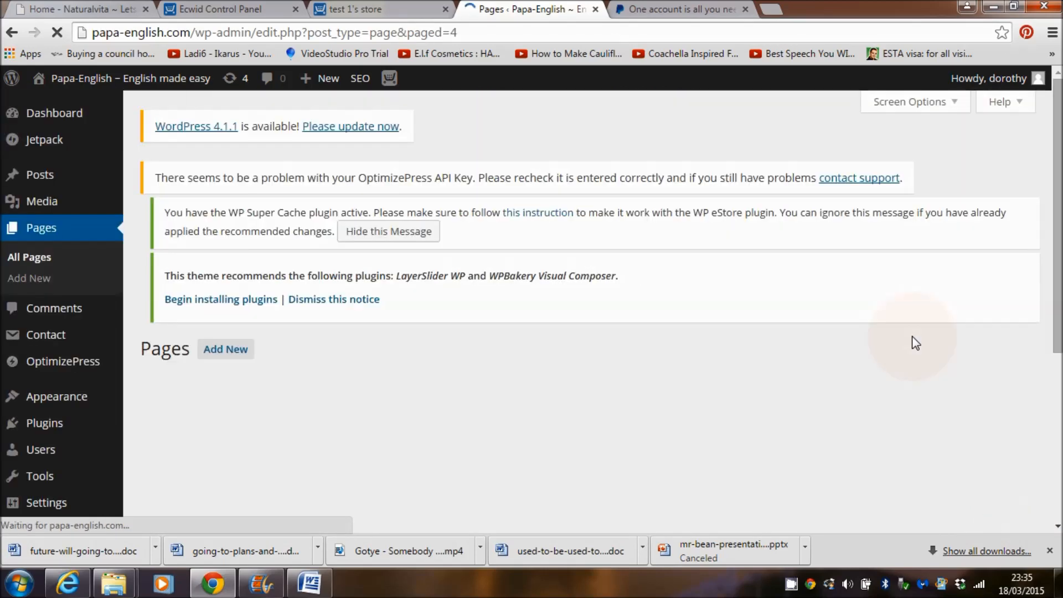
scroll(913, 339, down, 4)
drag(1059, 296, 1056, 432)
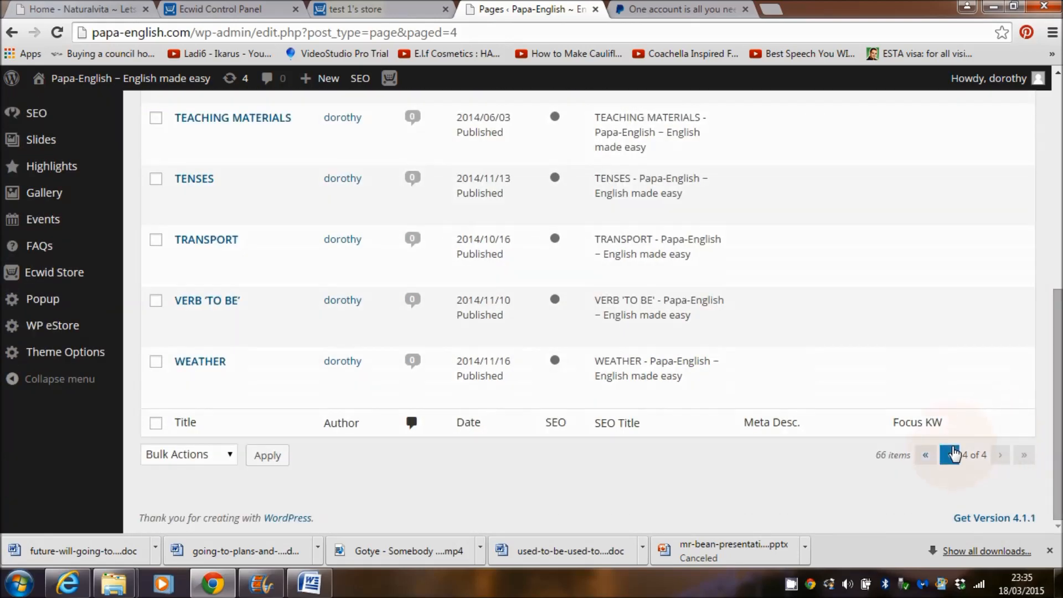
click(949, 454)
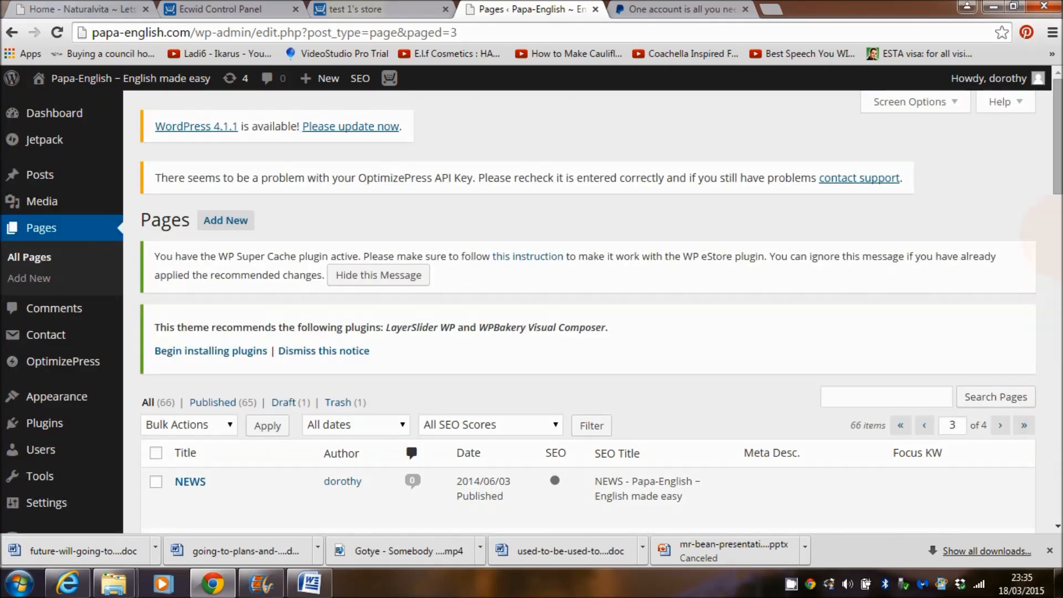
drag(1058, 163, 1058, 464)
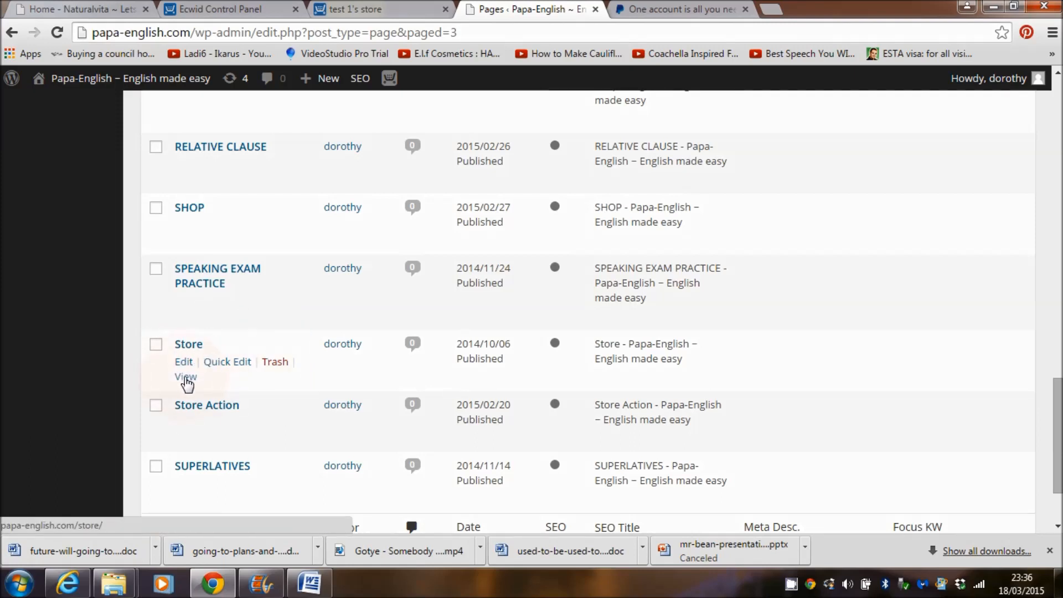
Step: View the live Store page's Ecwid product grid and 2-item bag, then return to the Dashboard
click(186, 379)
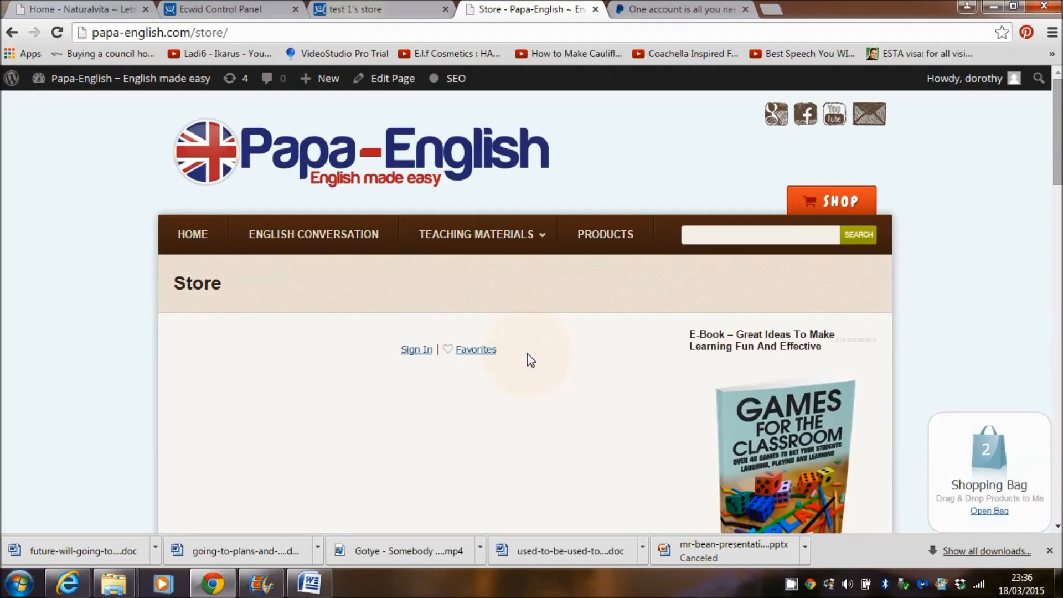
drag(1057, 159, 1057, 202)
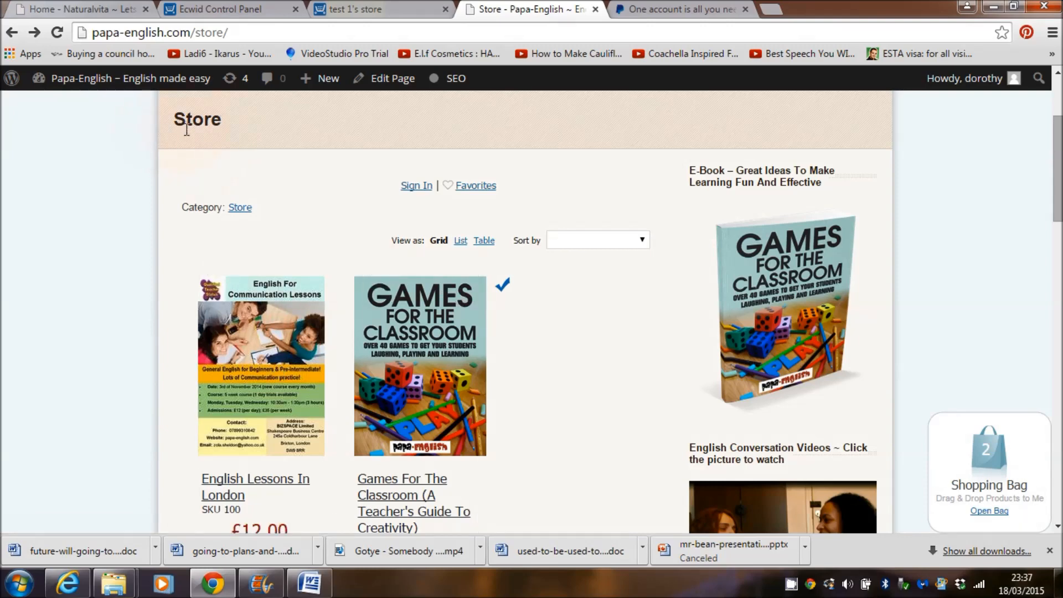
scroll(692, 254, up, 3)
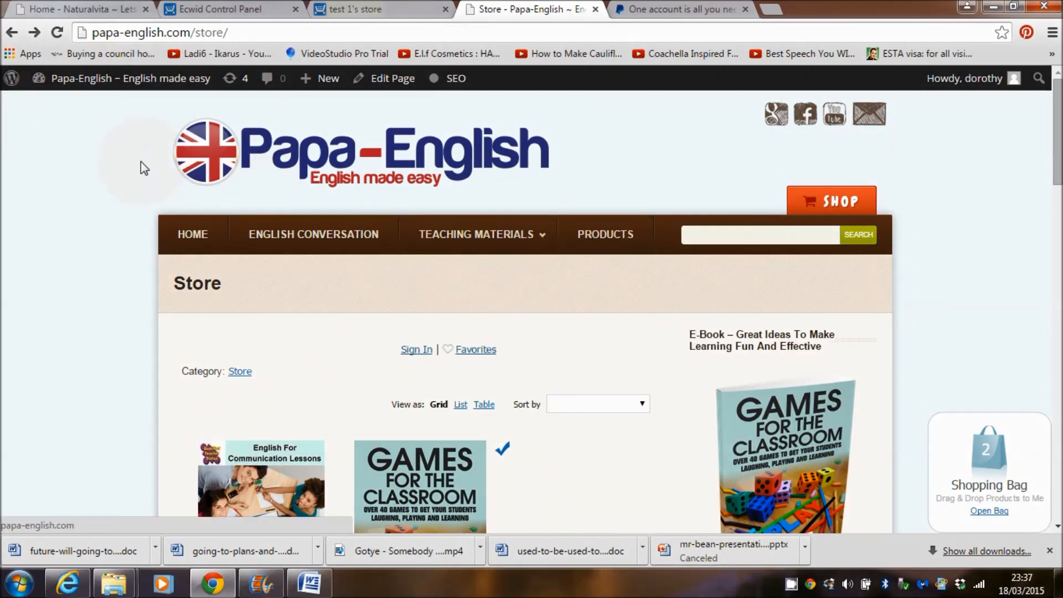
mouse_move(113, 82)
click(76, 108)
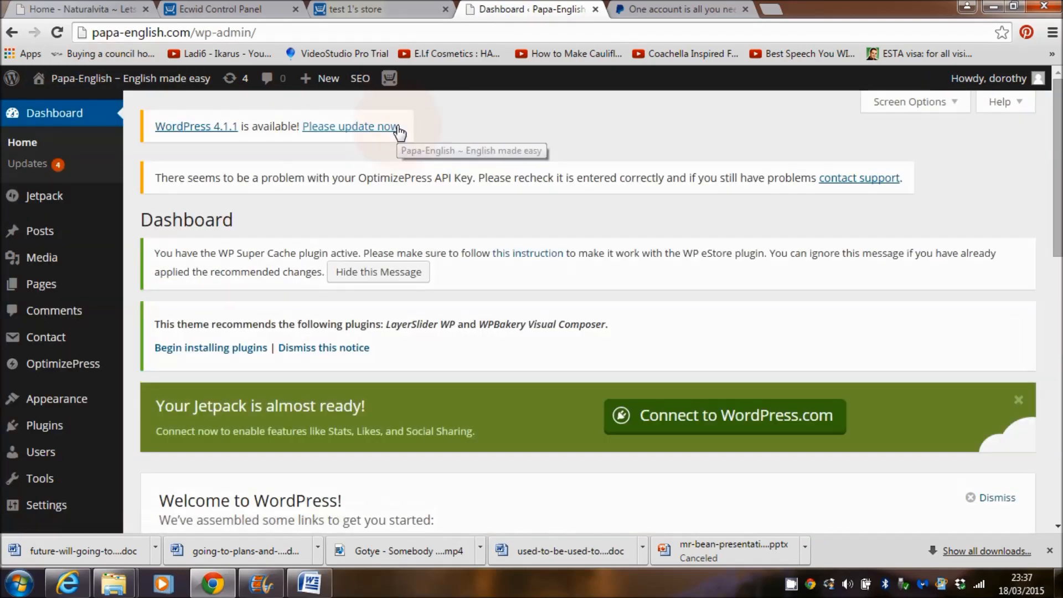
Step: Open the Store page for editing from the All Pages list
mouse_move(1057, 119)
mouse_down()
mouse_move(1056, 152)
mouse_move(1056, 114)
mouse_up()
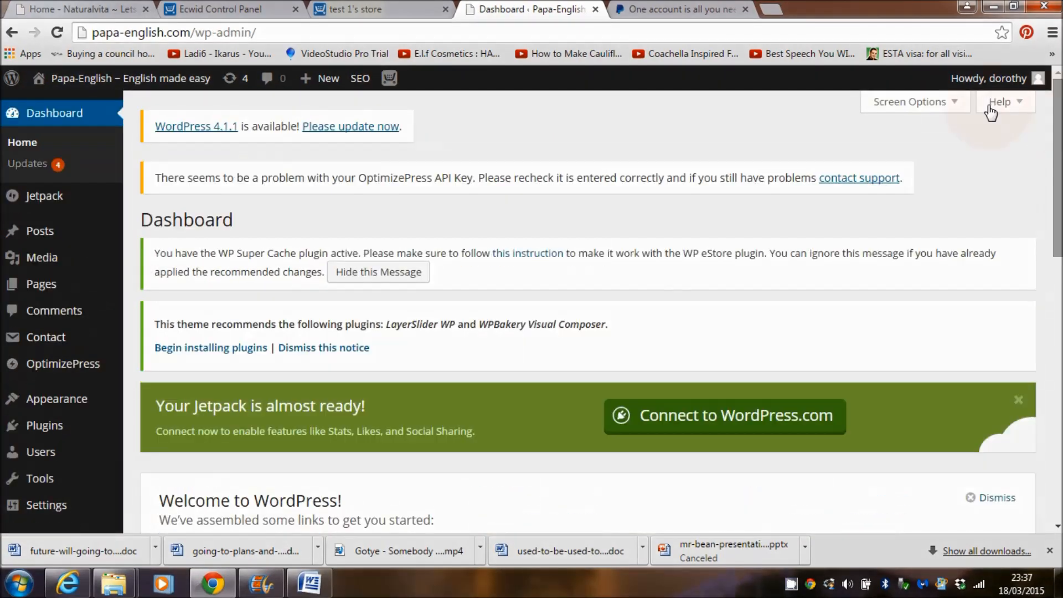
click(34, 285)
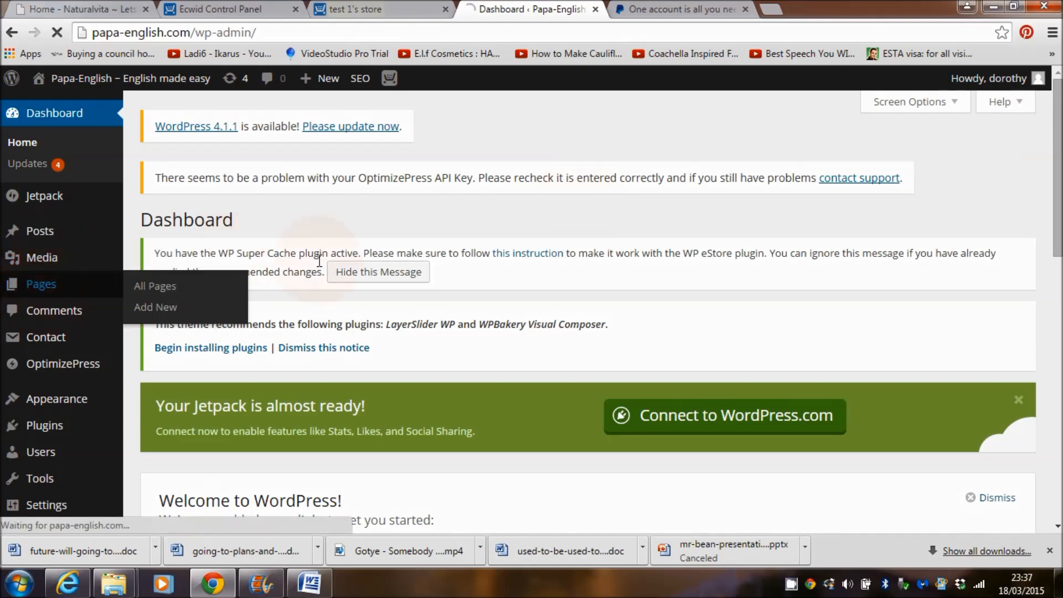
scroll(1040, 410, down, 1)
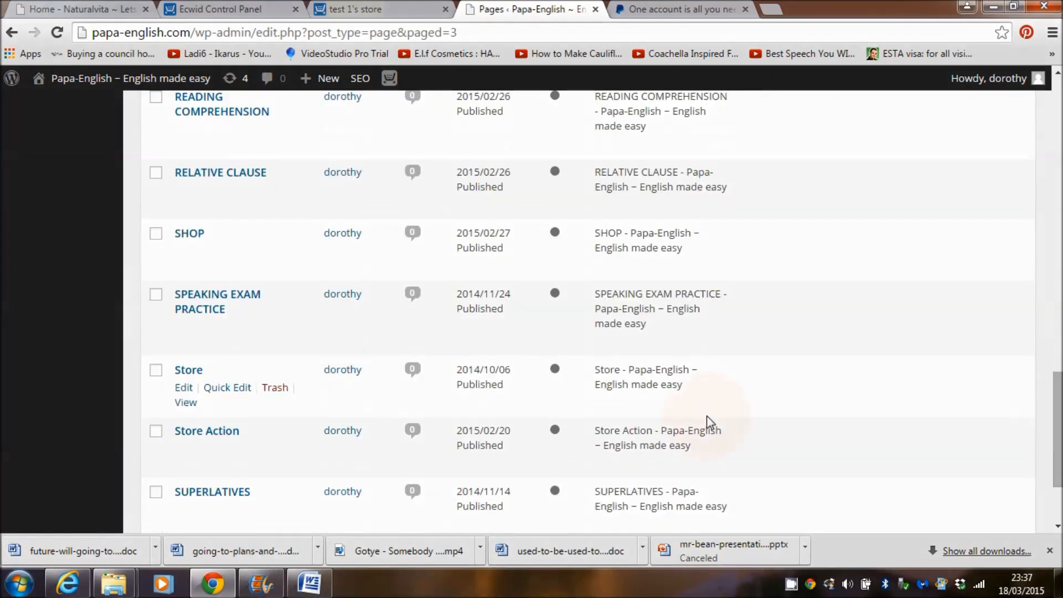
click(182, 389)
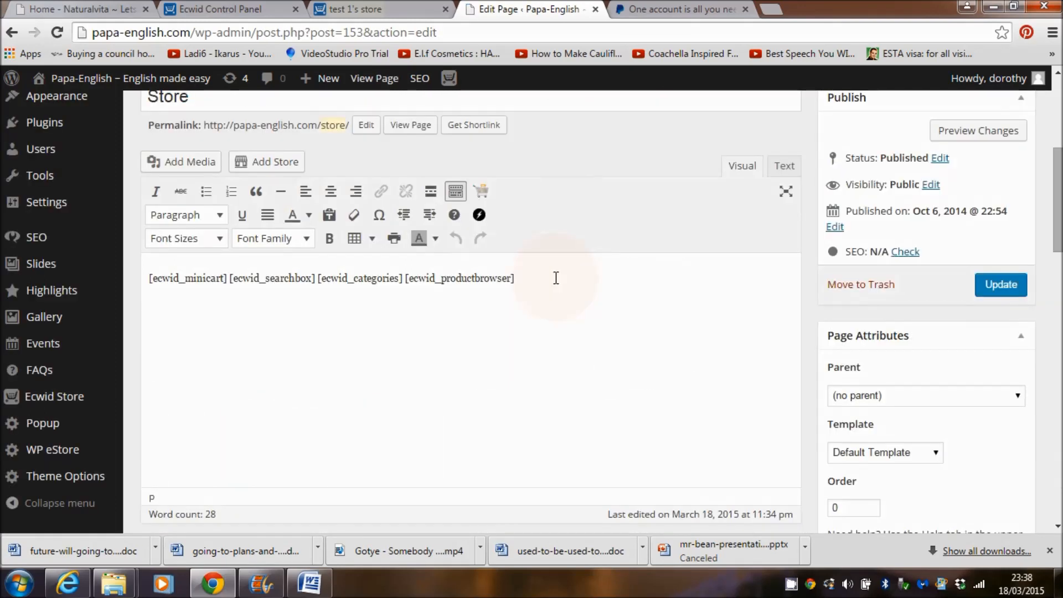
Step: Copy the line of ecwid minicart, searchbox, categories and productbrowser shortcodes
drag(520, 277, 145, 275)
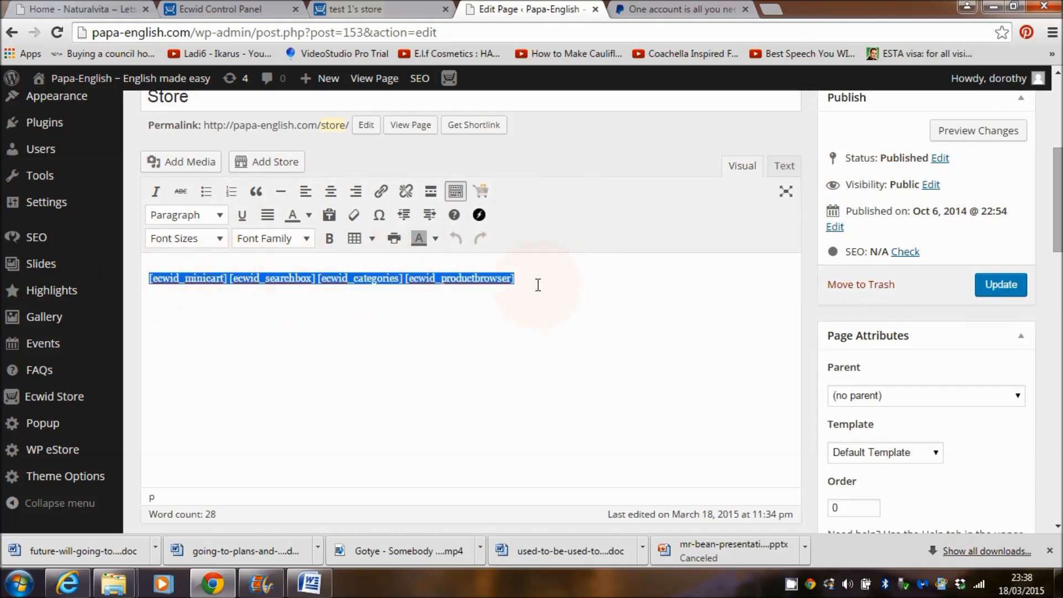
right_click(279, 282)
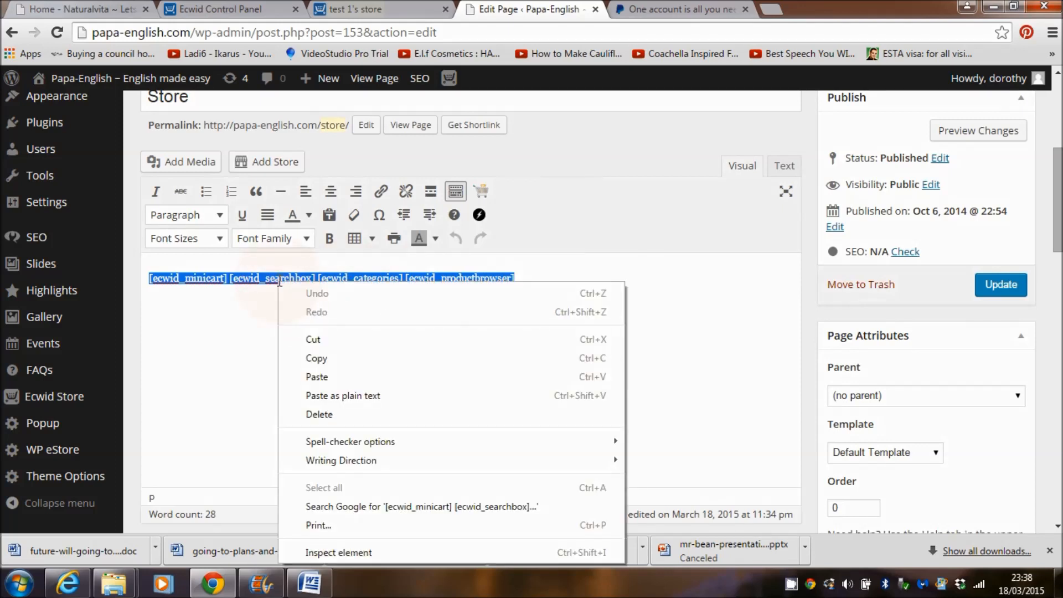
click(309, 356)
drag(1059, 217, 1061, 150)
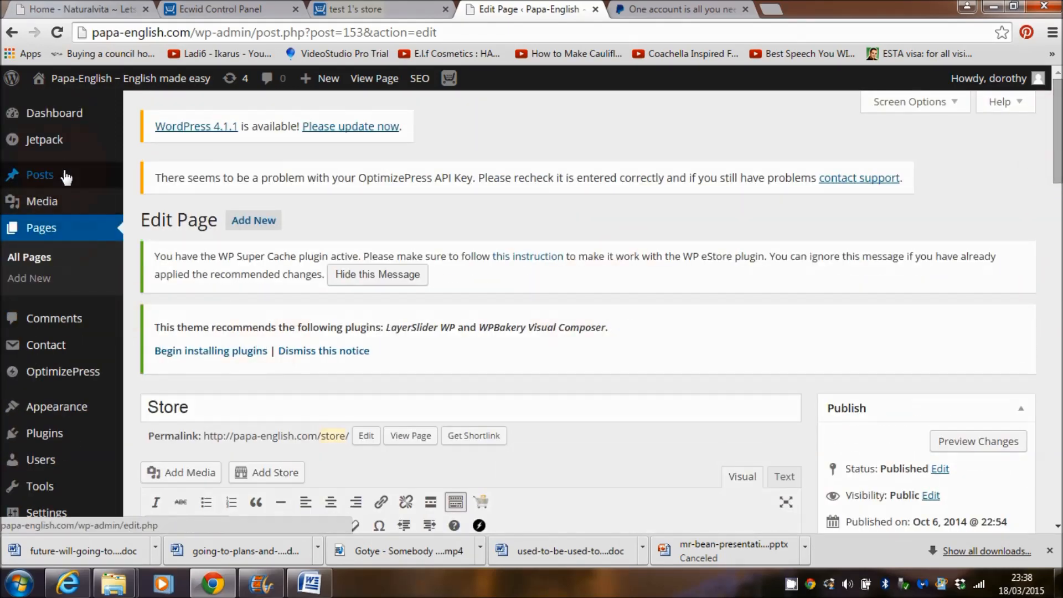
Step: From All Pages, open the site homepage in two new browser tabs
click(38, 226)
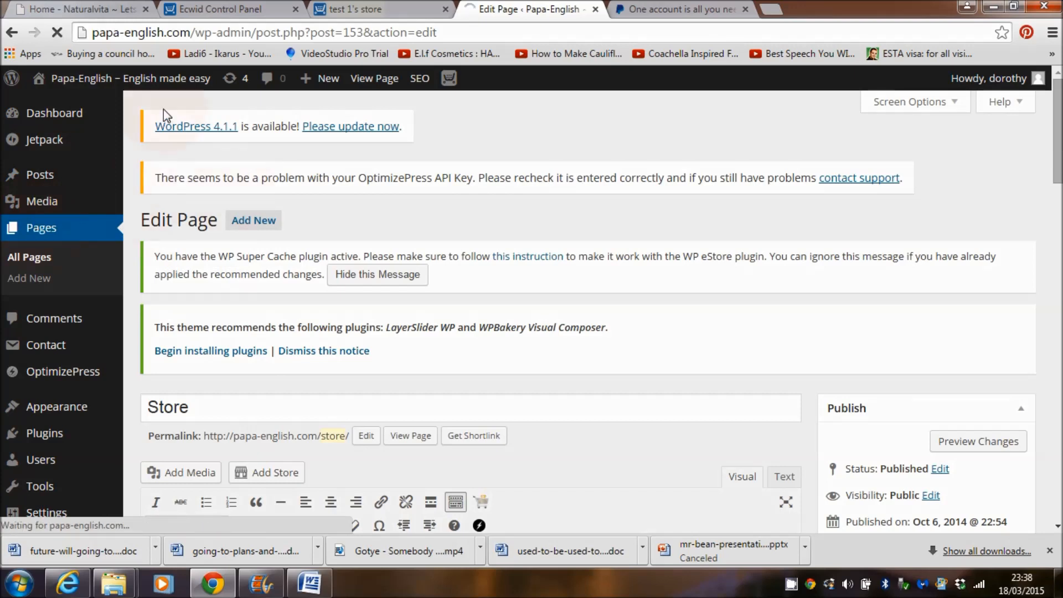
right_click(139, 82)
click(176, 84)
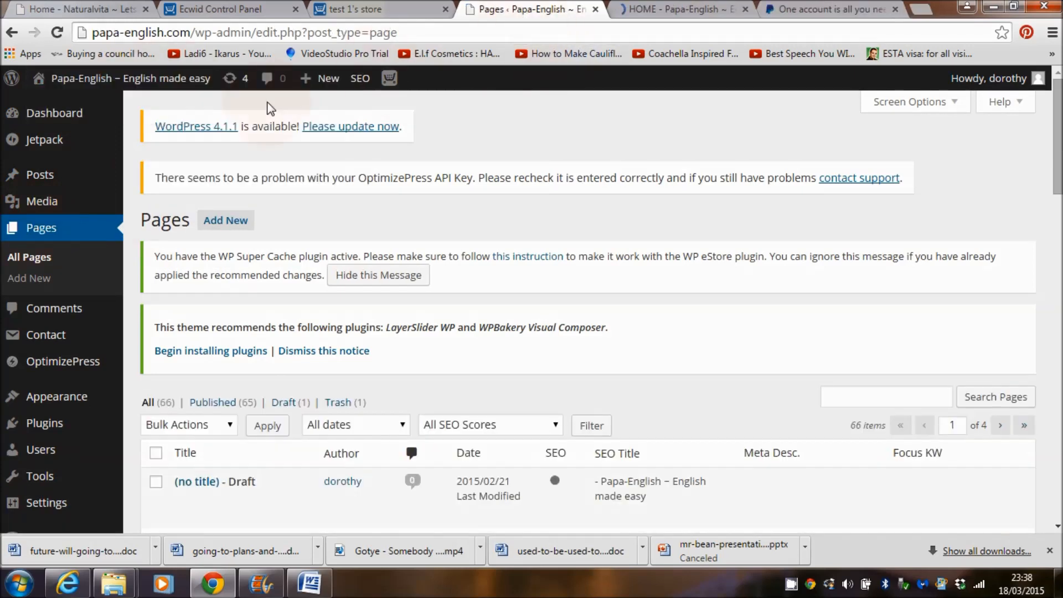
right_click(169, 84)
click(188, 95)
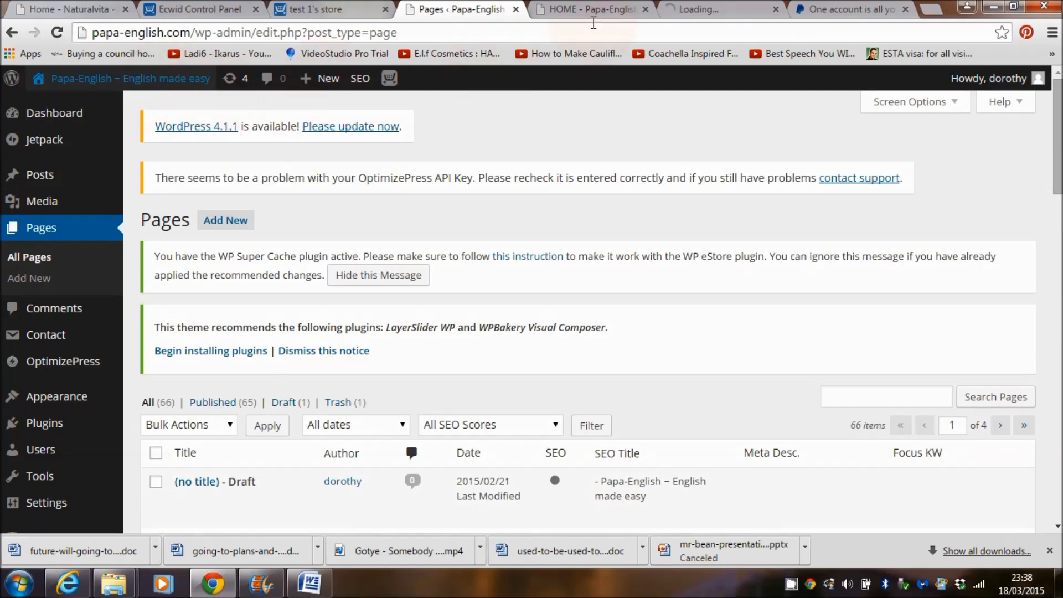
Step: Check the homepage tab, then return to the Pages list and edit the PRODUCTS page
click(589, 13)
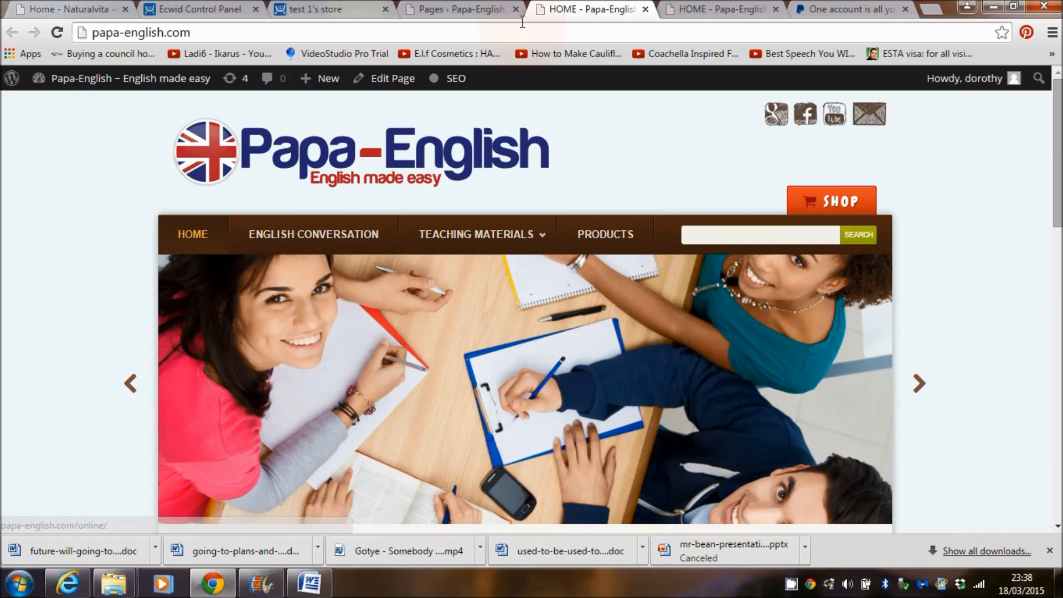
click(455, 10)
click(32, 233)
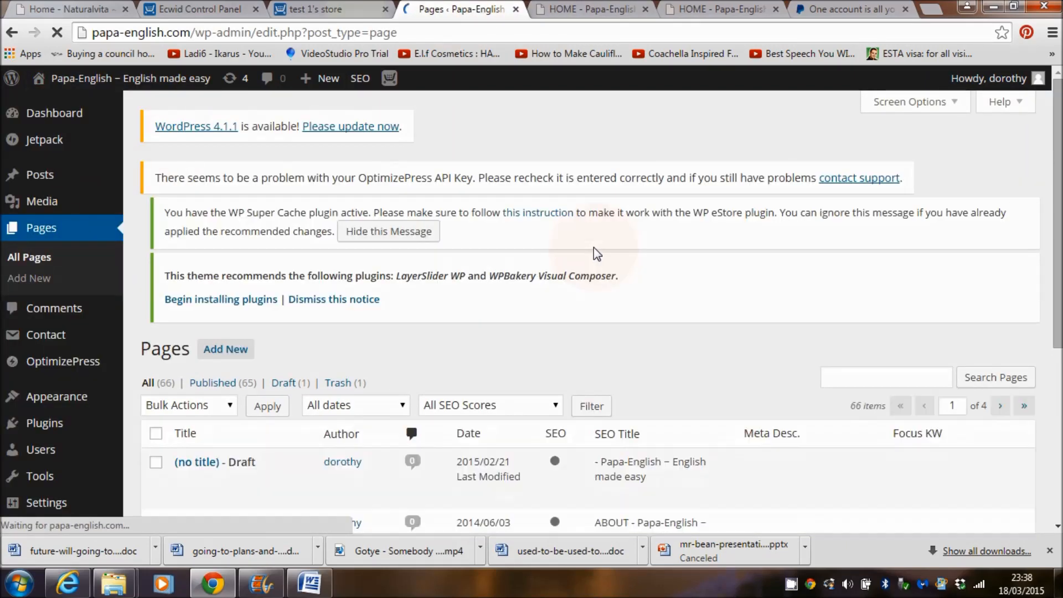
drag(1057, 136, 1060, 439)
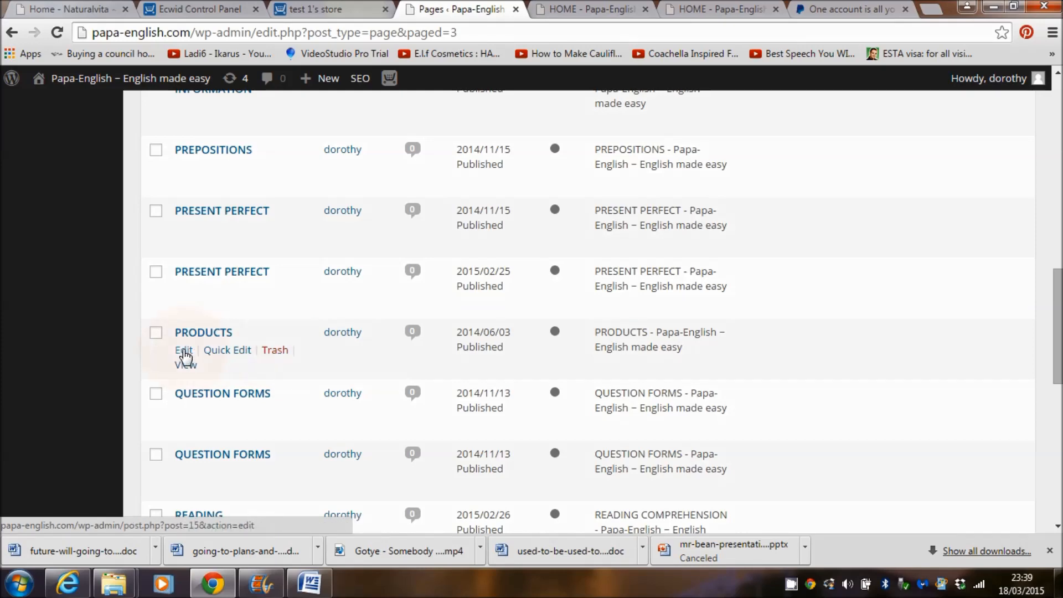
click(183, 349)
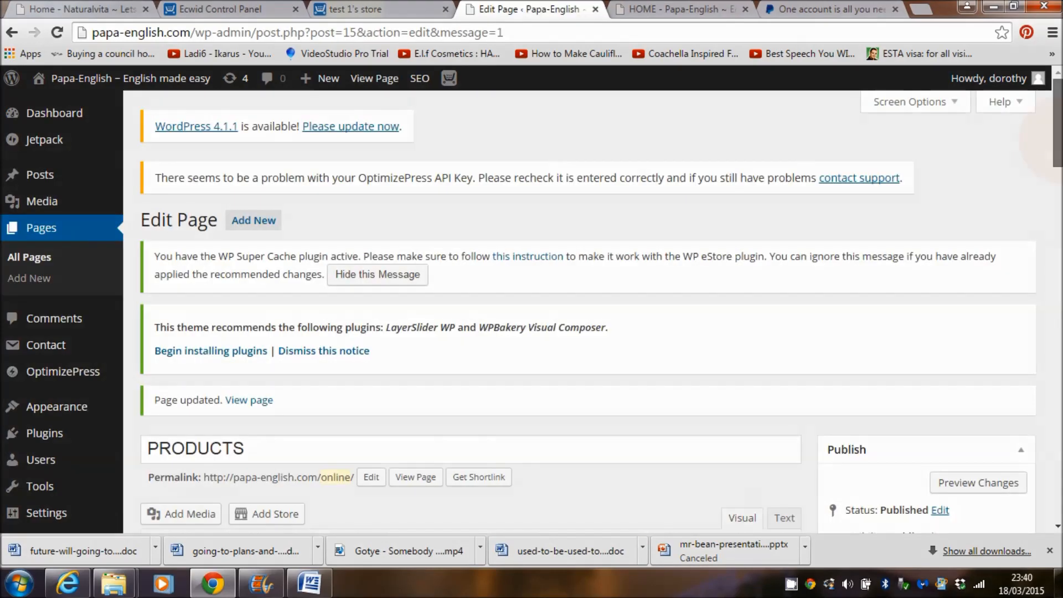
Step: Paste the four ecwid shortcodes into the PRODUCTS page body, update it and view it live
drag(1058, 138, 1059, 196)
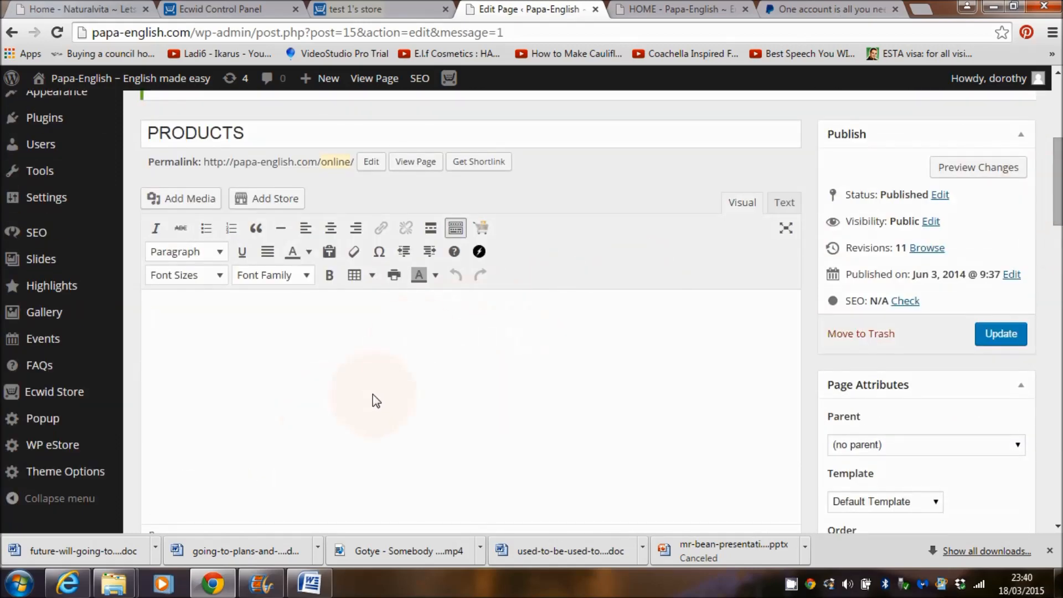
right_click(387, 322)
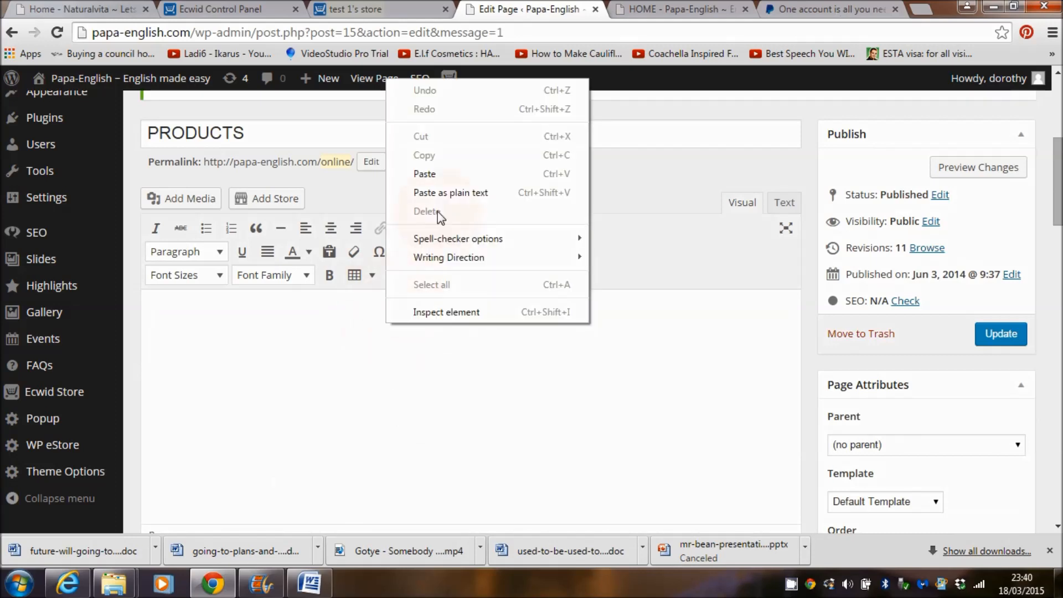
click(443, 176)
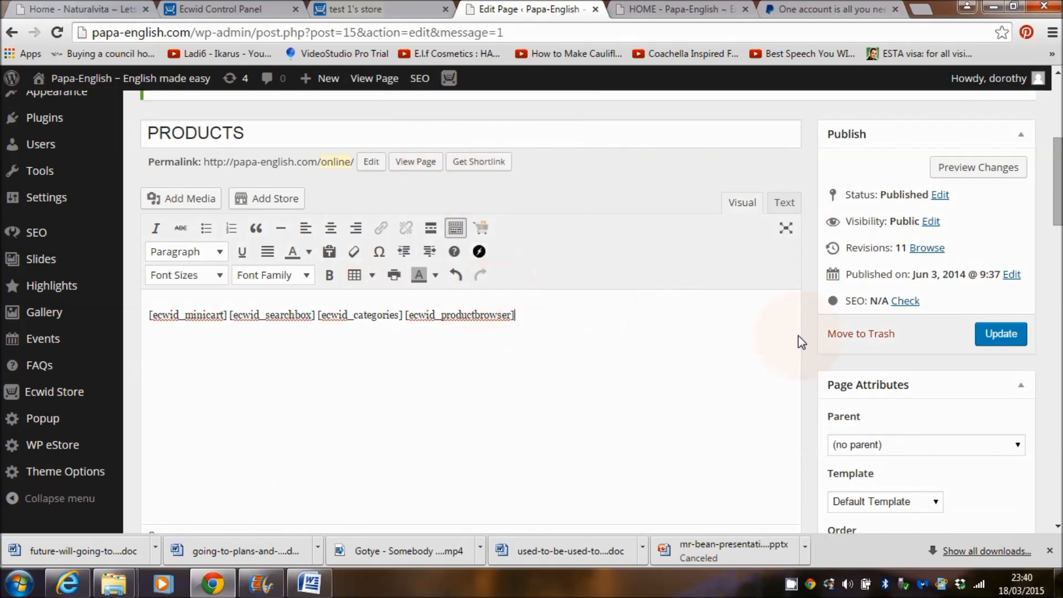
click(1003, 334)
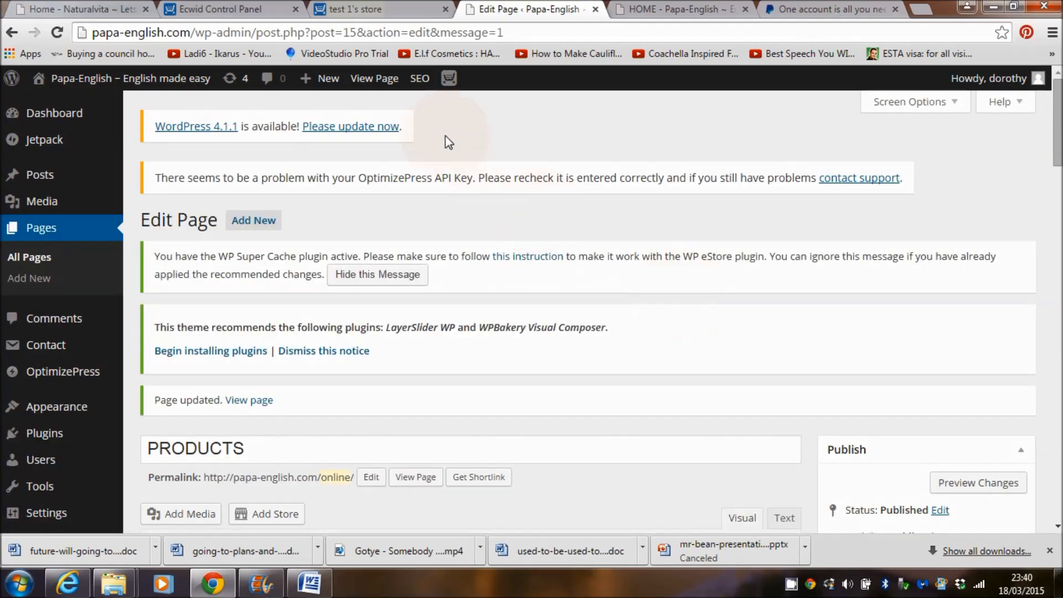
click(375, 78)
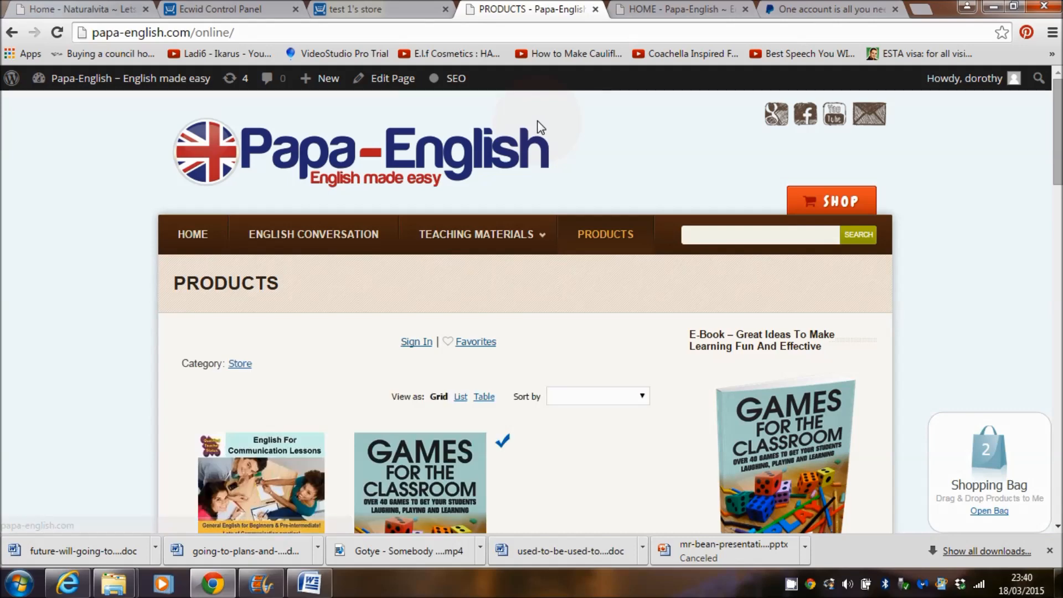
Step: Add the £12.00 '1 day Trial' English Lessons In London option to the shopping bag
mouse_move(1057, 161)
mouse_down()
mouse_move(1057, 231)
mouse_move(1057, 177)
mouse_up()
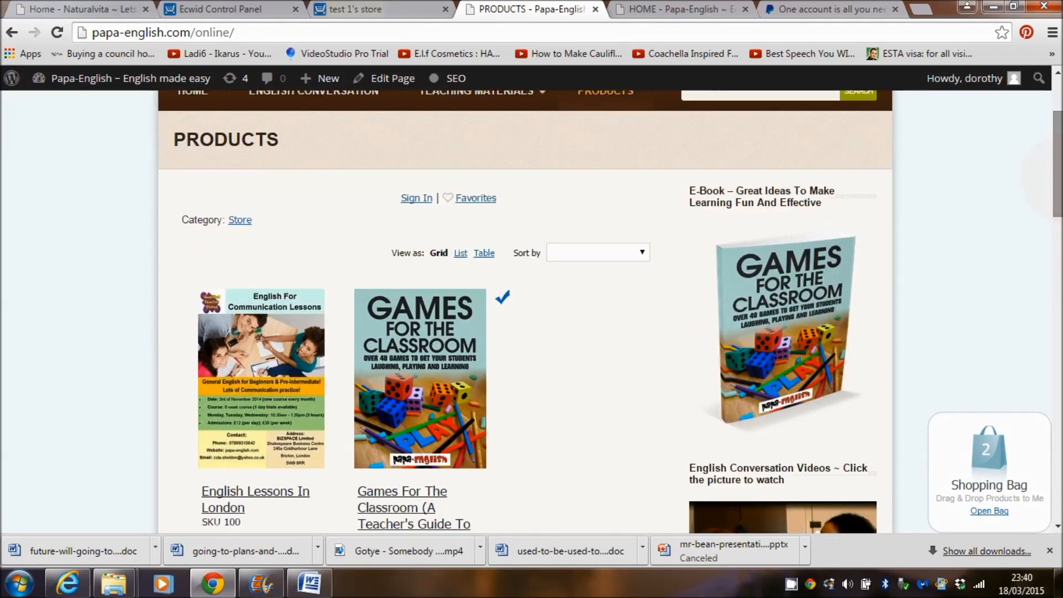
mouse_move(1060, 181)
mouse_down()
mouse_move(1060, 235)
mouse_move(1060, 196)
mouse_up()
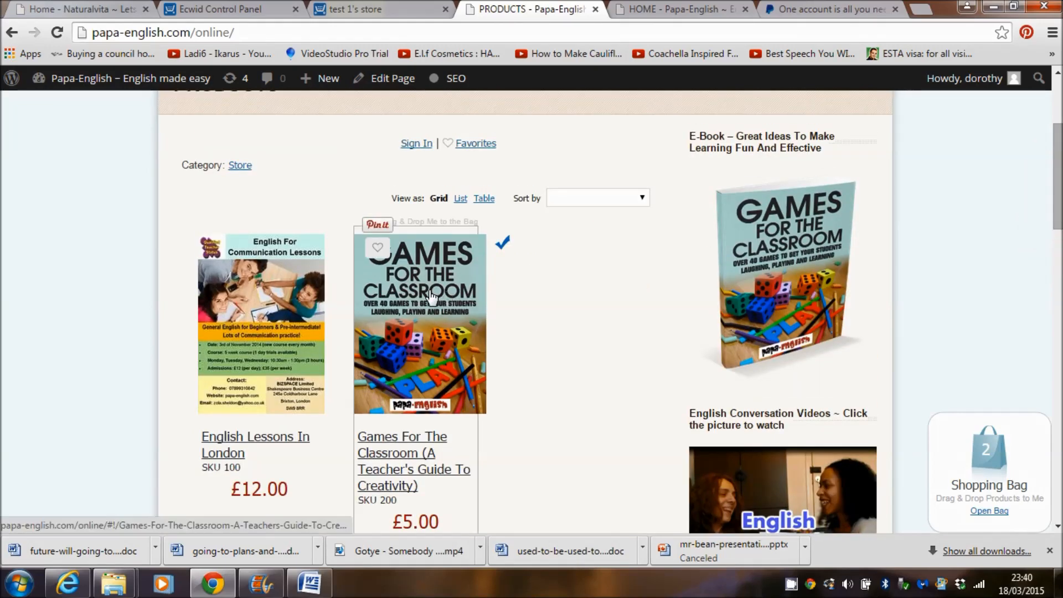
click(266, 320)
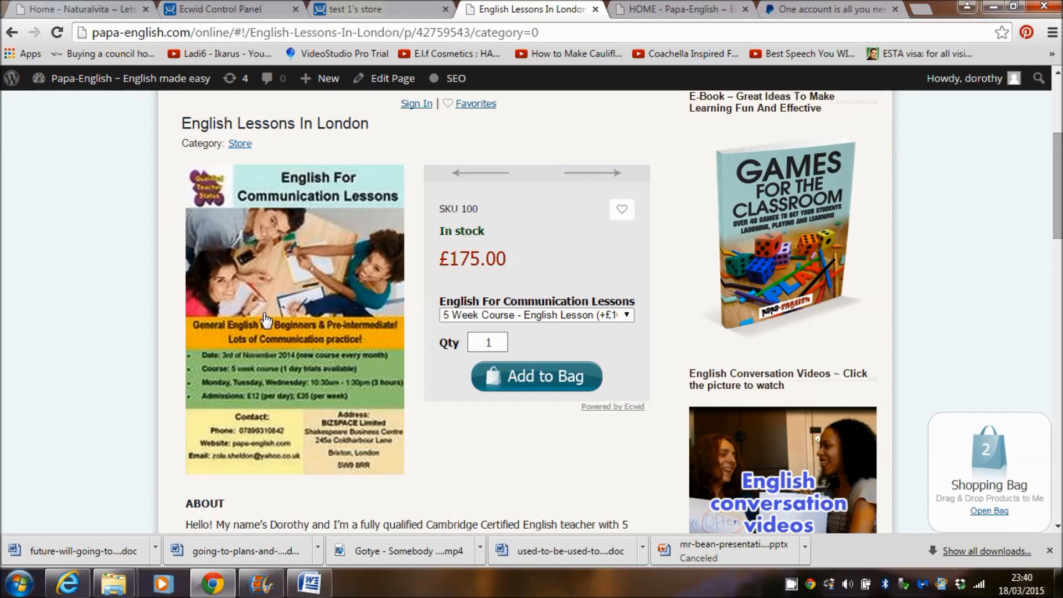
click(626, 315)
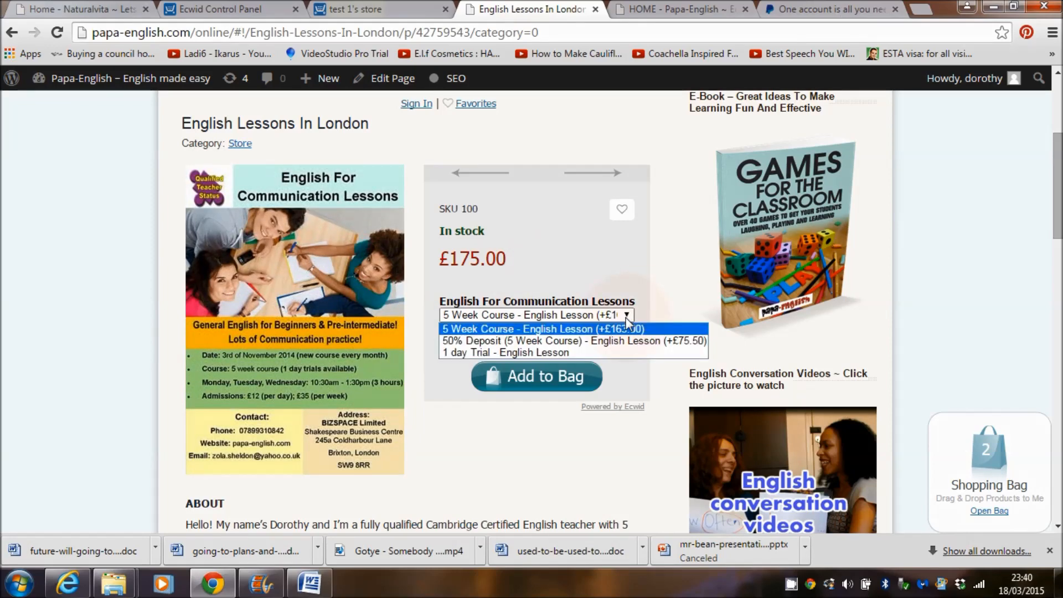
click(593, 353)
click(532, 386)
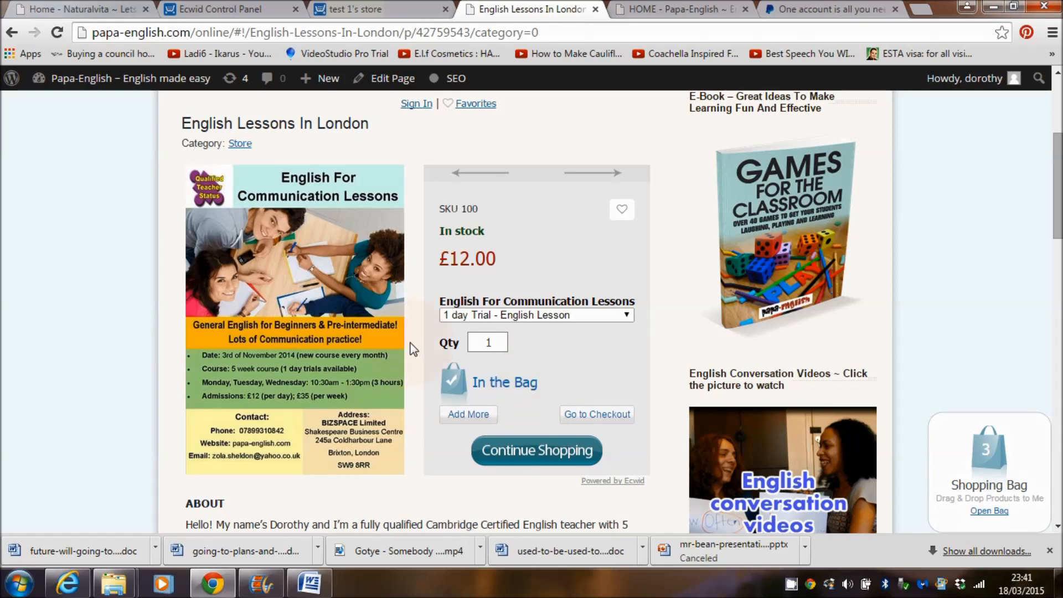
Step: Scroll the product page, then go back to the PRODUCTS page editor
scroll(1025, 198, up, 3)
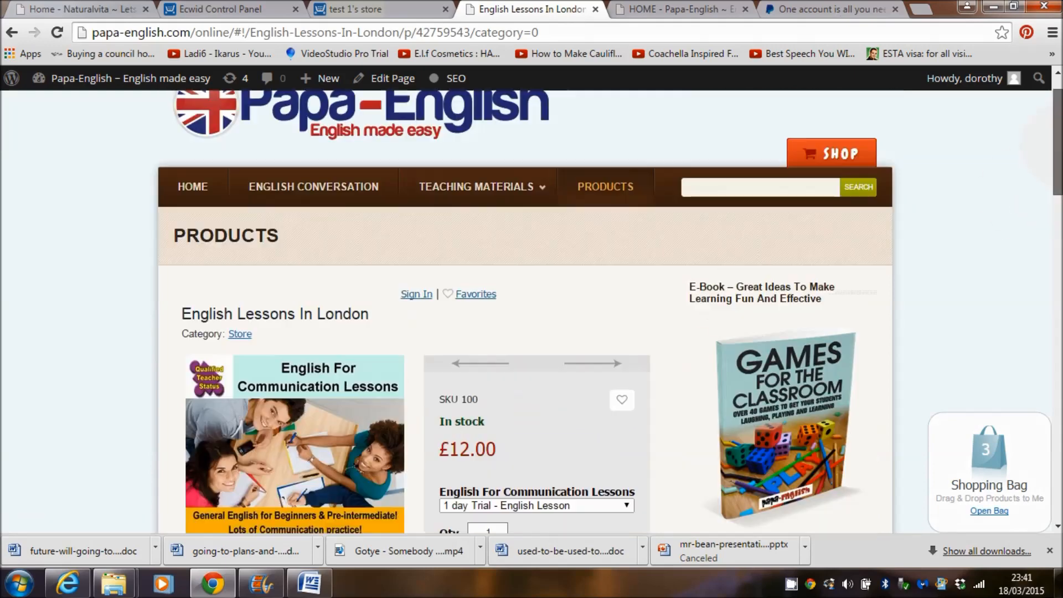
scroll(966, 205, down, 3)
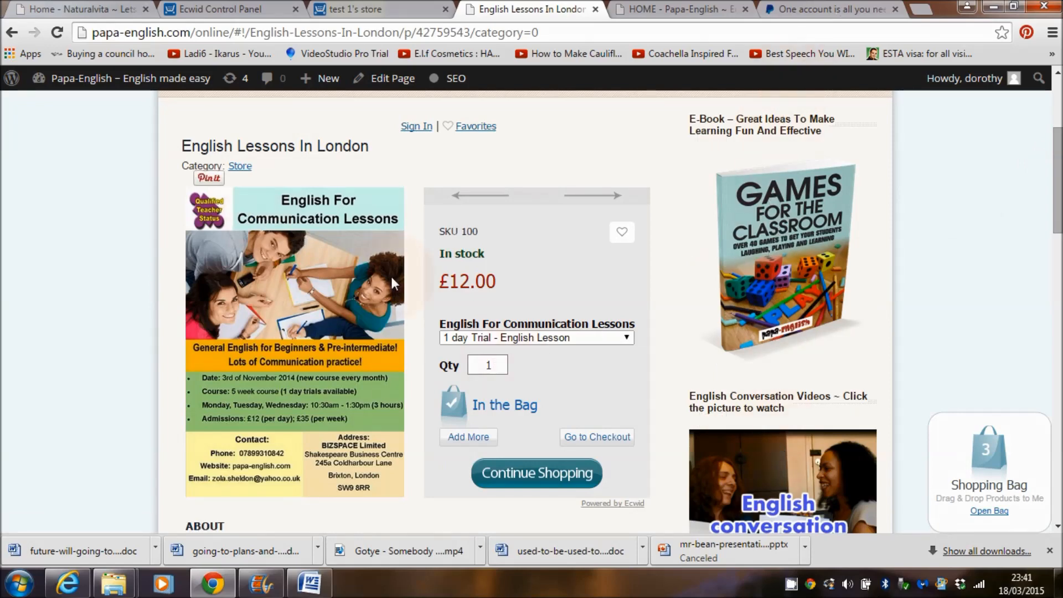
click(596, 373)
drag(1058, 185, 1057, 171)
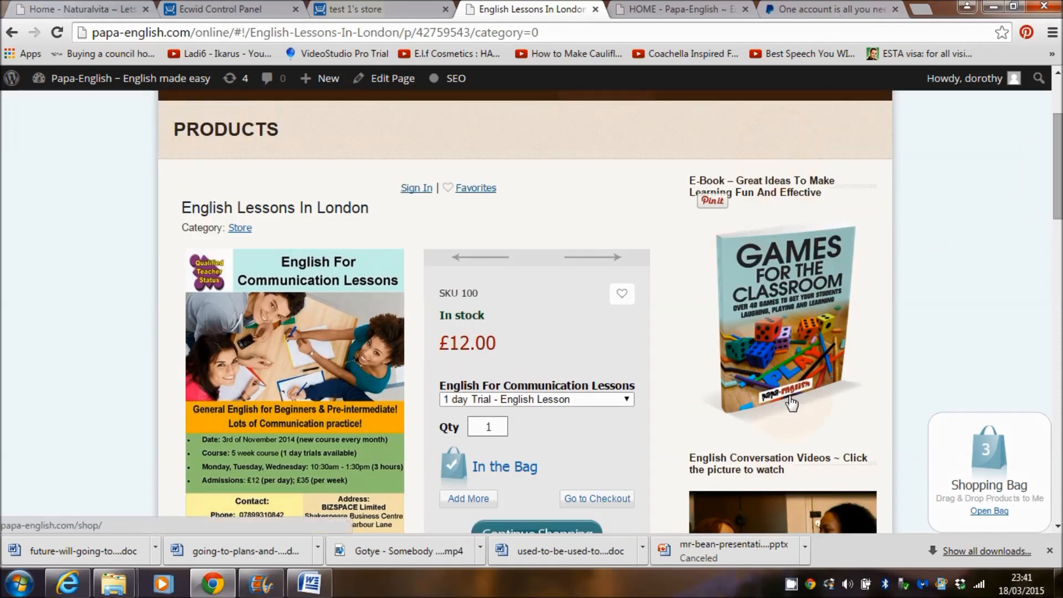
scroll(792, 404, up, 3)
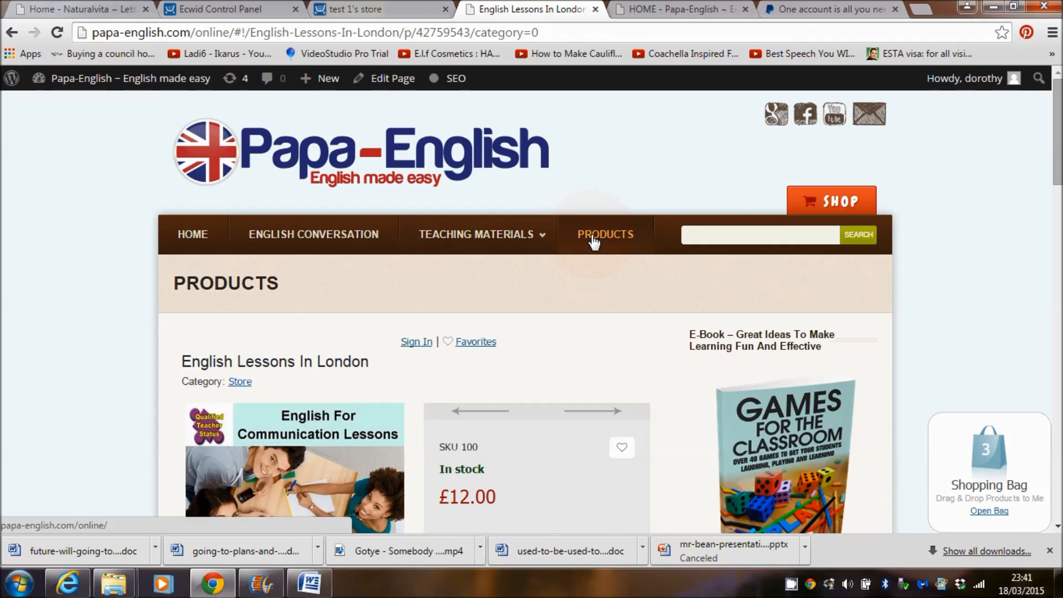
click(398, 78)
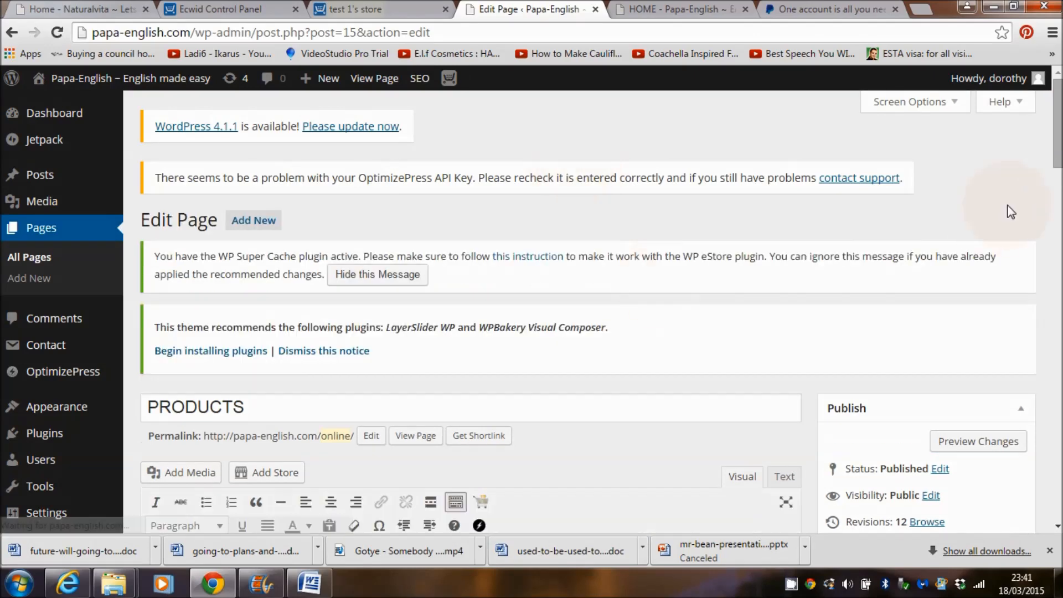
Step: Switch the PRODUCTS page template to Full-Width, update the page and view it live
scroll(930, 310, down, 9)
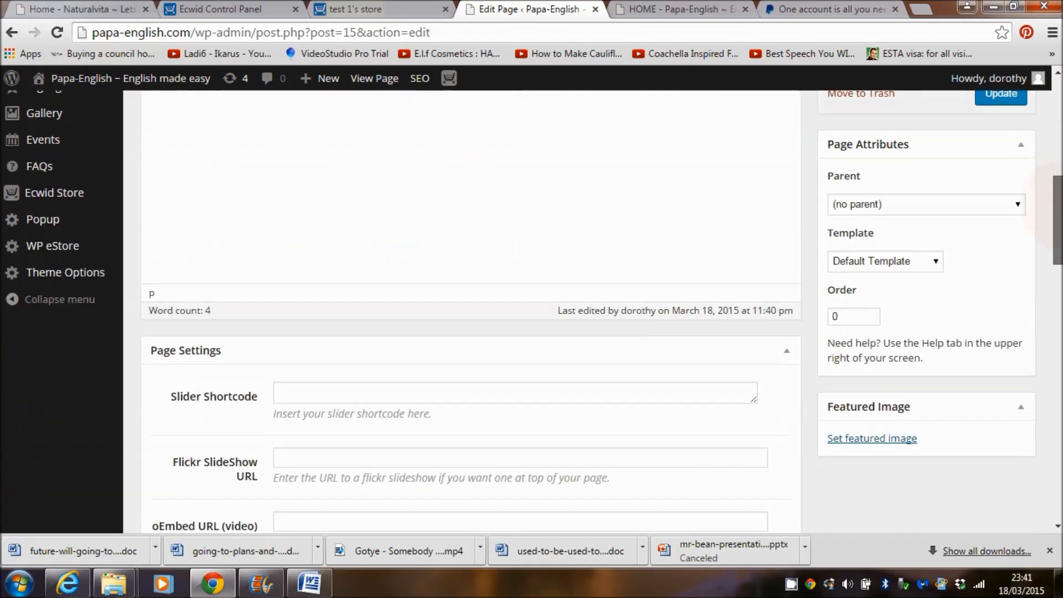
scroll(930, 310, up, 1)
click(934, 323)
click(932, 307)
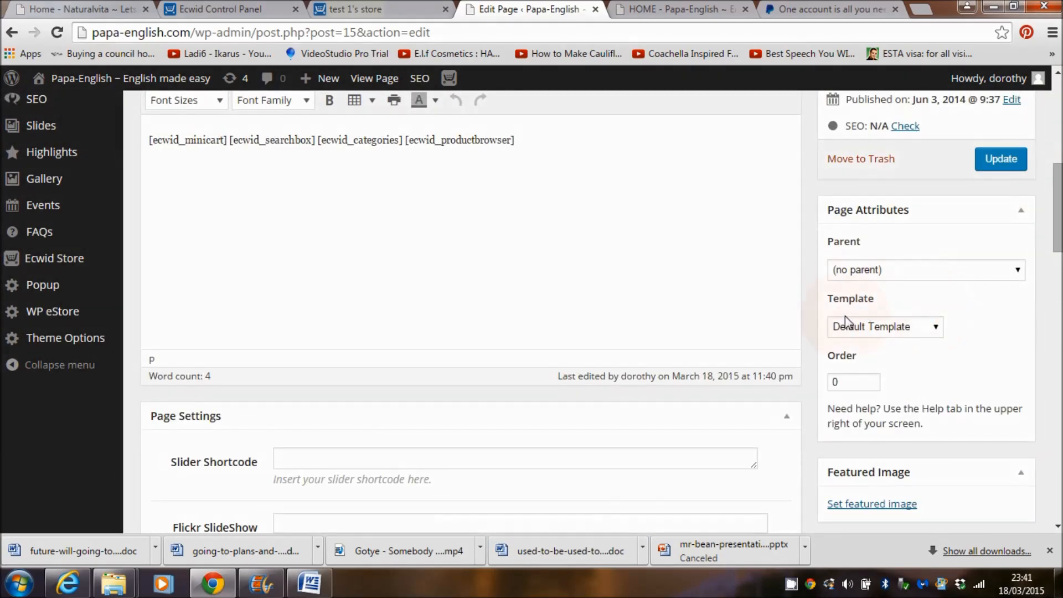
click(935, 332)
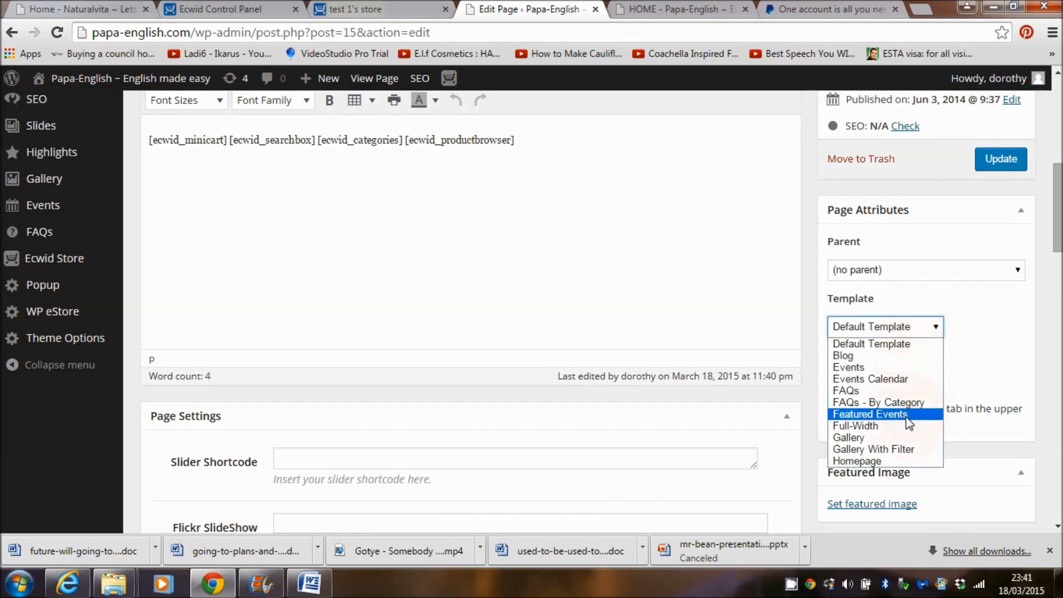
click(868, 427)
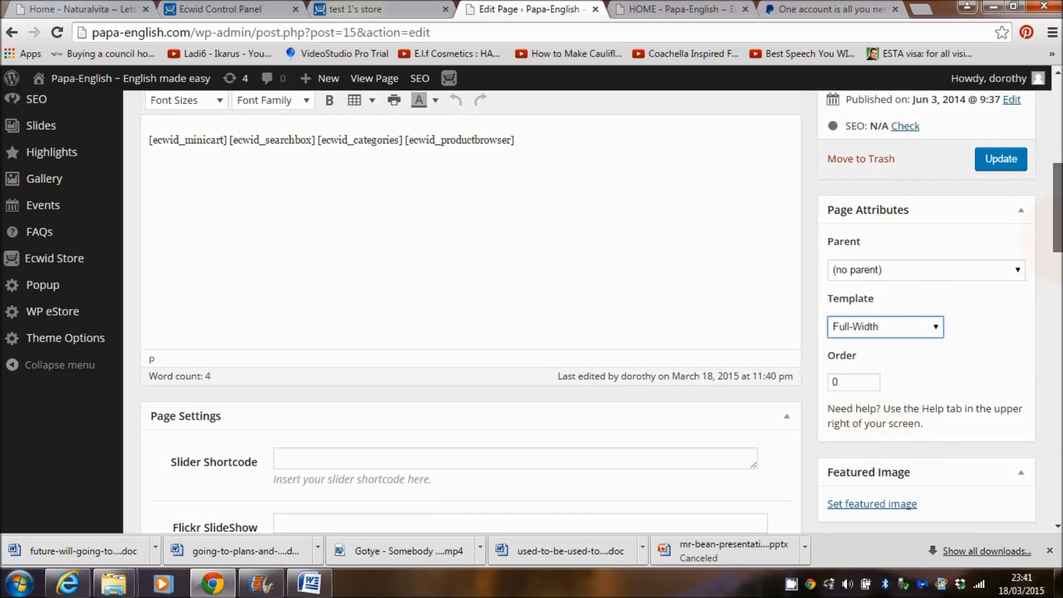
drag(1059, 248, 1060, 222)
click(1001, 303)
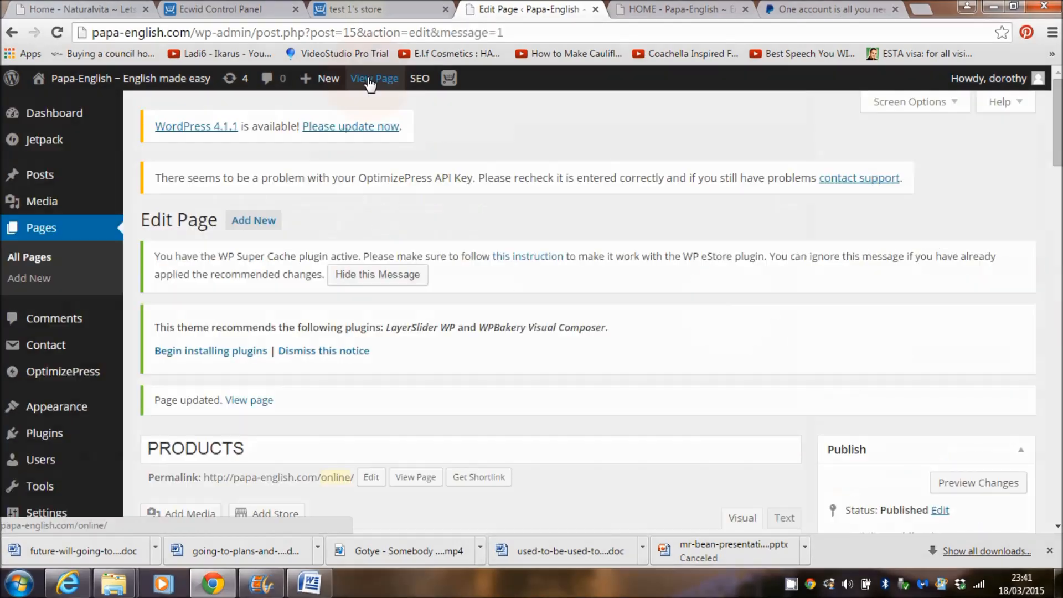
click(369, 80)
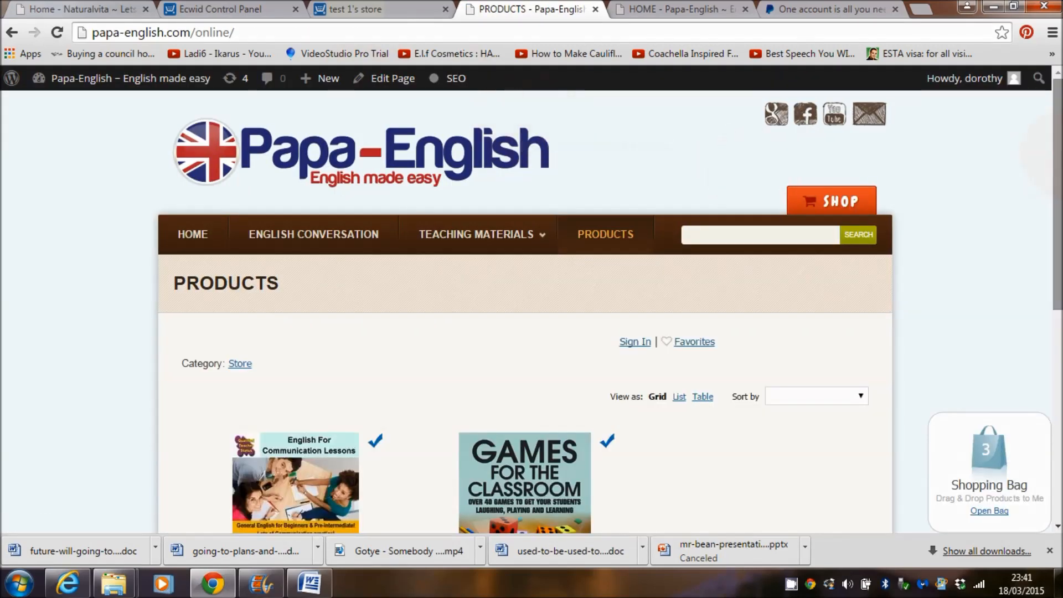
Step: Drag Games For The Classroom and English Lessons In London onto the Shopping Bag widget
scroll(761, 174, down, 3)
mouse_move(1061, 242)
mouse_down()
mouse_move(1060, 281)
mouse_move(1061, 175)
mouse_move(1061, 258)
mouse_up()
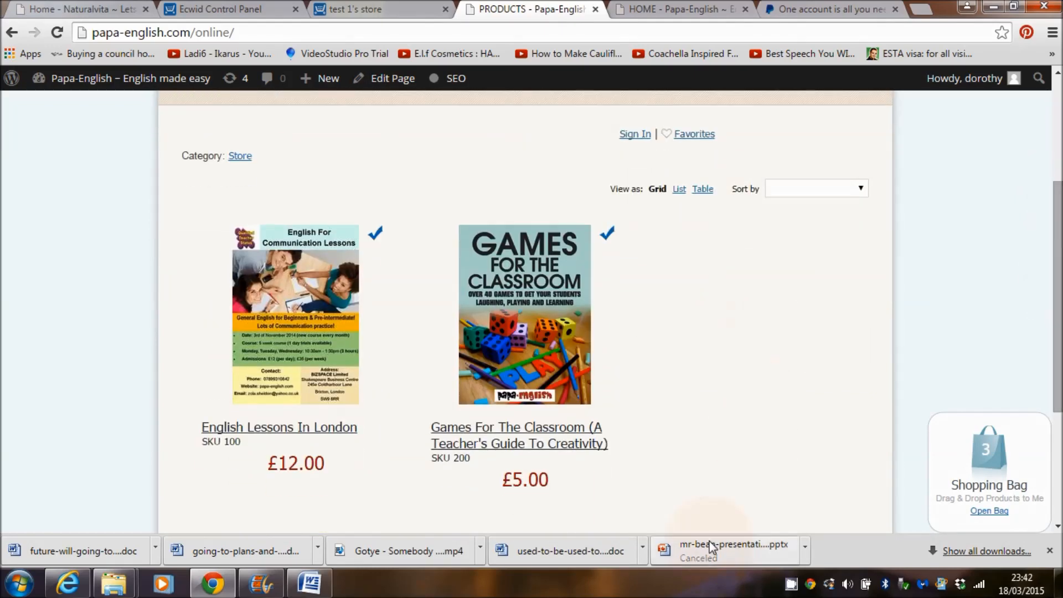
scroll(665, 268, up, 1)
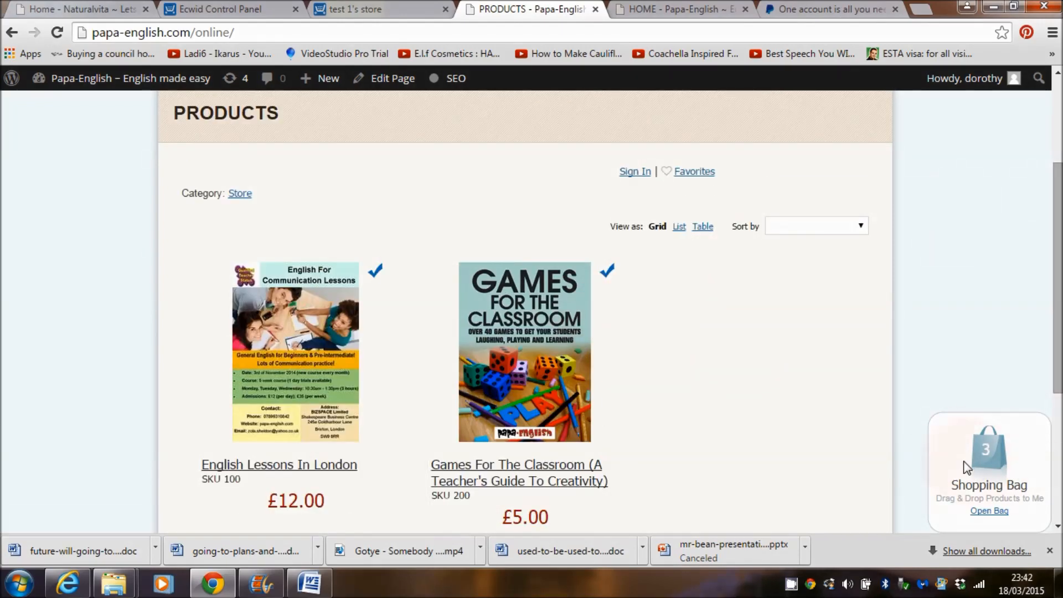
drag(589, 382, 983, 451)
scroll(605, 351, up, 3)
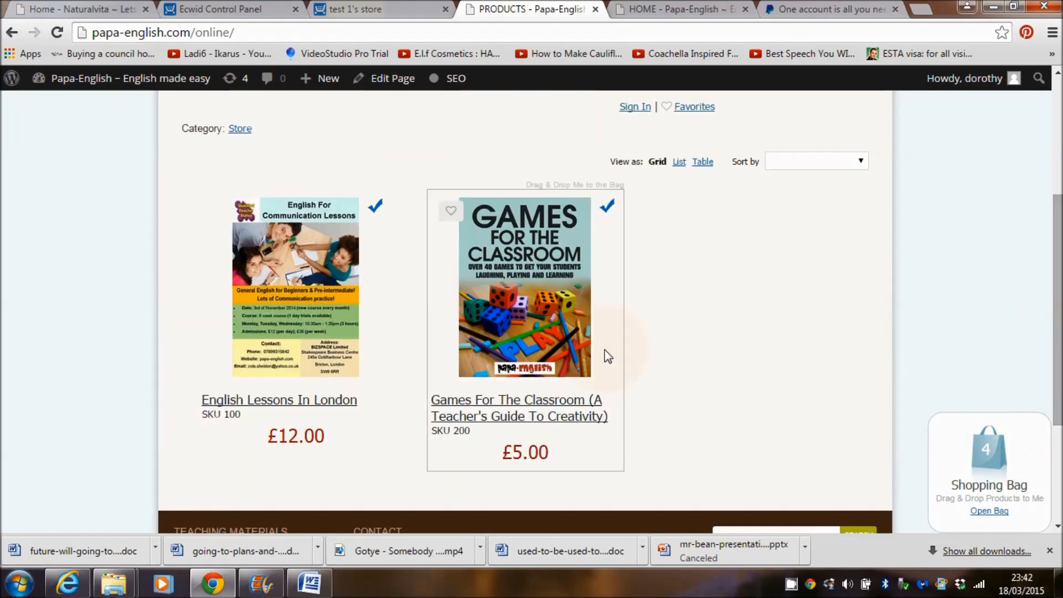
drag(296, 324, 1008, 470)
scroll(717, 443, down, 3)
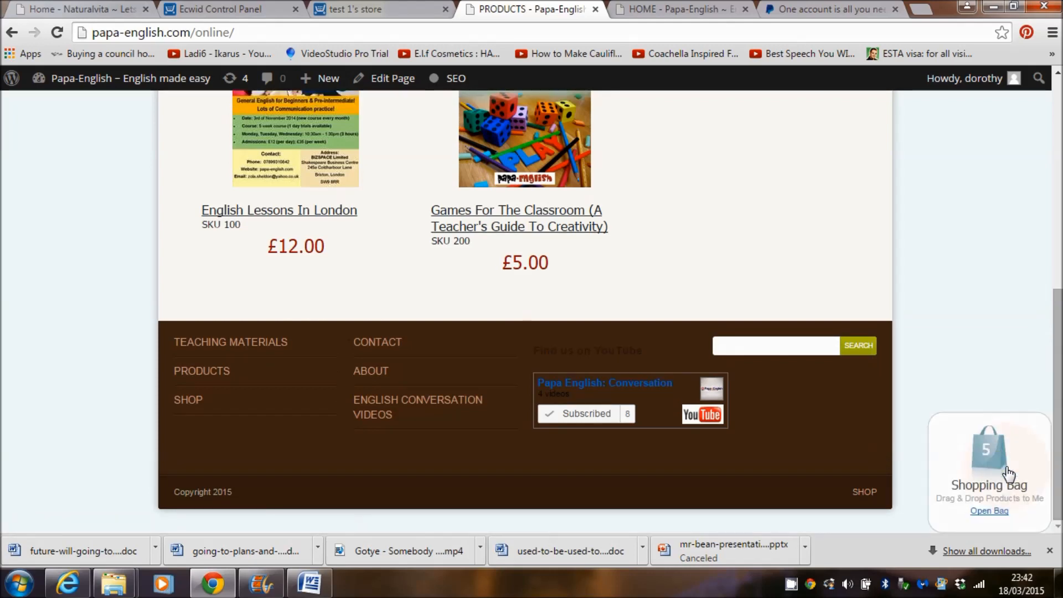
Step: Remove the £175.00 5 Week Course and 1 day Trial lessons from the bag, then check out
click(1008, 475)
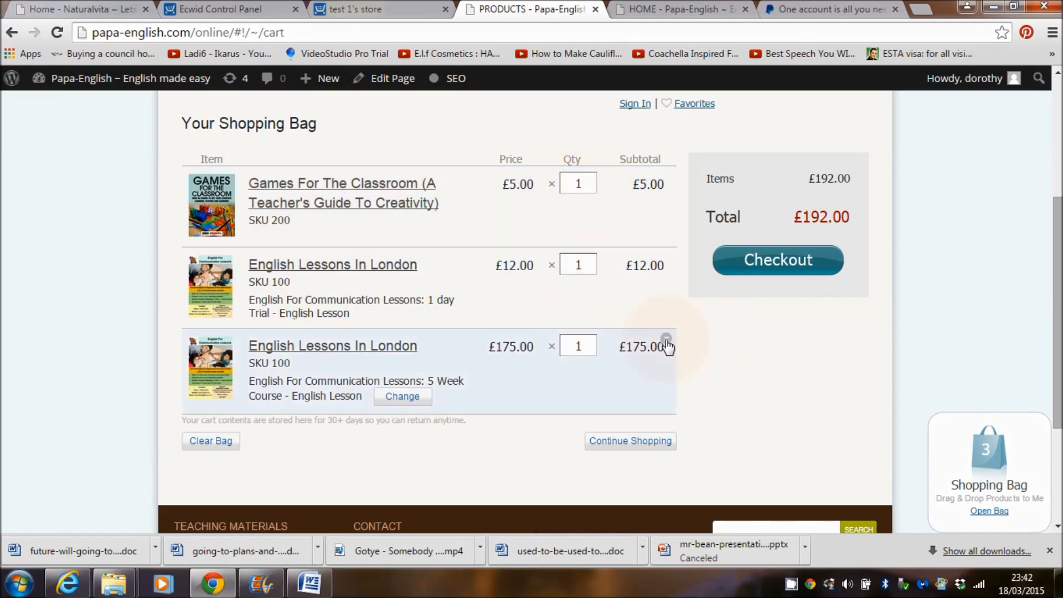
click(666, 340)
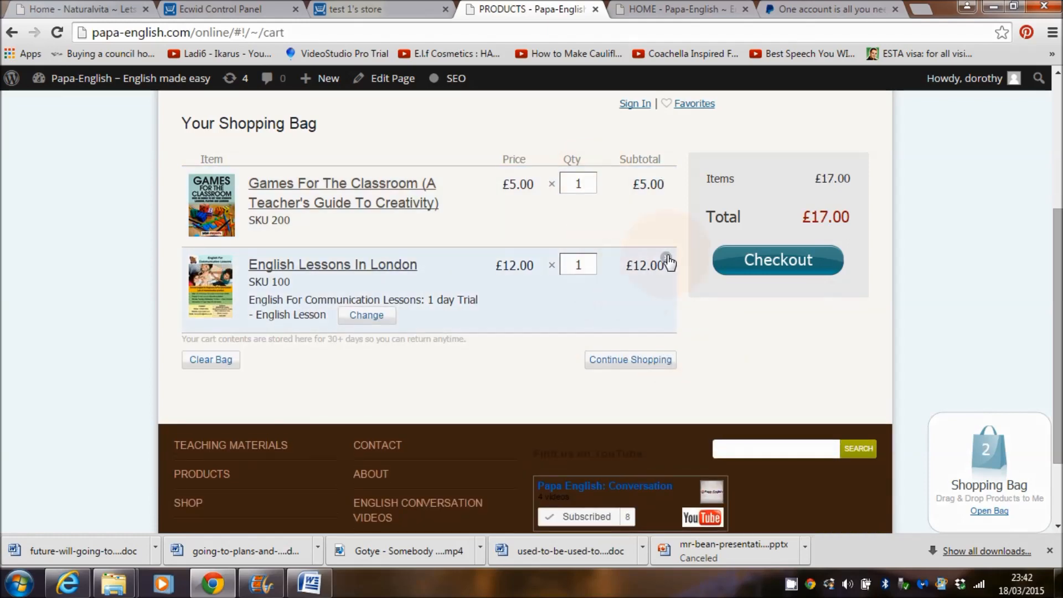
click(666, 260)
click(778, 262)
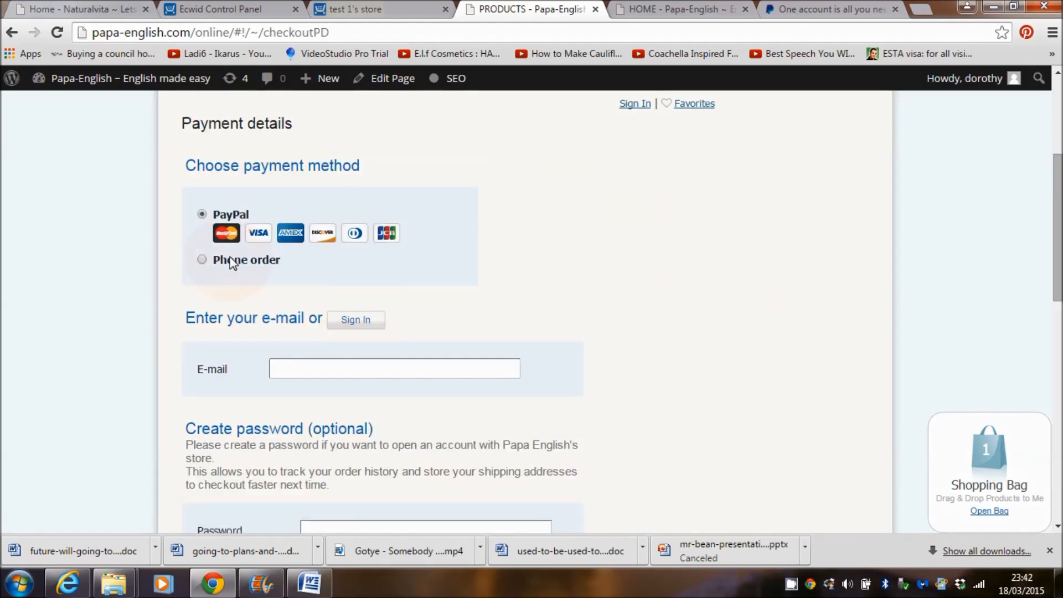
Step: Review the Payment details options, selecting Phone order and starting the buyer's e-mail field
click(203, 260)
click(332, 371)
drag(1058, 223, 1058, 126)
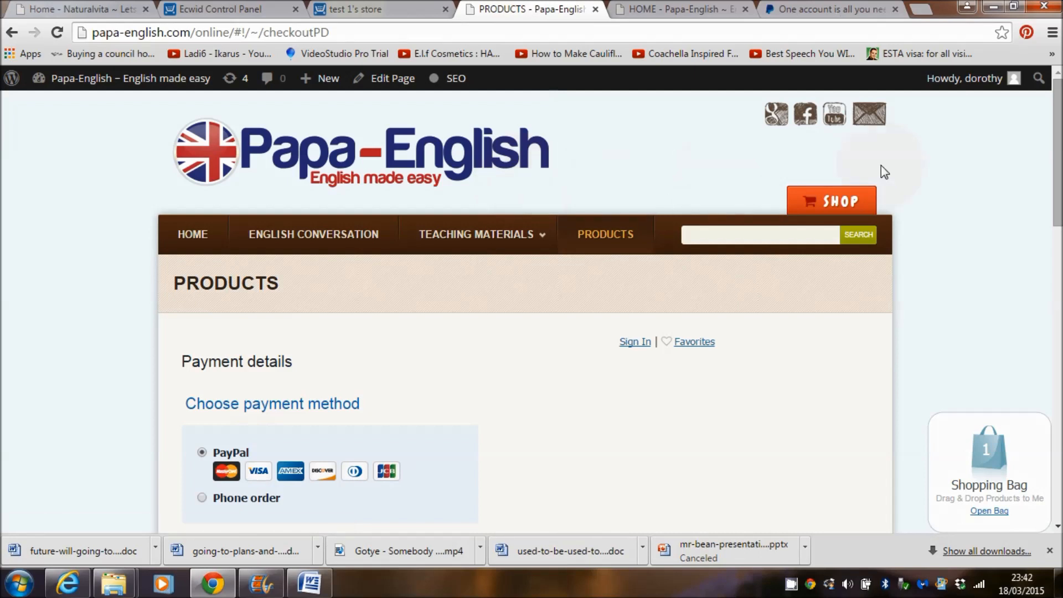
drag(1059, 170, 1058, 137)
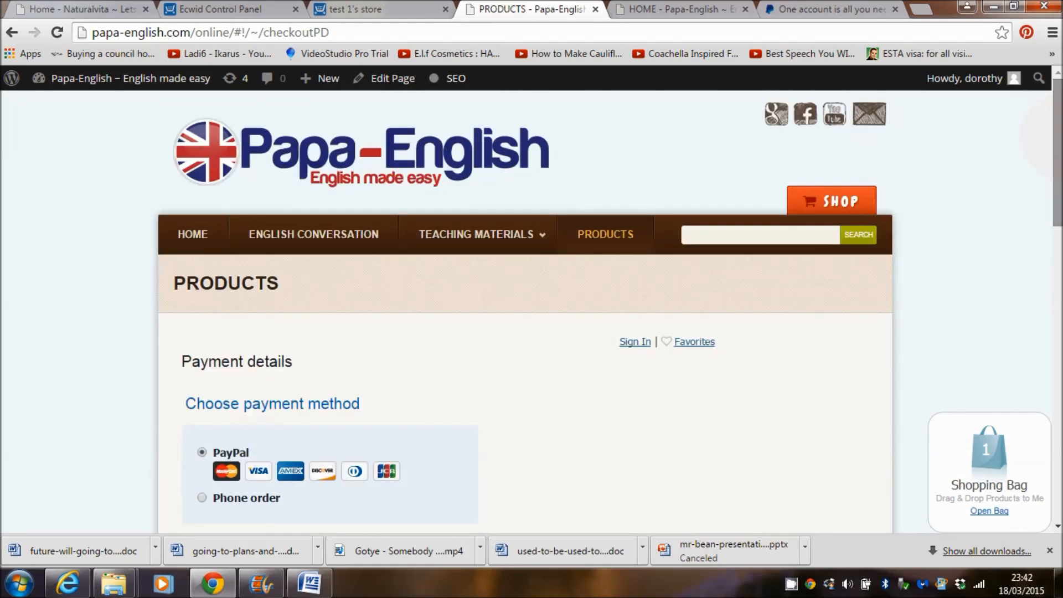